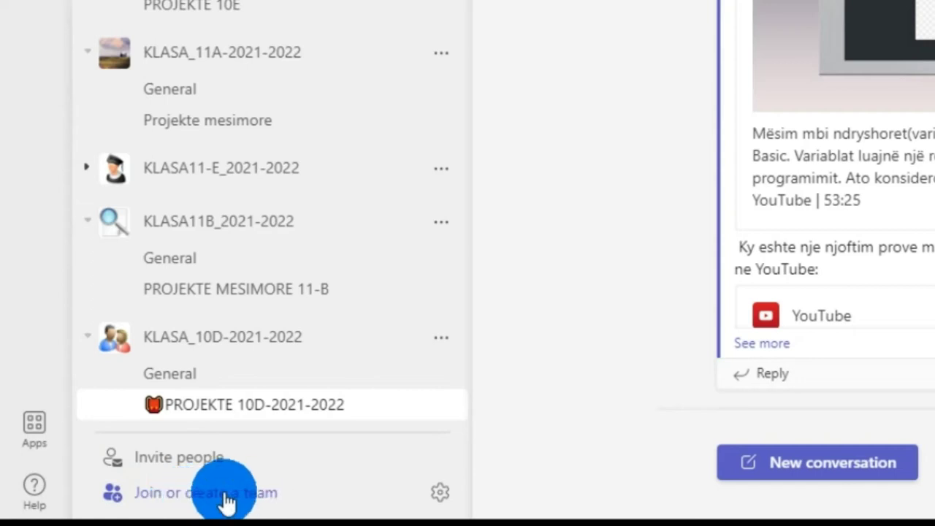
- Go to the 'Join or create a team' page from the bottom of the Teams list
{"action": "left_click", "coordinate": [181, 492]}
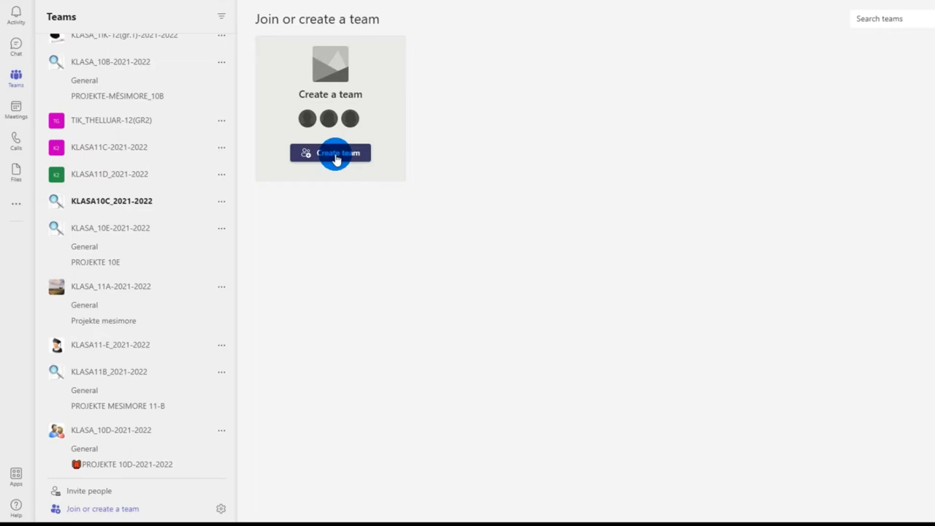
- Start a new team from the Create a team card
{"action": "left_click", "coordinate": [336, 155]}
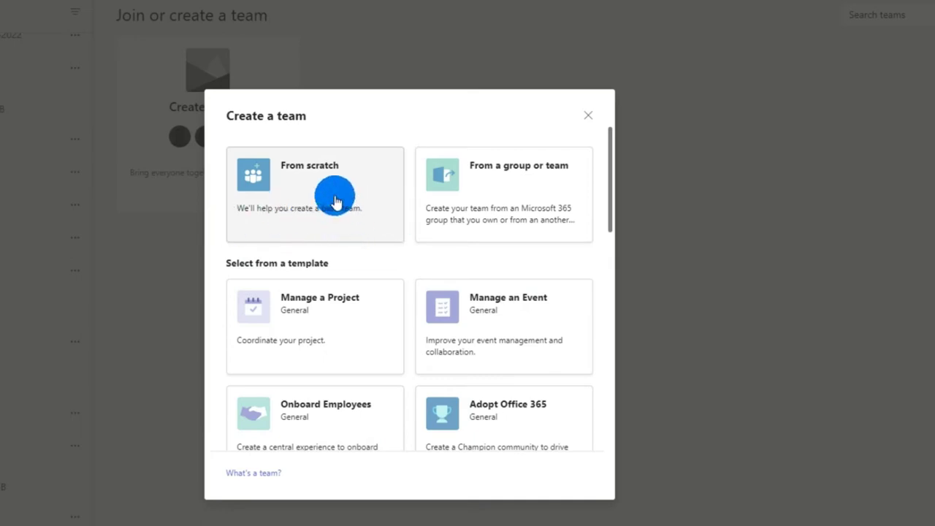
- Build the new team from scratch as a Public team
{"action": "left_click", "coordinate": [332, 200]}
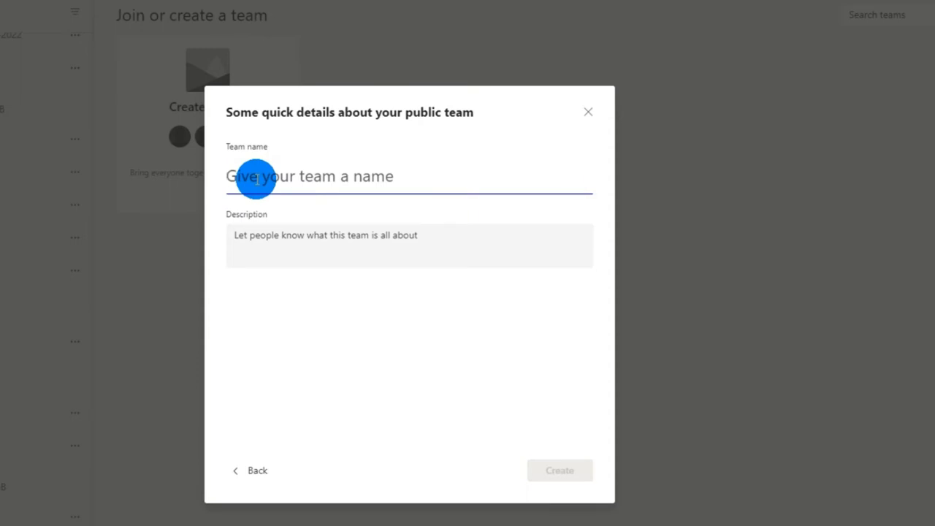
- Enter 'Skuadër_provë' as the team name, correcting the typos along the way
{"action": "type", "text": "Skunder"}
{"action": "key", "text": "BackSpace"}
{"action": "key", "text": "BackSpace"}
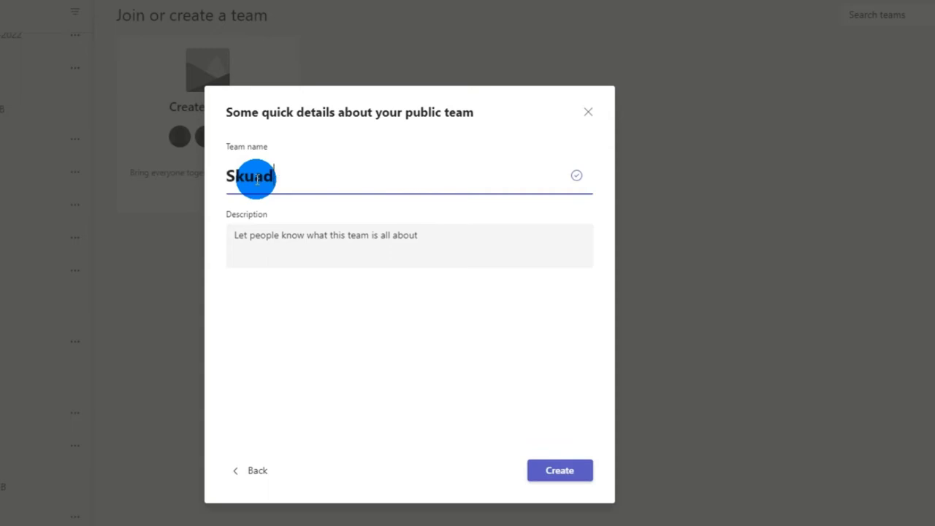
{"action": "type", "text": "ër pe"}
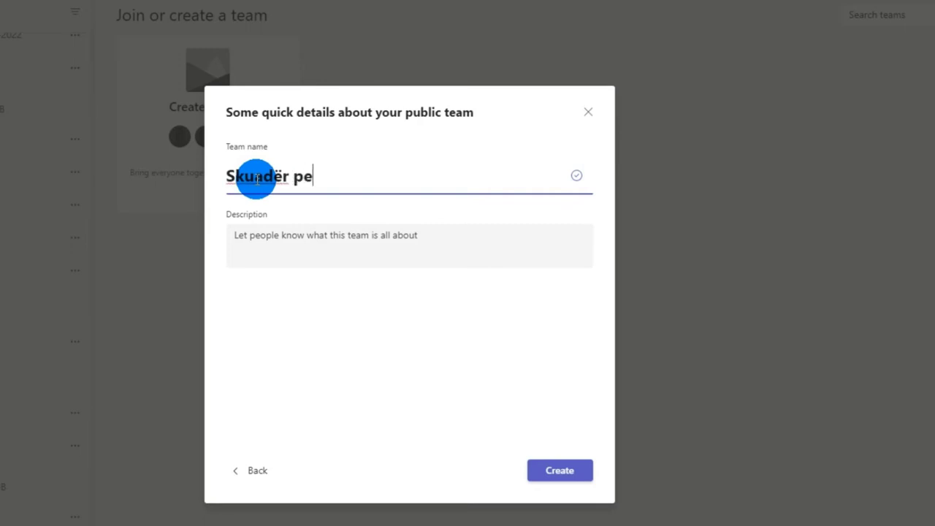
{"action": "key", "text": "BackSpace"}
{"action": "key", "text": "BackSpace"}
{"action": "key", "text": "BackSpace"}
{"action": "type", "text": "_provë"}
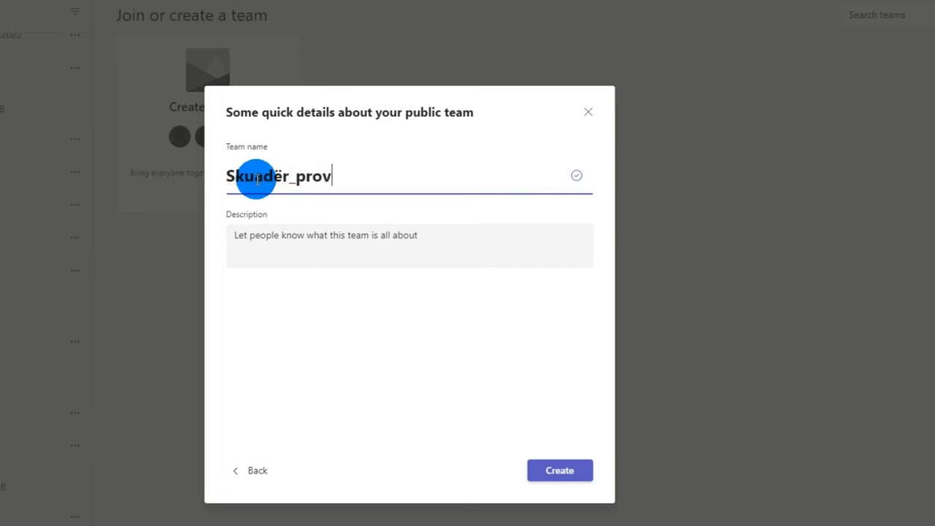
{"action": "left_click", "coordinate": [270, 239]}
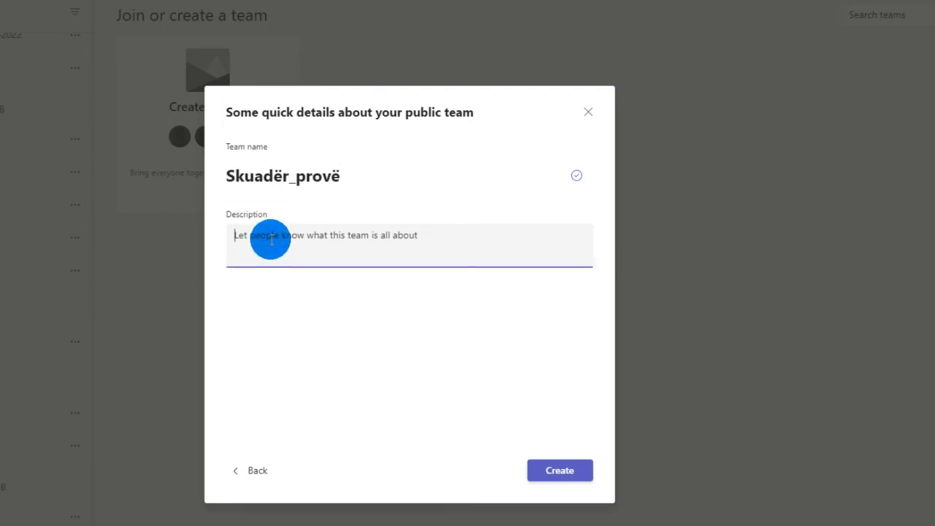
- Paste a description calling it a practice team for teaching purposes, then create the team
{"action": "type", "text": "kjo eshte"}
{"action": "left_click_drag", "start_coordinate": [271, 235], "coordinate": [216, 241]}
{"action": "key", "text": "BackSpace"}
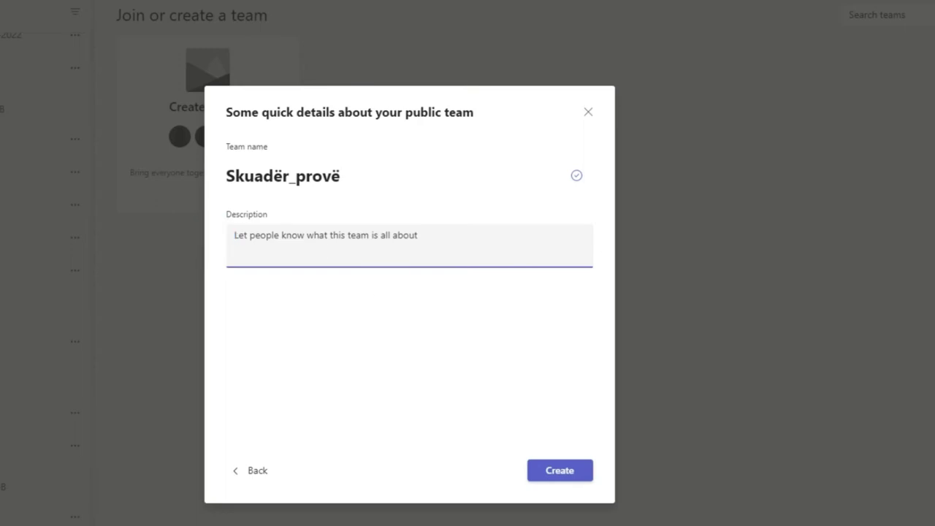
{"action": "type", "text": "Kjo është një skuadër provë për arsye mësimore."}
{"action": "left_click", "coordinate": [445, 139]}
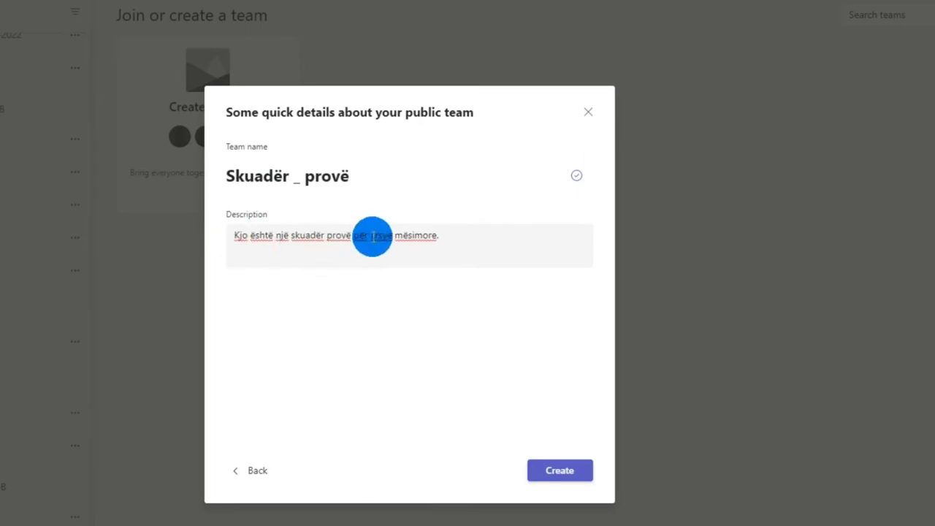
{"action": "left_click", "coordinate": [553, 471]}
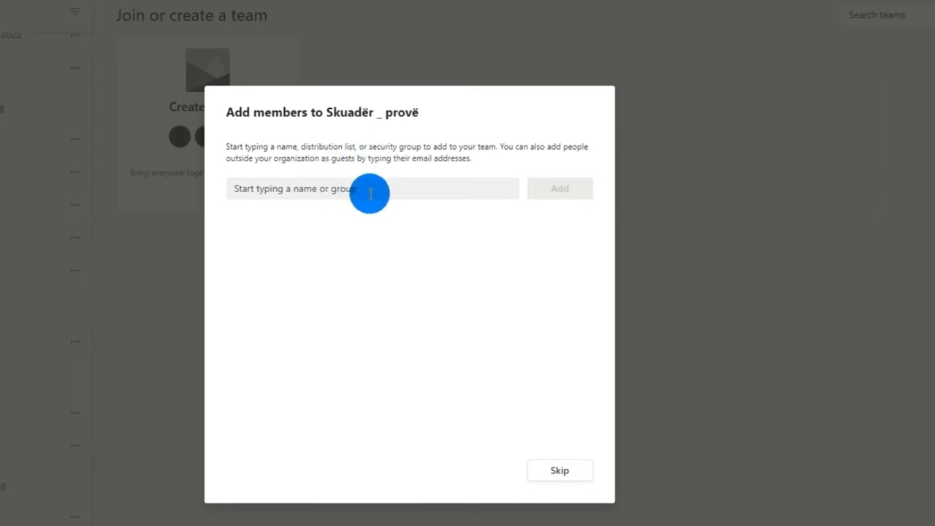
{"action": "left_click", "coordinate": [270, 189]}
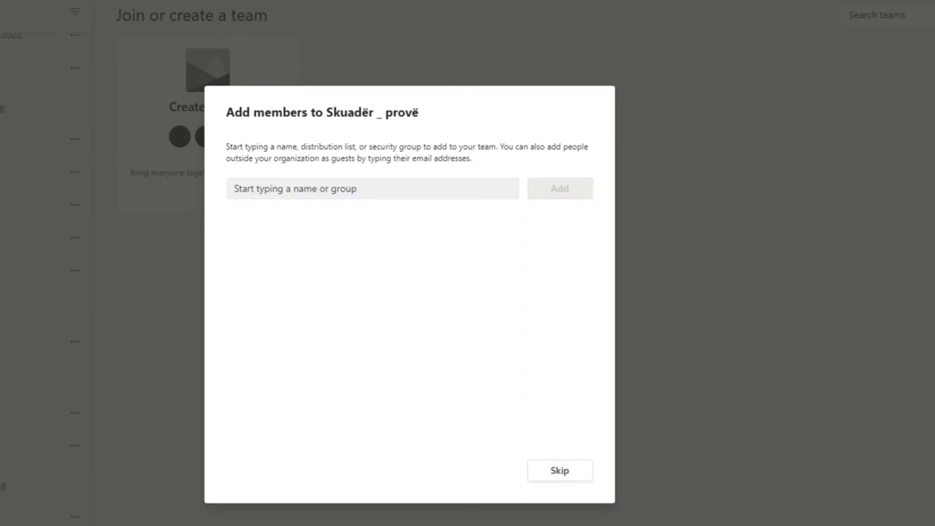
{"action": "left_click", "coordinate": [295, 192]}
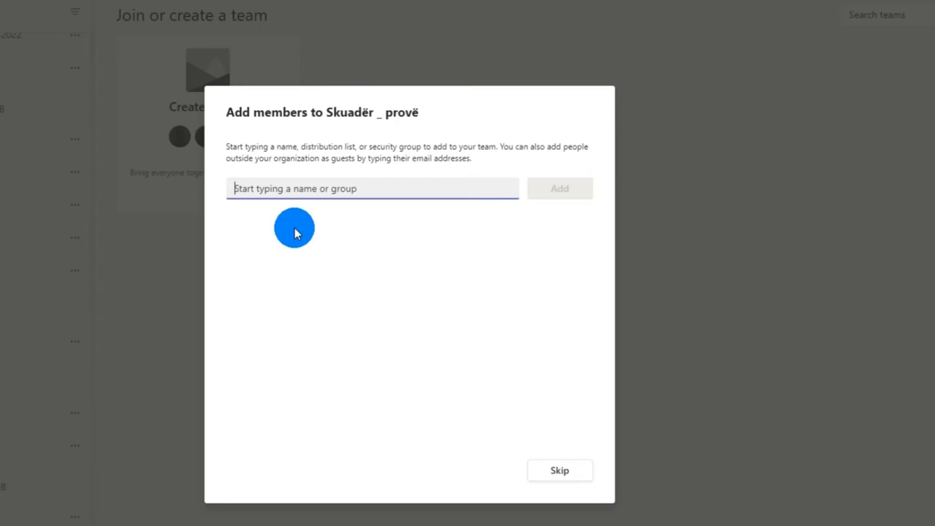
- Queue the guest's e-mail address and another person as members of Skuadër _ provë
{"action": "key", "text": "ctrl+v"}
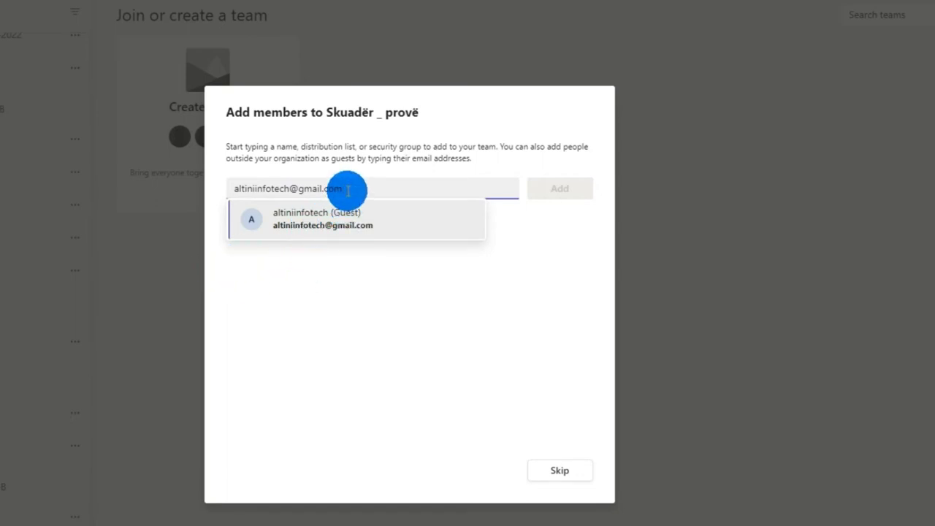
{"action": "left_click", "coordinate": [334, 228]}
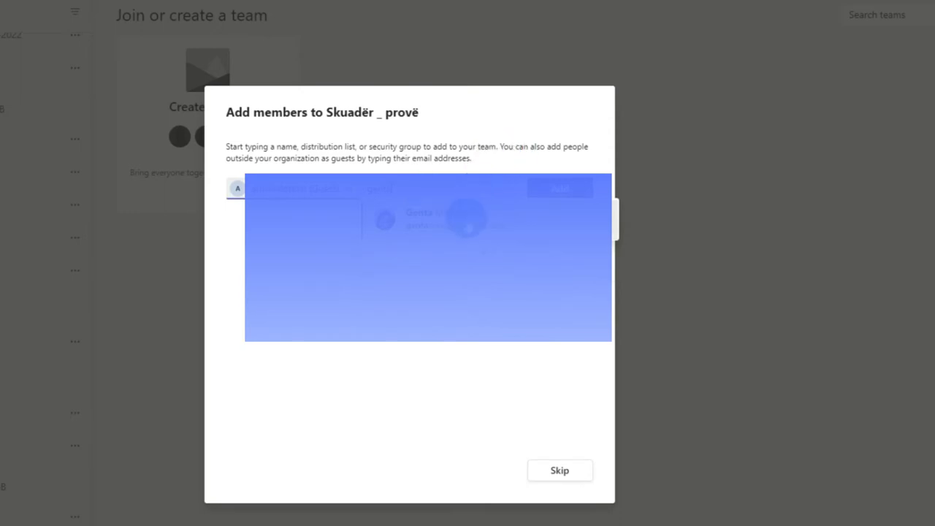
{"action": "left_click", "coordinate": [467, 223]}
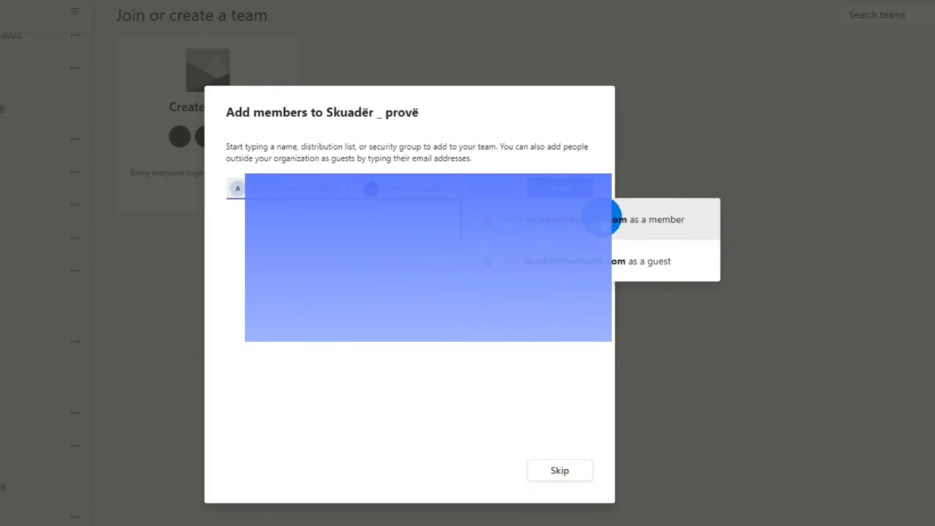
{"action": "left_click", "coordinate": [612, 218]}
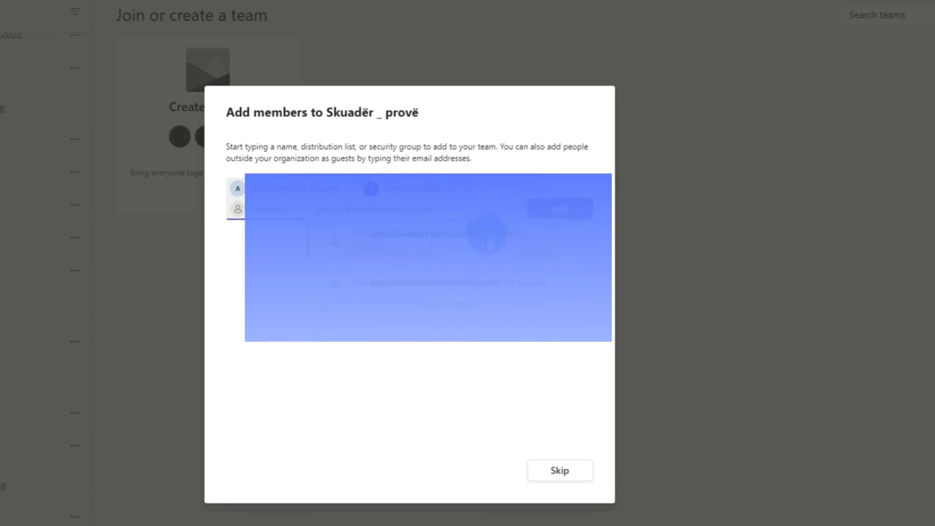
{"action": "left_click", "coordinate": [394, 235]}
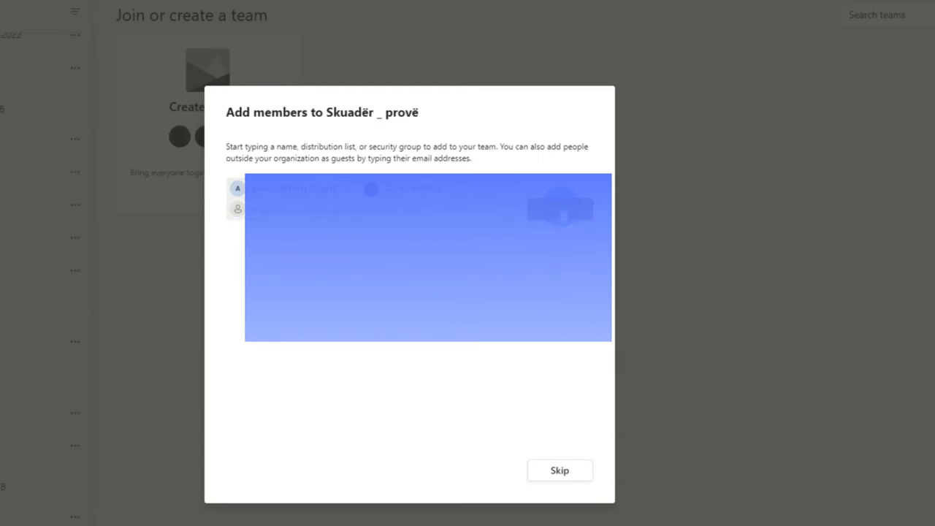
- Add the queued three members and one guest to Skuadër _ provë
{"action": "left_click", "coordinate": [560, 210]}
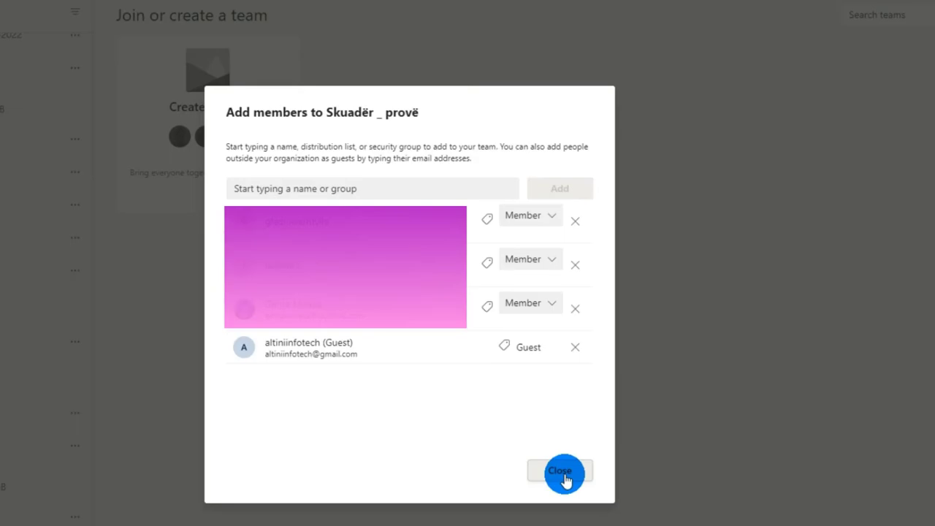
- Close the Add members dialog to return to the General channel welcome page
{"action": "left_click", "coordinate": [561, 472]}
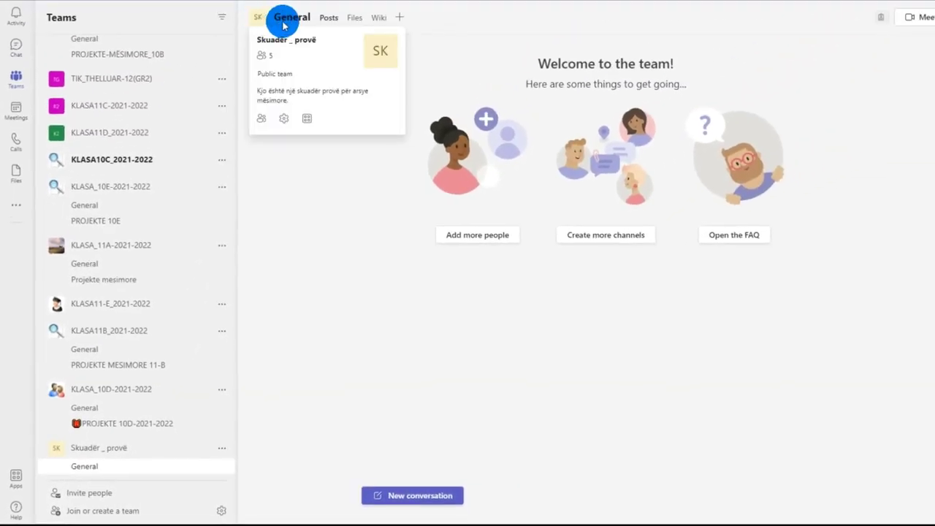
{"action": "mouse_move", "coordinate": [263, 21]}
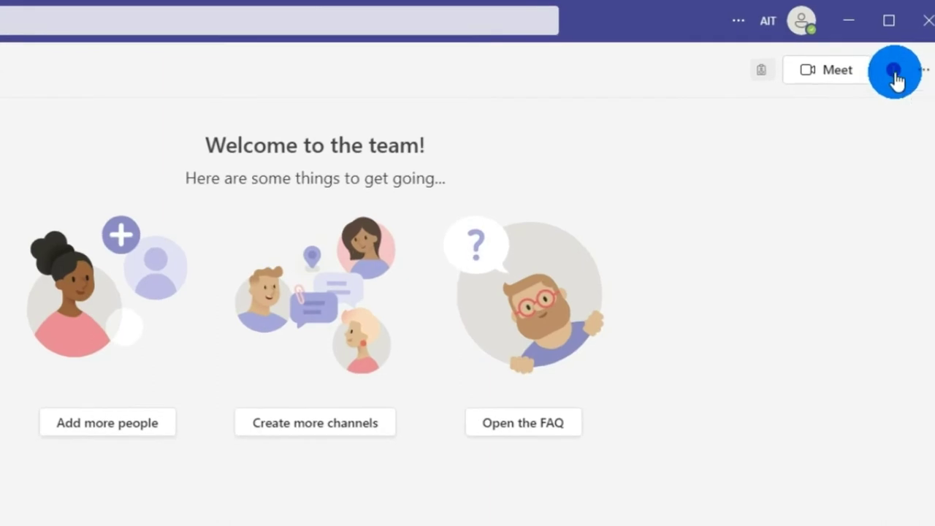
- Show the General channel details with all five members listed, then open its options menu
{"action": "left_click", "coordinate": [894, 71]}
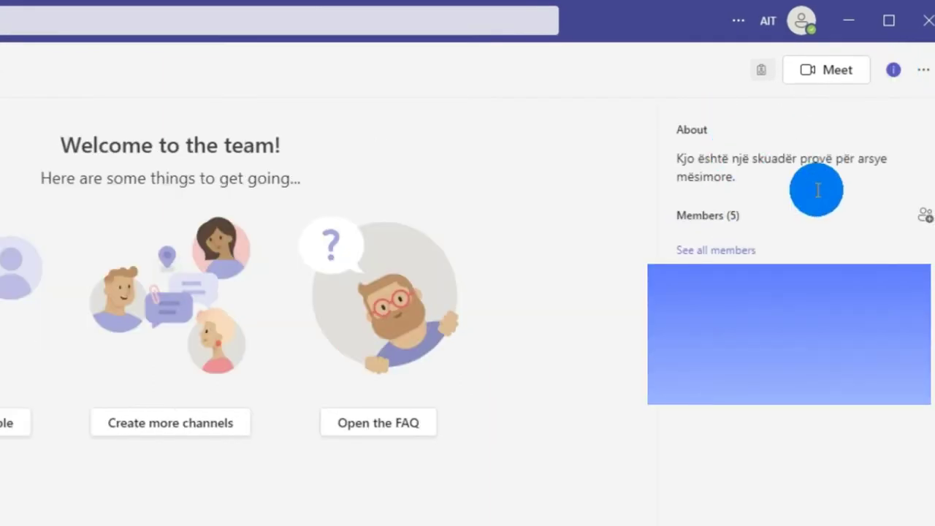
{"action": "left_click", "coordinate": [715, 251]}
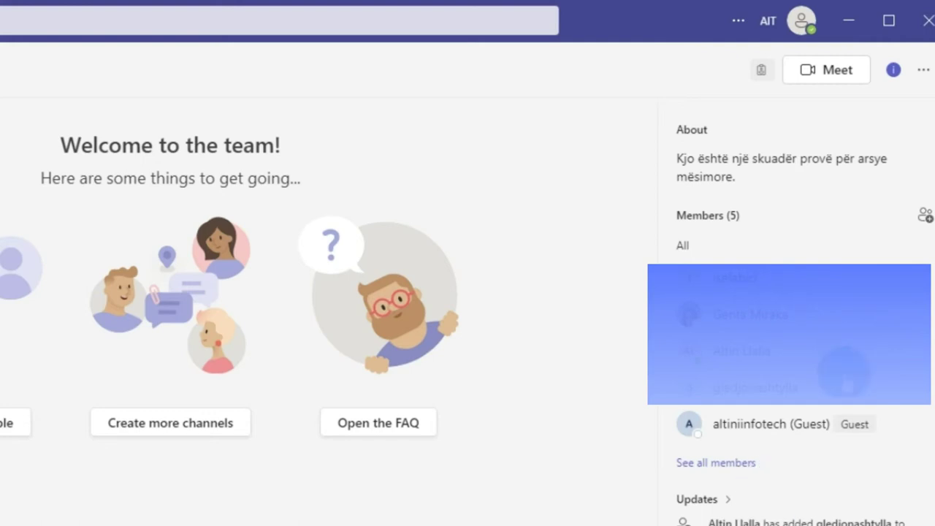
{"action": "left_click", "coordinate": [923, 78]}
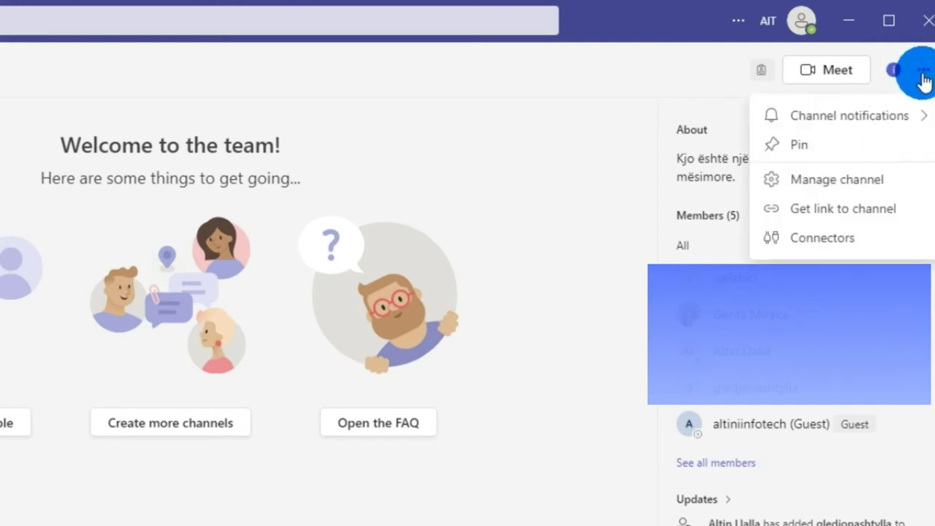
- Check the channel notification options, then dismiss the General channel options menu
{"action": "left_click", "coordinate": [828, 124]}
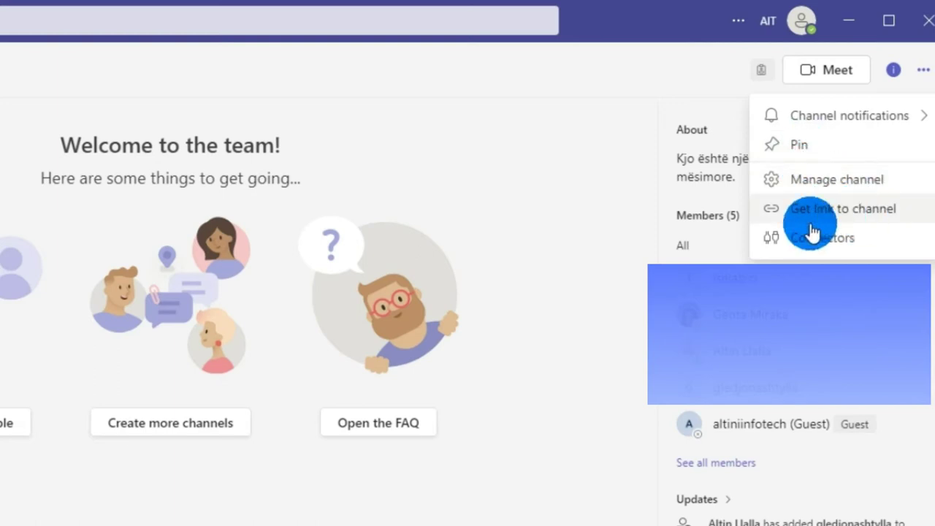
{"action": "left_click", "coordinate": [673, 73]}
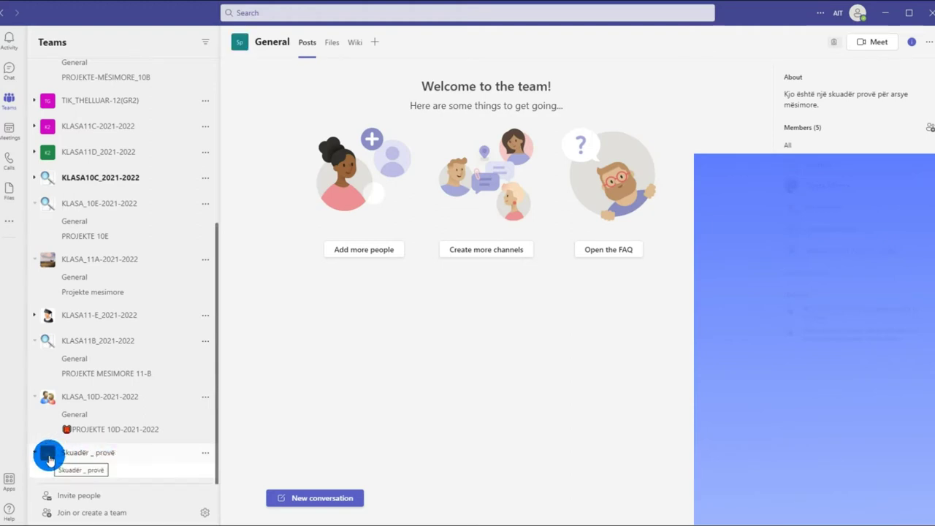
- Expand Skuadër _ provë in the teams list and bring up its More options menu
{"action": "left_click", "coordinate": [76, 459]}
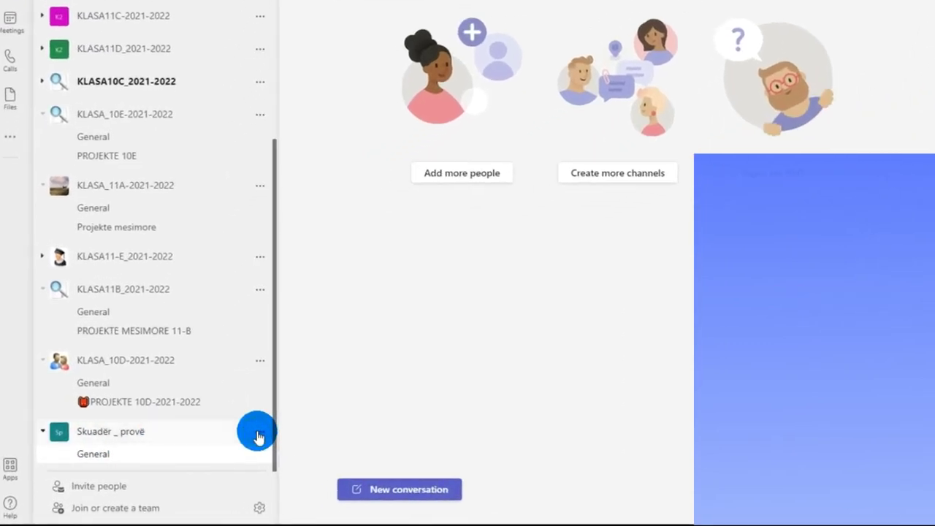
{"action": "left_click", "coordinate": [257, 435]}
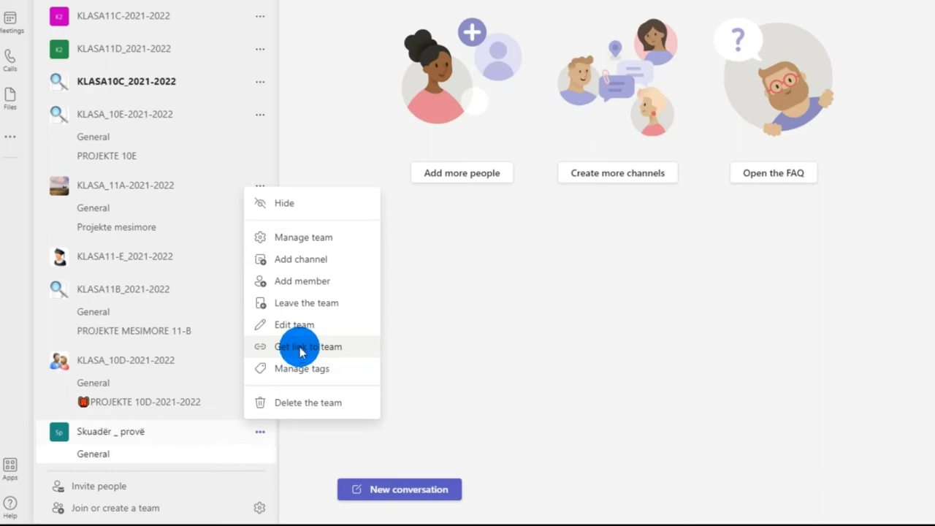
- Choose Get link to team from the Skuadër _ provë actions menu
{"action": "left_click", "coordinate": [301, 349]}
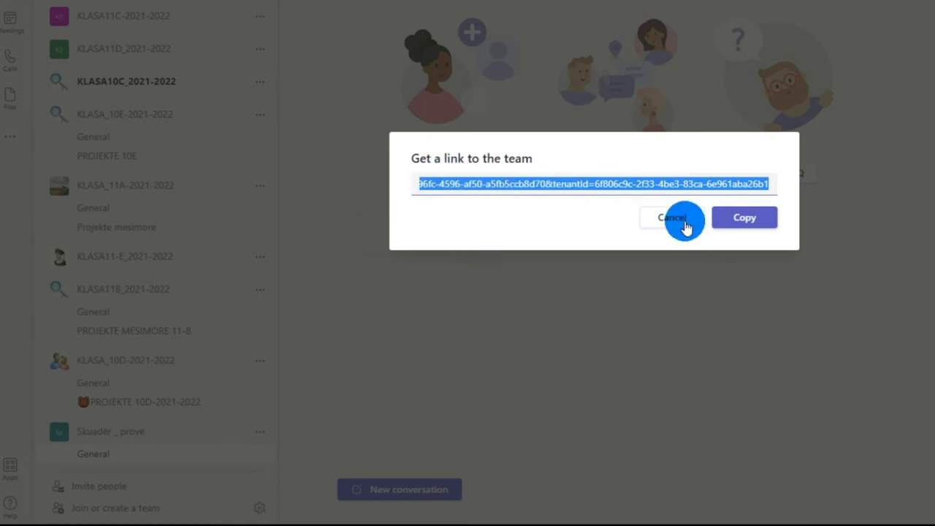
- Copy the Skuadër _ provë team link from the Get a link dialog
{"action": "left_click", "coordinate": [760, 224]}
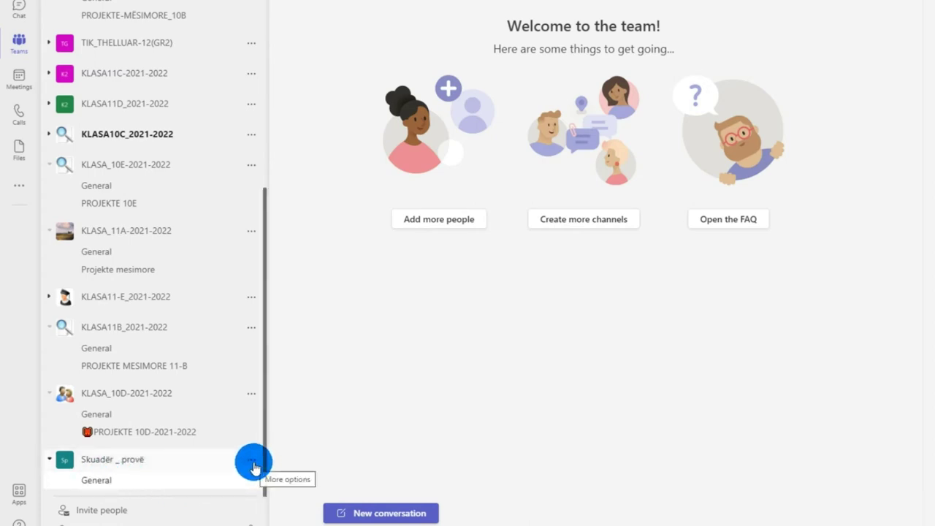
- Choose Manage team from the Skuadër _ provë actions menu
{"action": "left_click", "coordinate": [252, 463]}
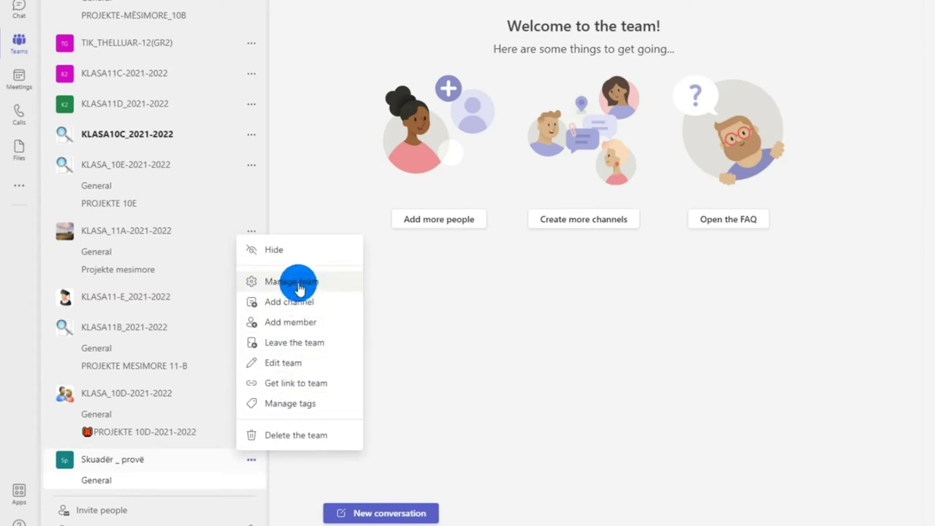
{"action": "left_click", "coordinate": [300, 288]}
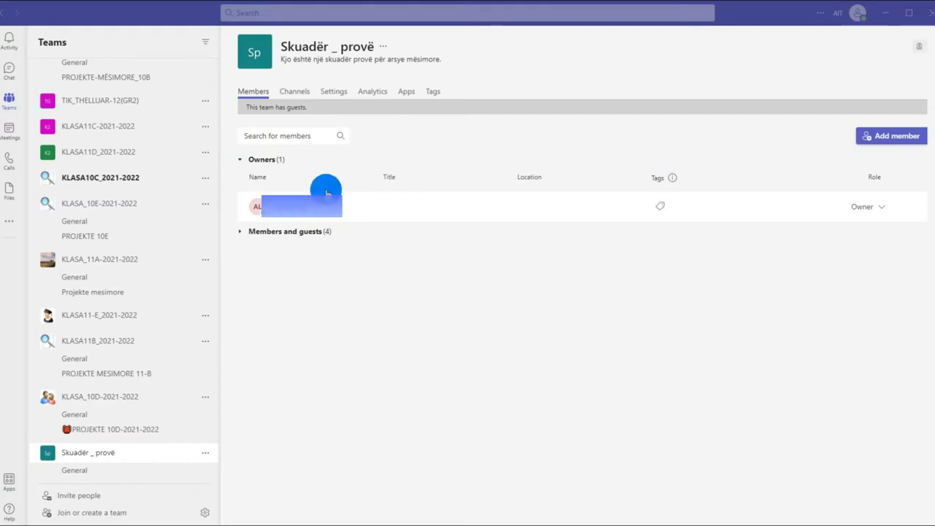
- Expand the four members and guests, then view the Channels tab listing General
{"action": "mouse_move", "coordinate": [672, 178]}
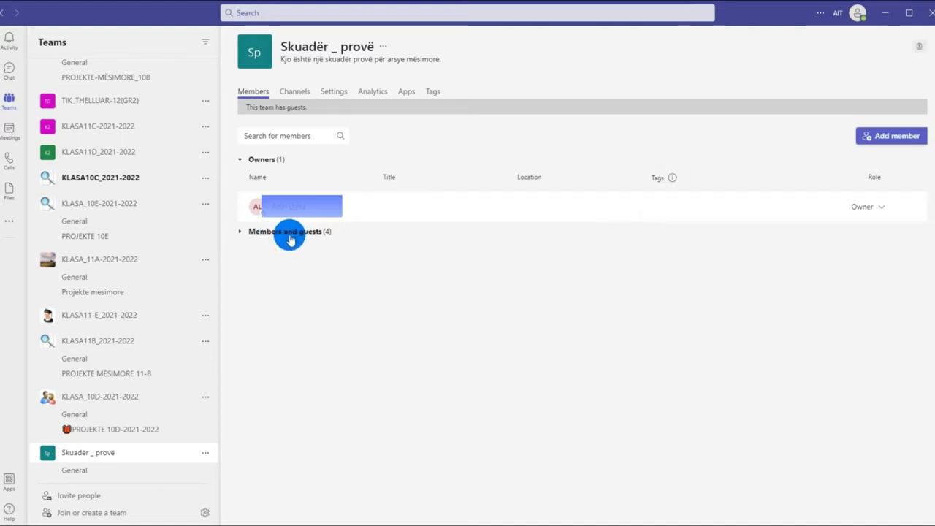
{"action": "left_click", "coordinate": [289, 238]}
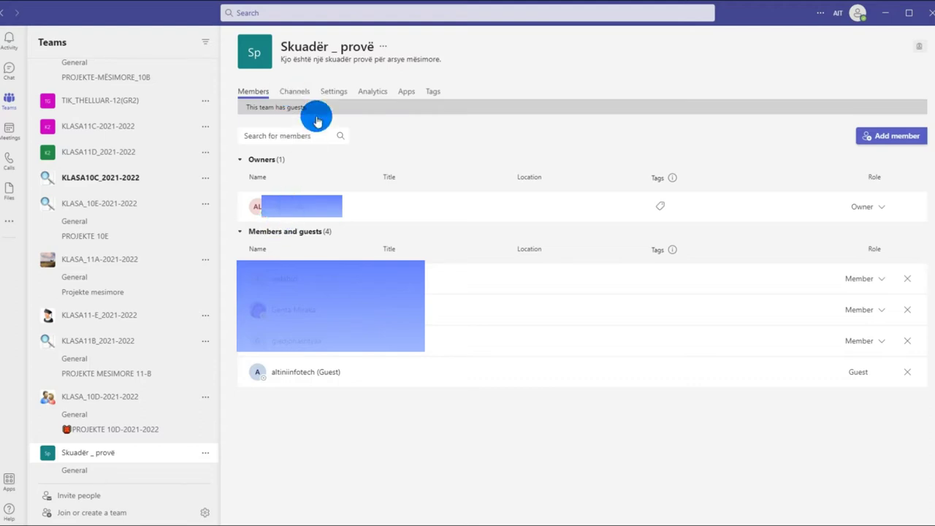
{"action": "left_click", "coordinate": [290, 92]}
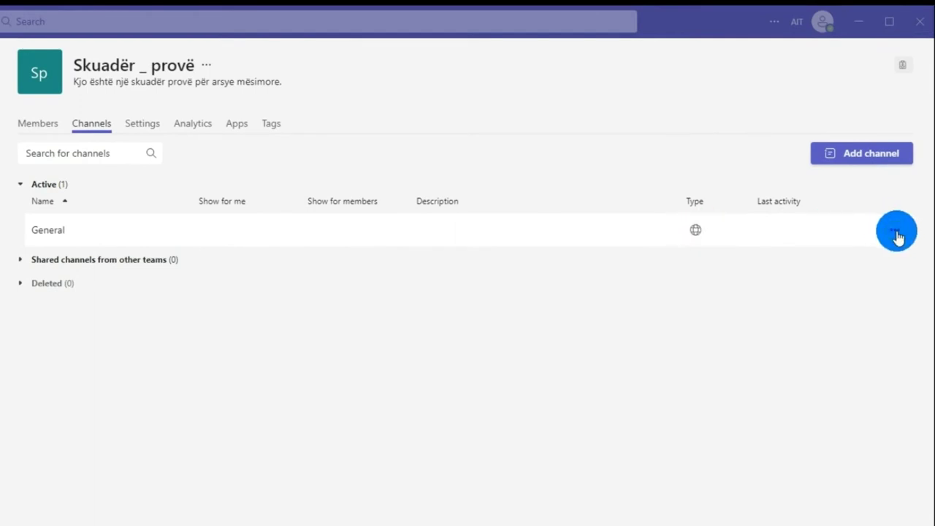
{"action": "left_click", "coordinate": [897, 234]}
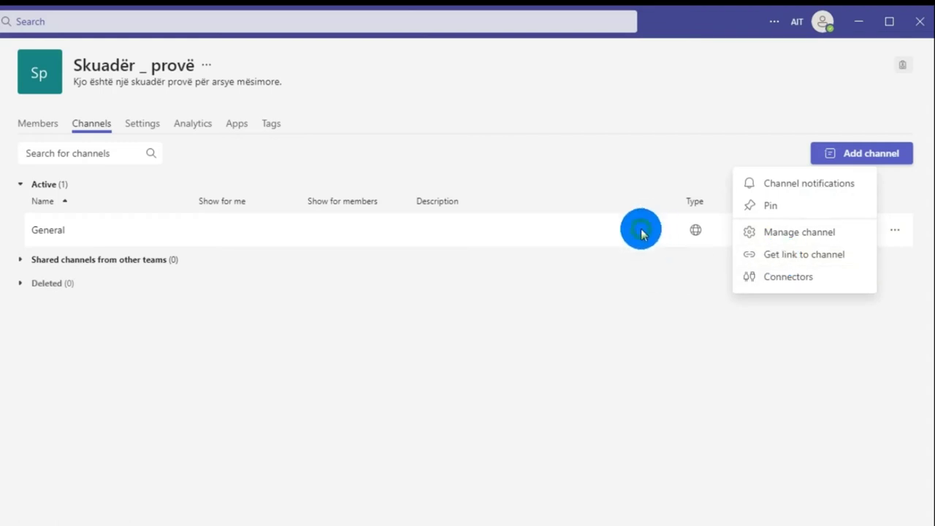
{"action": "left_click", "coordinate": [832, 328]}
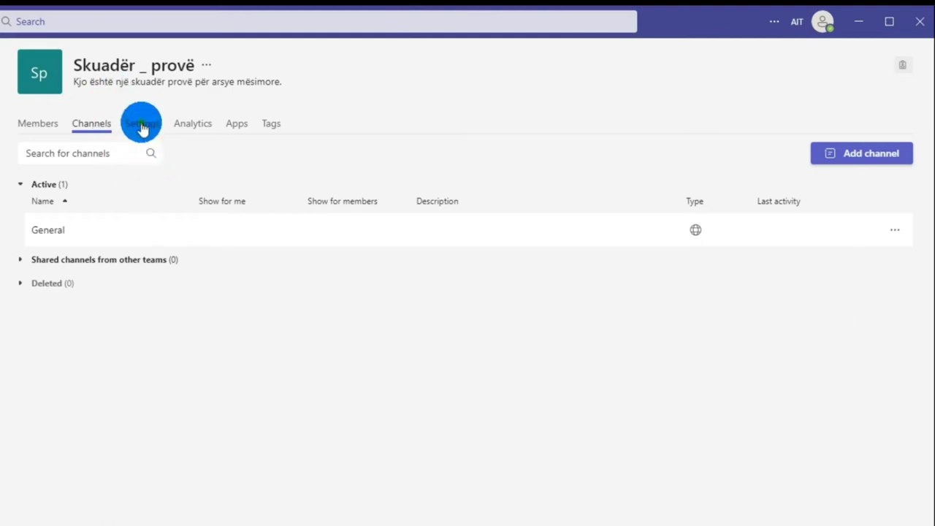
- Go to the team's Settings and expand the Team picture option
{"action": "left_click", "coordinate": [142, 126]}
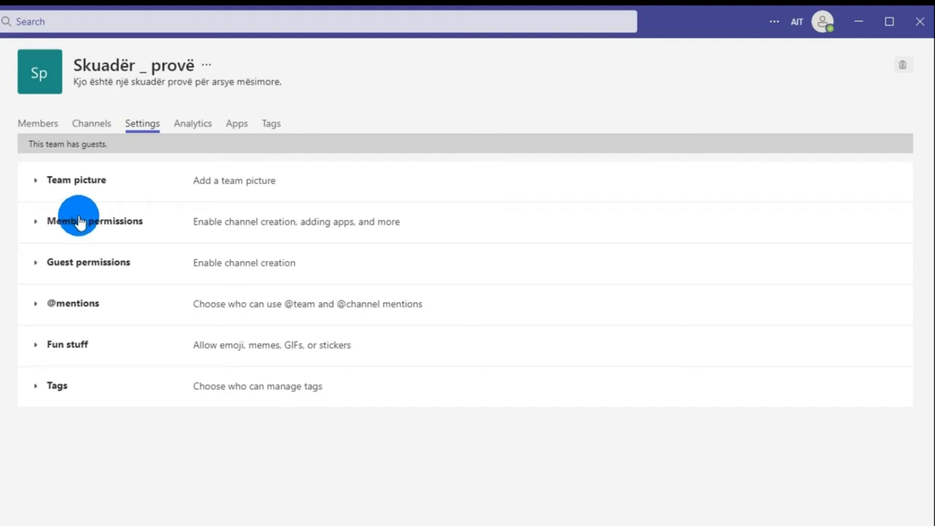
{"action": "left_click", "coordinate": [36, 181]}
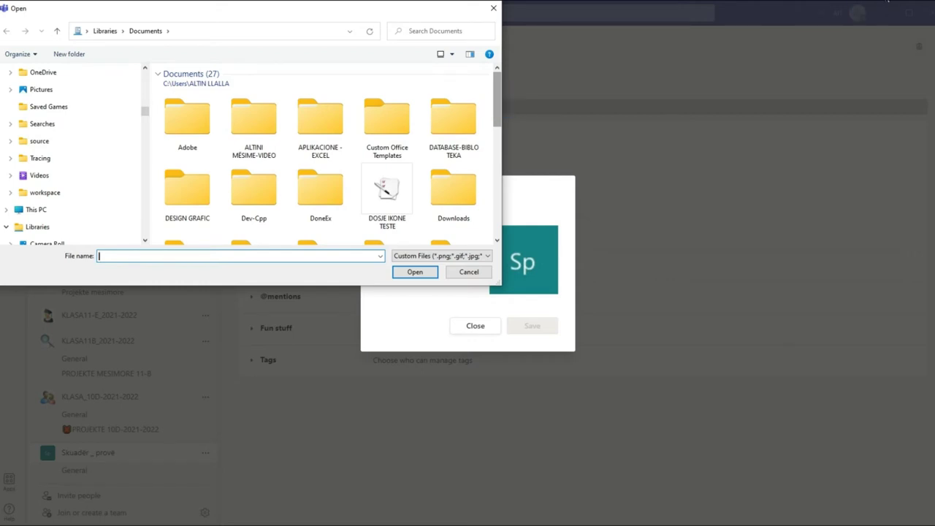
- Browse through IKONA+FOTO-ICONA to the IKONA TË REJA folder and open stylo.png
{"action": "left_click_drag", "start_coordinate": [495, 119], "coordinate": [495, 181]}
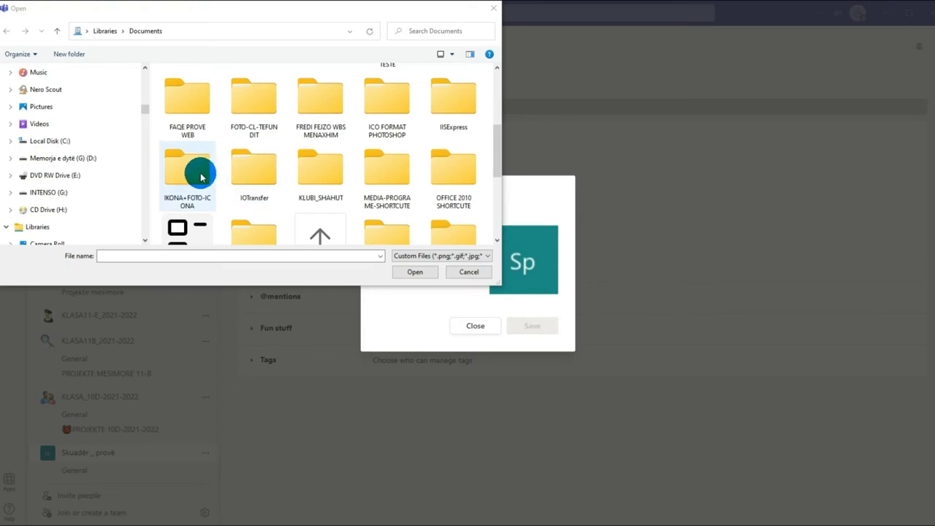
{"action": "left_click", "coordinate": [199, 173]}
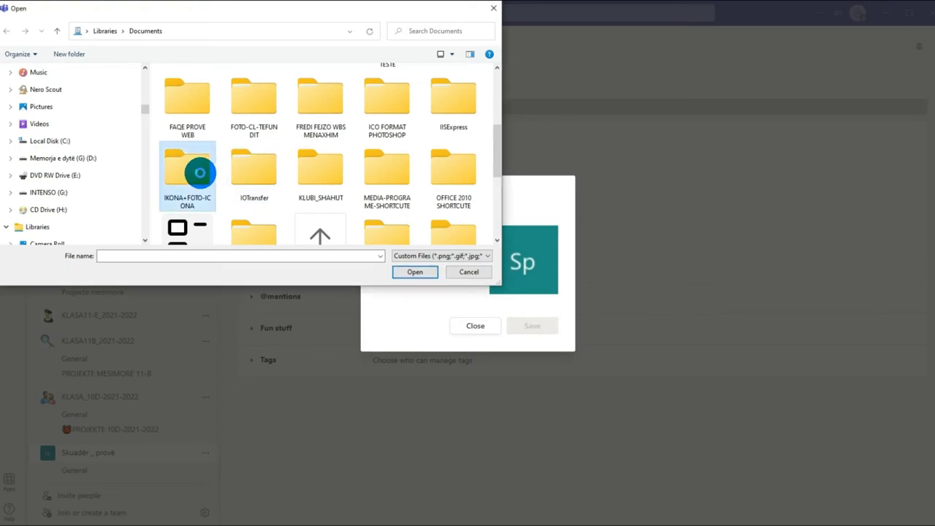
{"action": "double_click", "coordinate": [199, 173]}
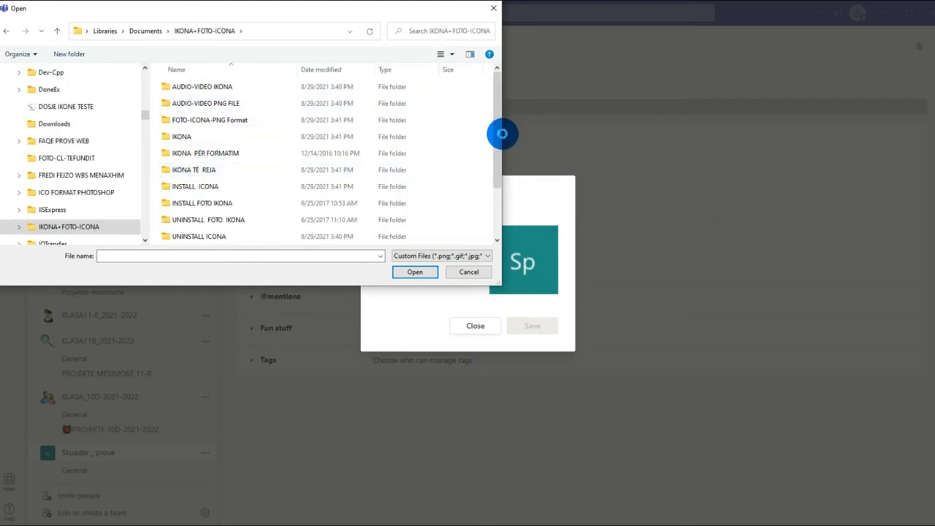
{"action": "mouse_move", "coordinate": [496, 150]}
{"action": "left_mouse_down"}
{"action": "mouse_move", "coordinate": [500, 167]}
{"action": "mouse_move", "coordinate": [501, 140]}
{"action": "left_mouse_up"}
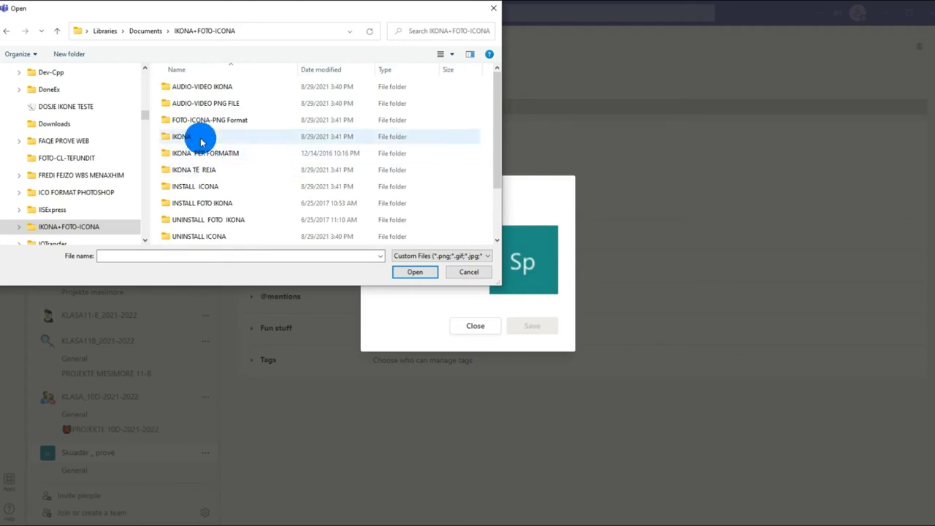
{"action": "left_click", "coordinate": [195, 140]}
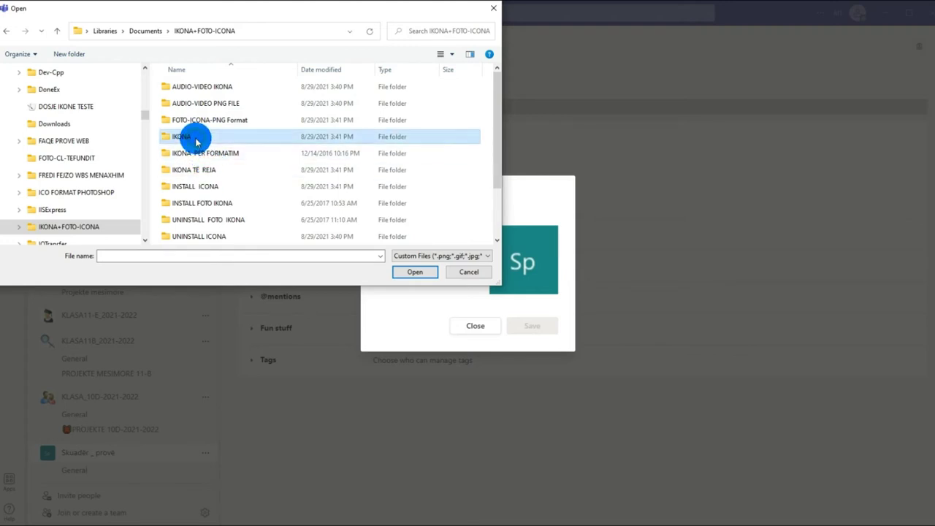
{"action": "double_click", "coordinate": [195, 137]}
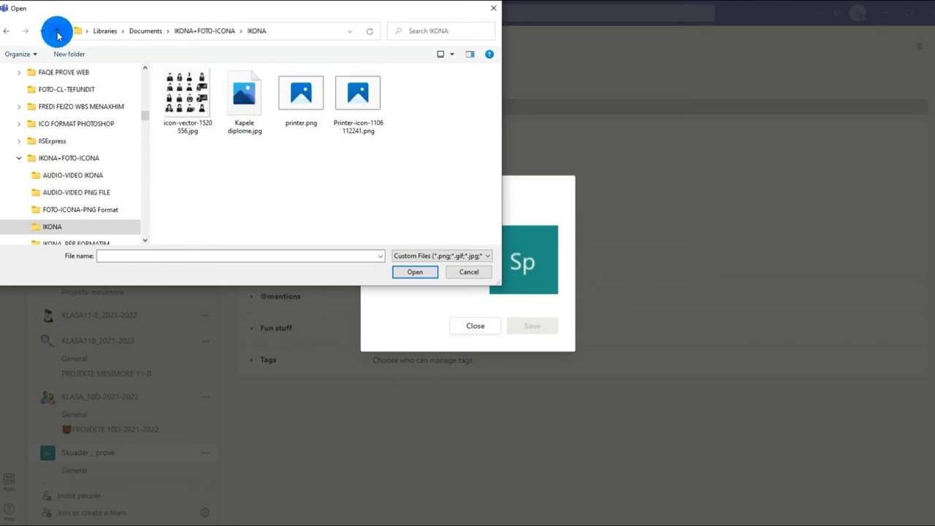
{"action": "left_click", "coordinate": [57, 32]}
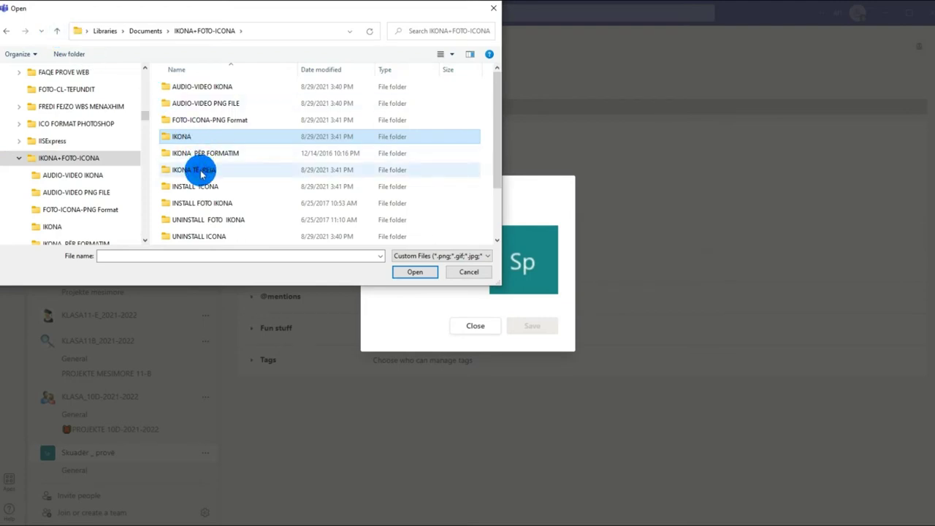
{"action": "double_click", "coordinate": [197, 169]}
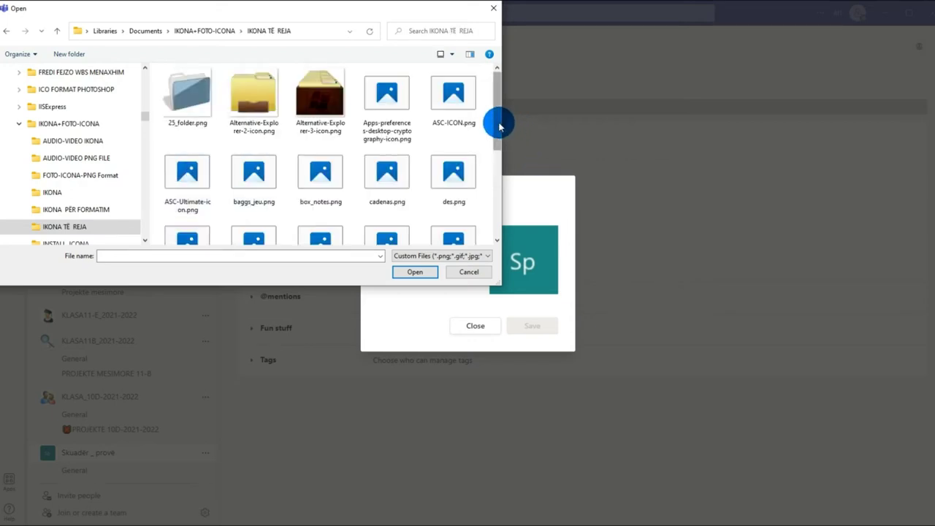
{"action": "left_click_drag", "start_coordinate": [499, 128], "coordinate": [493, 209]}
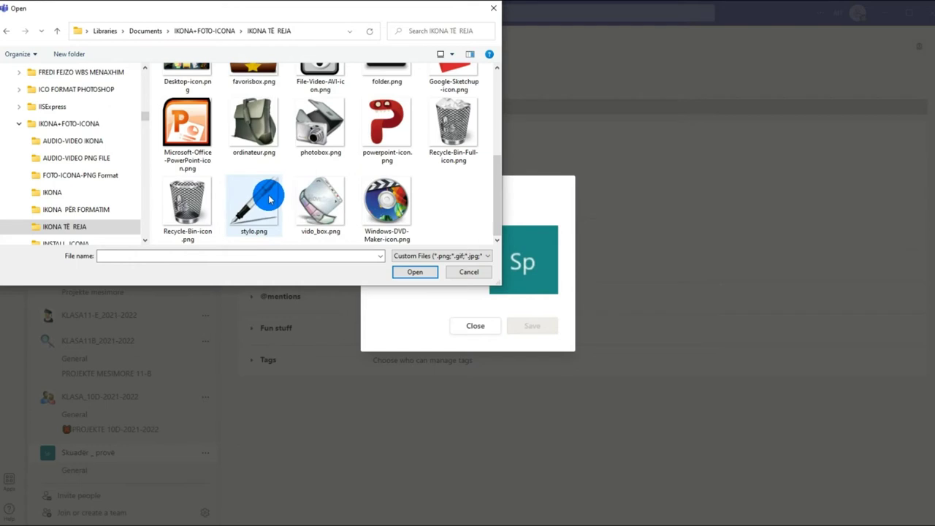
{"action": "left_click", "coordinate": [266, 198]}
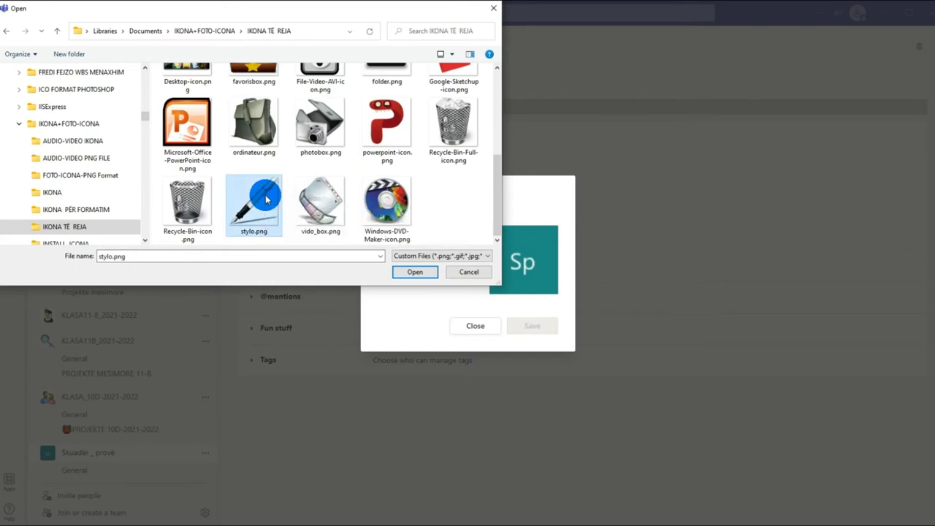
{"action": "left_click", "coordinate": [415, 273]}
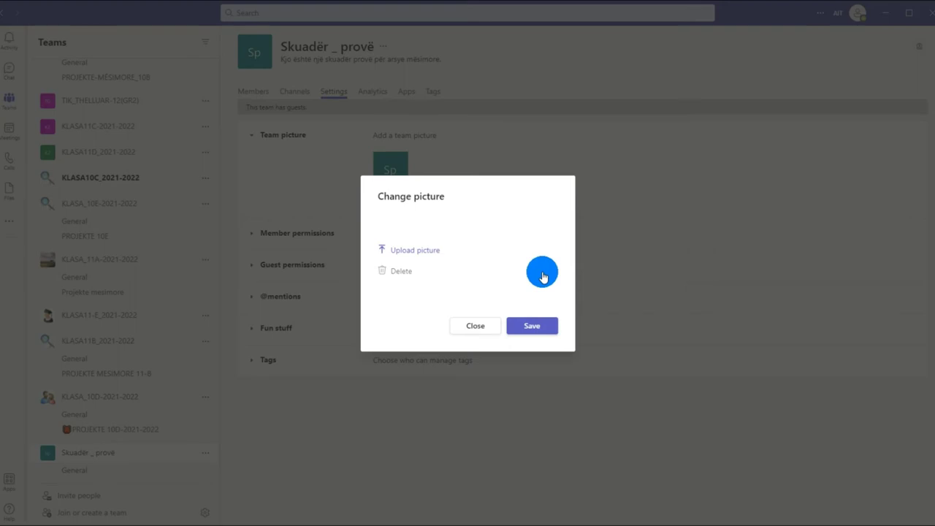
- Save stylo.png as the Skuadër _ provë team picture and close the dialog
{"action": "left_click", "coordinate": [542, 329]}
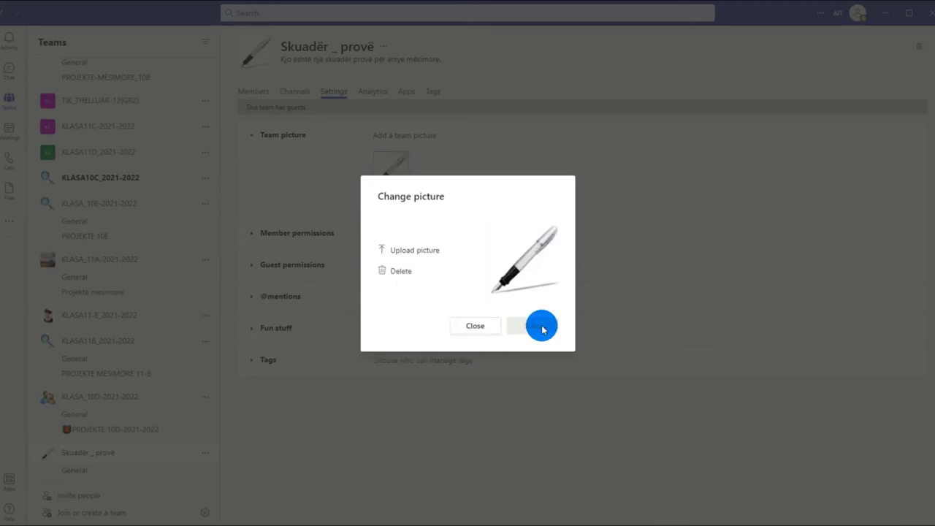
{"action": "left_click", "coordinate": [470, 334]}
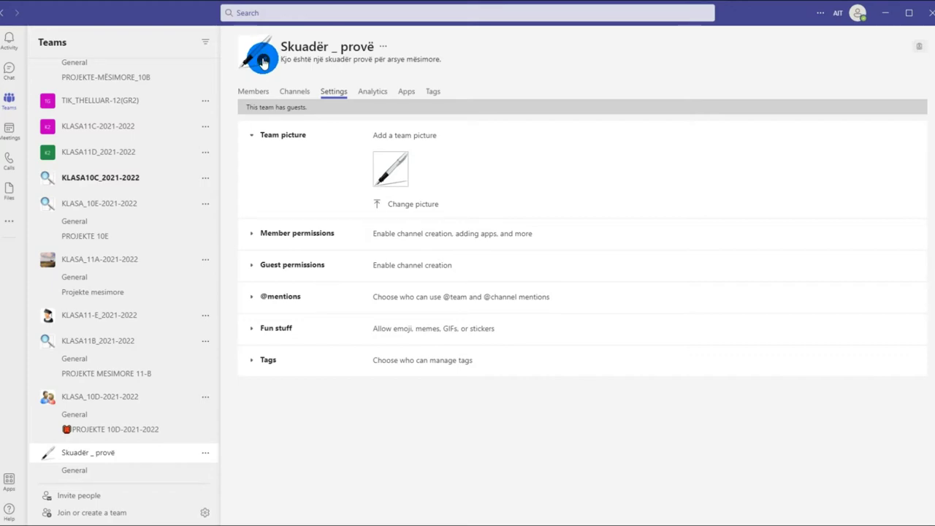
{"action": "left_click", "coordinate": [264, 62]}
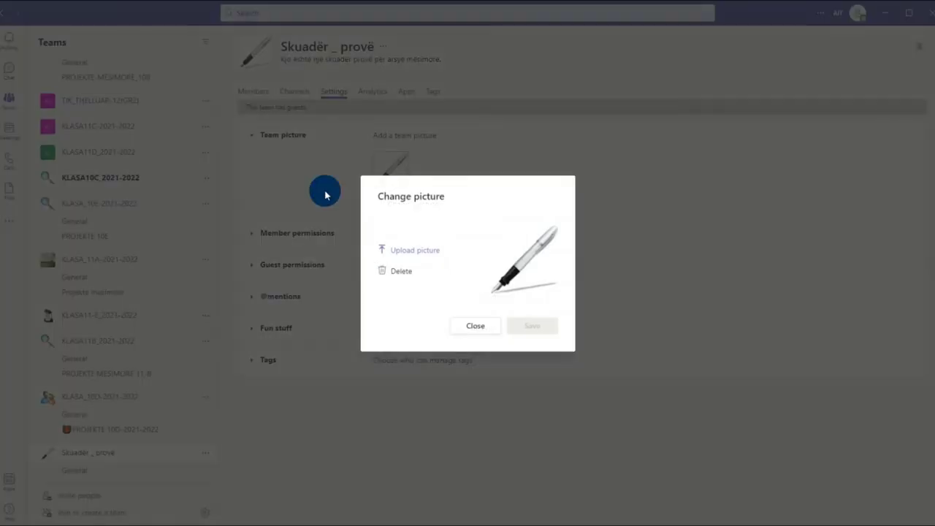
{"action": "left_click", "coordinate": [476, 328]}
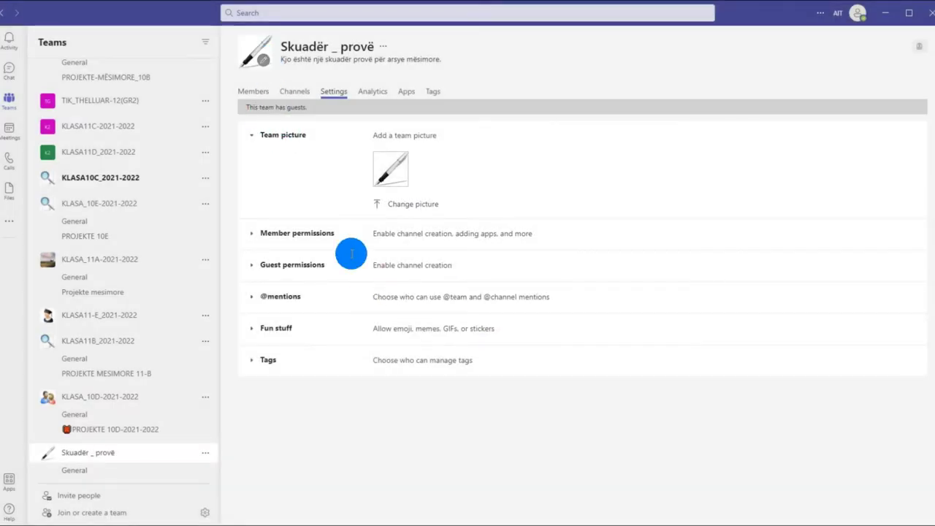
- Expand Member permissions and toggle the channel, app, tab and connector checkboxes
{"action": "left_click", "coordinate": [252, 235]}
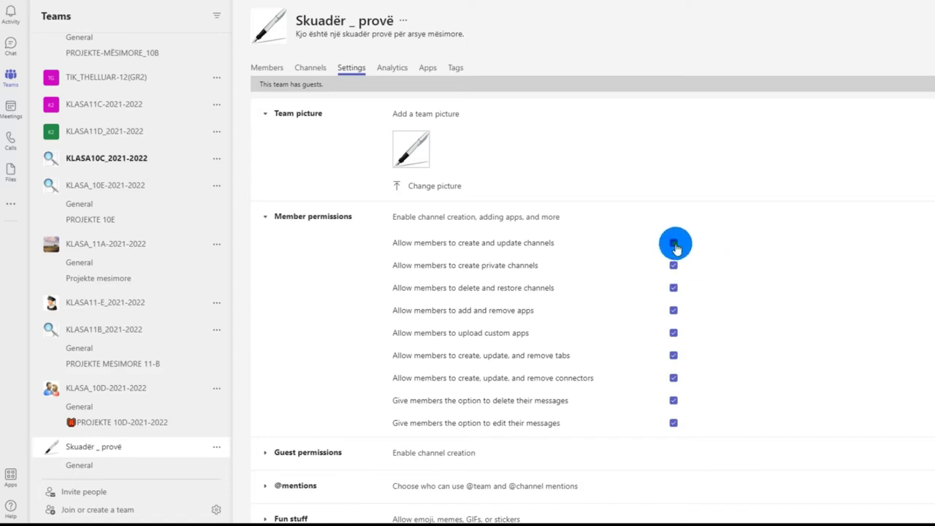
{"action": "left_click", "coordinate": [705, 253]}
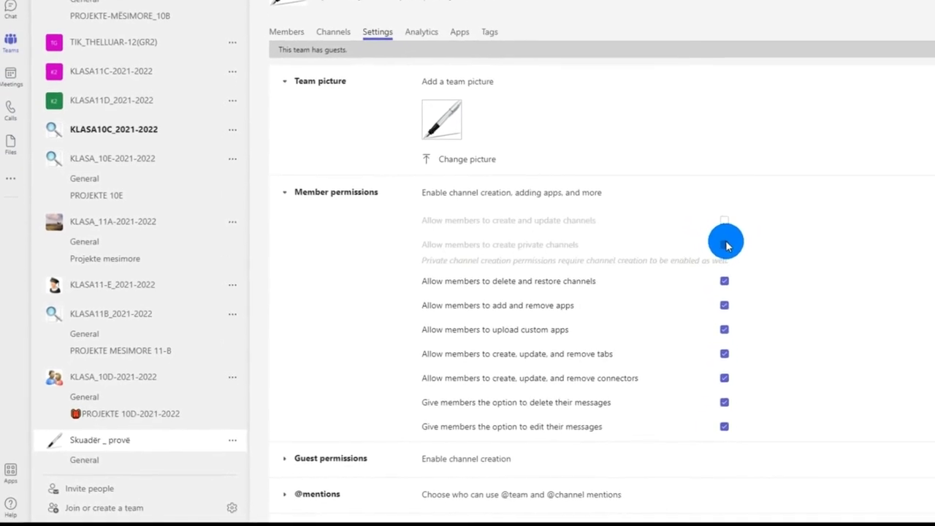
{"action": "left_click", "coordinate": [753, 273]}
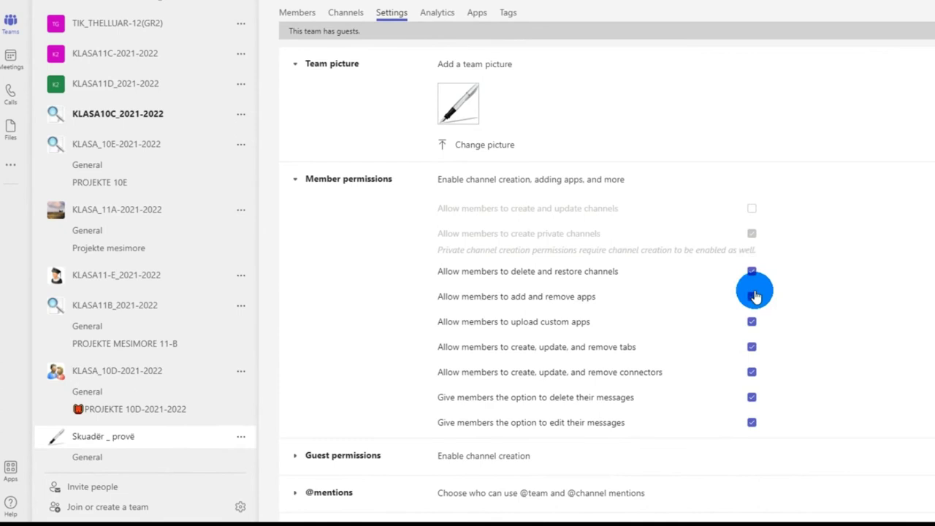
{"action": "left_click", "coordinate": [752, 298]}
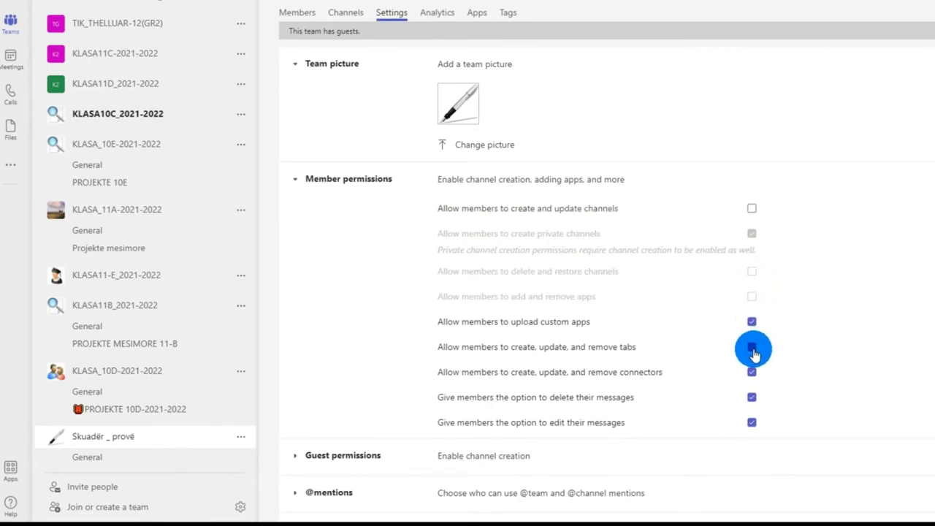
{"action": "left_click", "coordinate": [753, 349]}
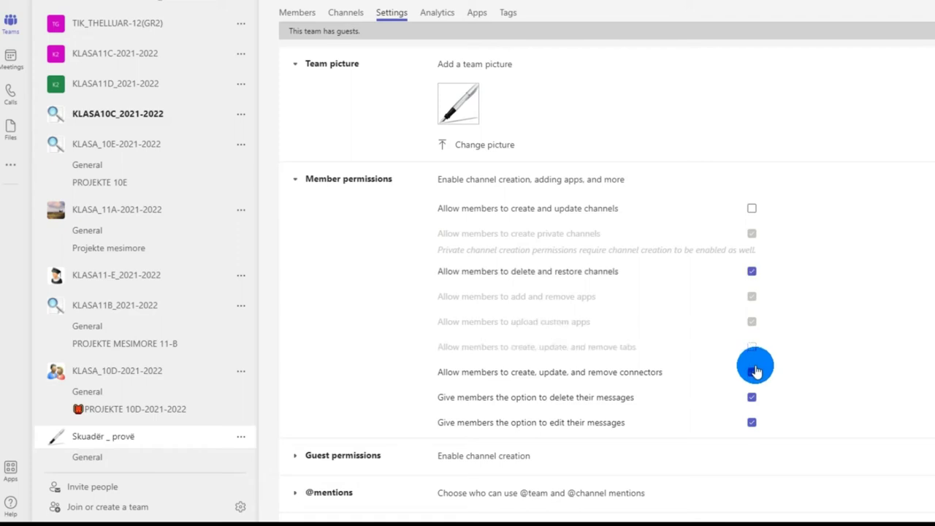
{"action": "left_click", "coordinate": [752, 374]}
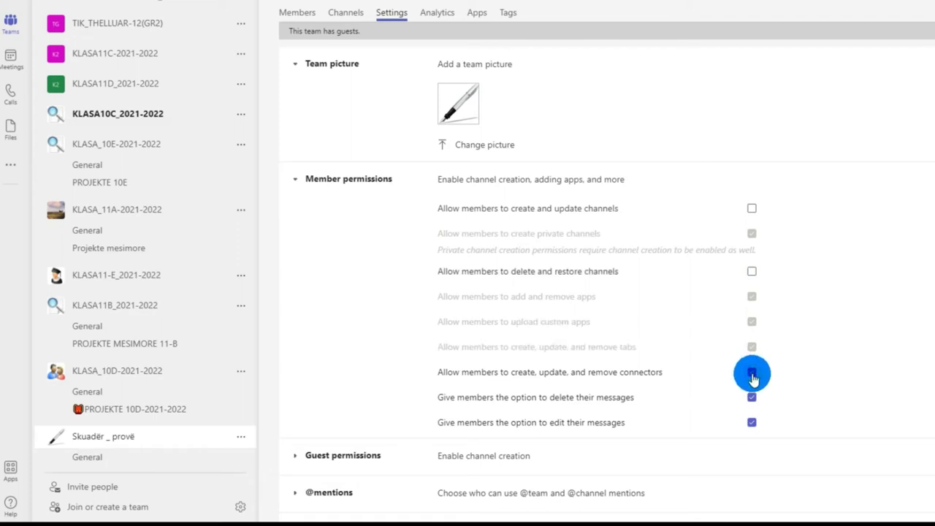
{"action": "left_click", "coordinate": [752, 298]}
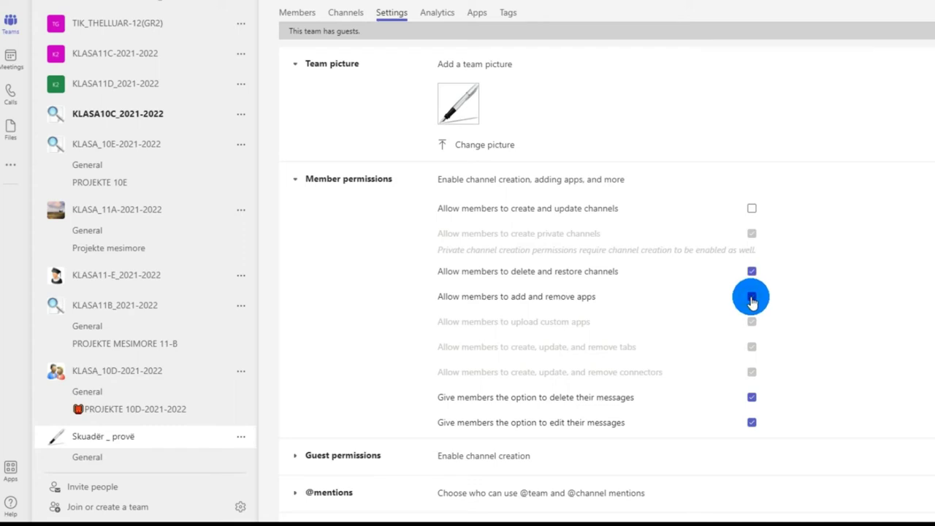
{"action": "left_click", "coordinate": [752, 271]}
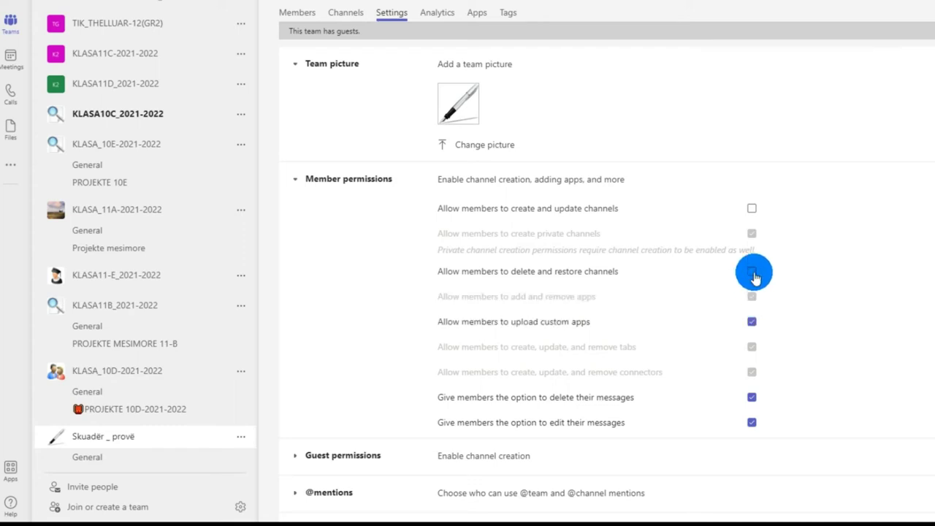
{"action": "left_click", "coordinate": [752, 323]}
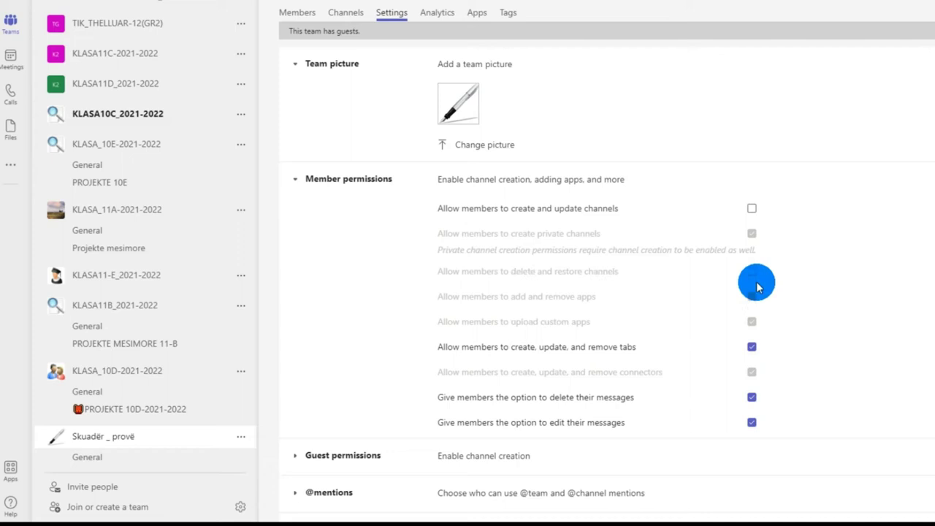
- Restore the app permissions and leave tab and connector management unchecked
{"action": "left_click", "coordinate": [754, 348]}
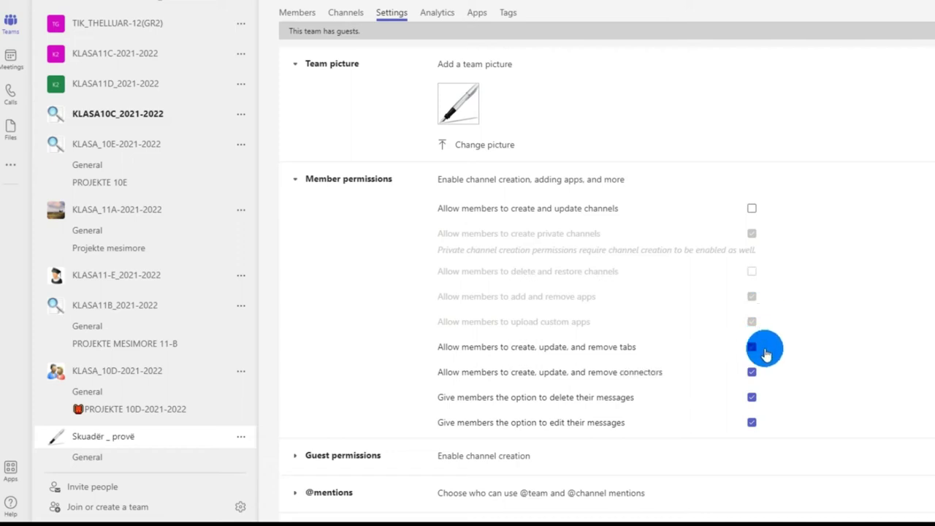
{"action": "left_click", "coordinate": [752, 373]}
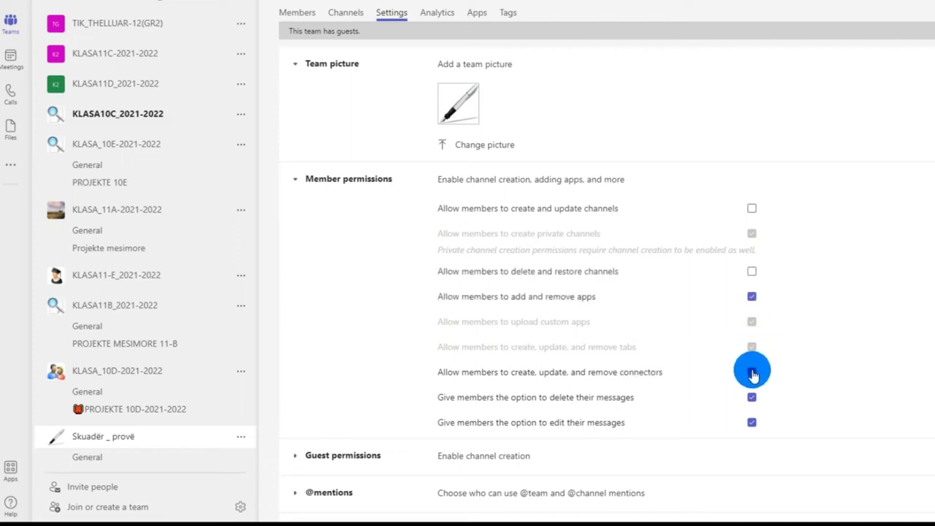
{"action": "left_click", "coordinate": [752, 373]}
{"action": "left_click", "coordinate": [753, 298]}
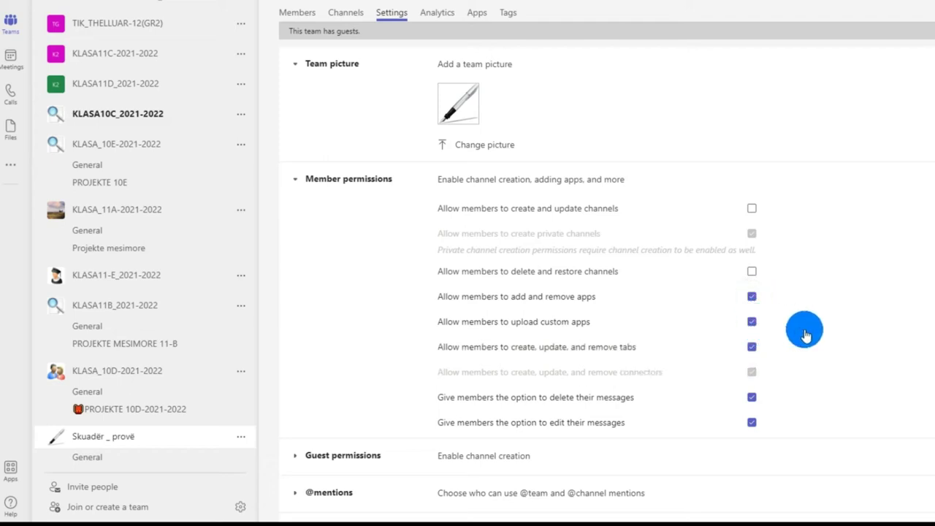
{"action": "left_click", "coordinate": [753, 322]}
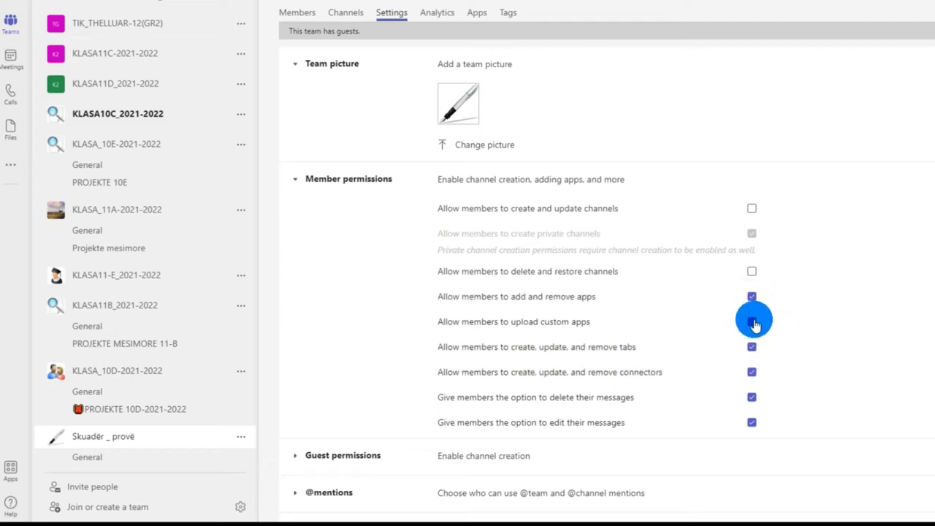
{"action": "left_click", "coordinate": [753, 298]}
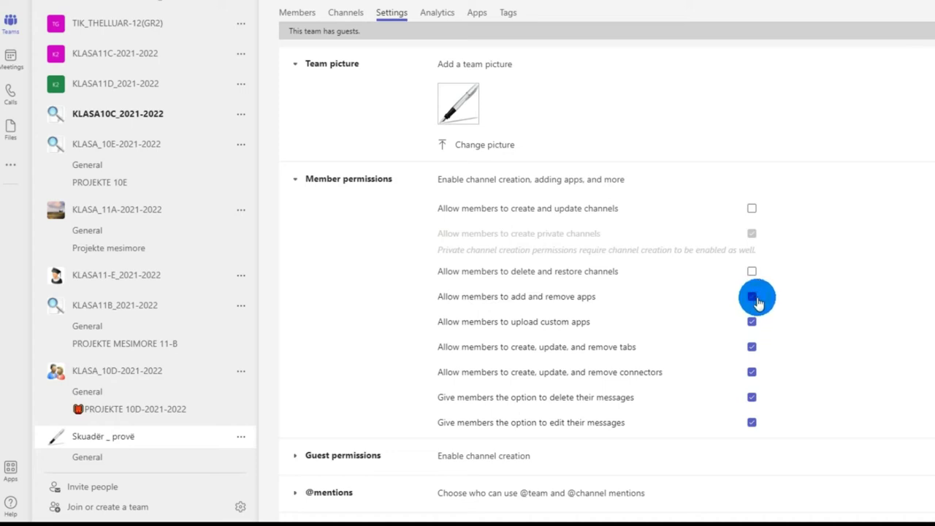
{"action": "left_click", "coordinate": [753, 323]}
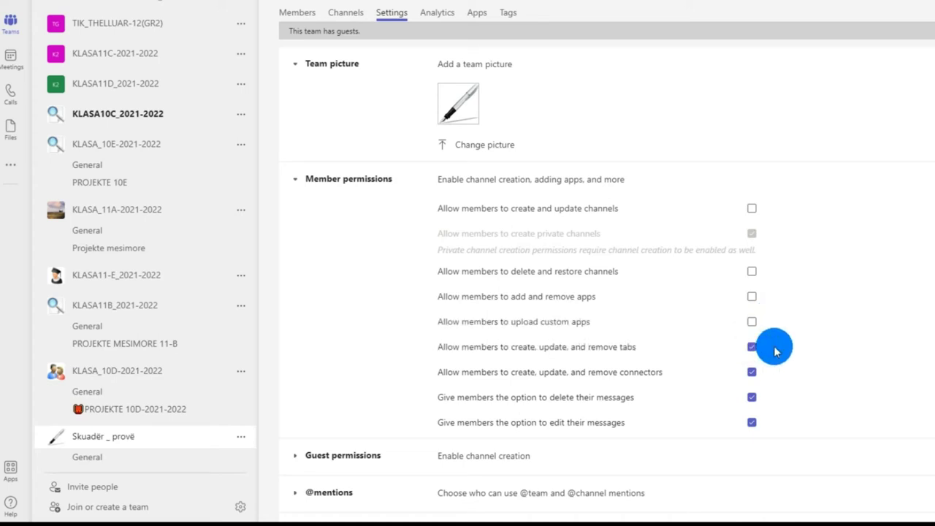
{"action": "left_click", "coordinate": [753, 350]}
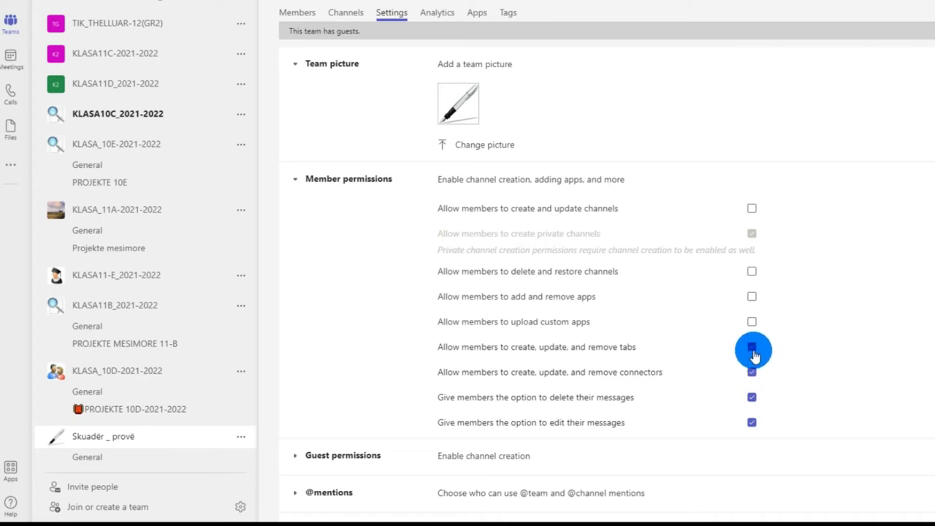
{"action": "left_click", "coordinate": [752, 373]}
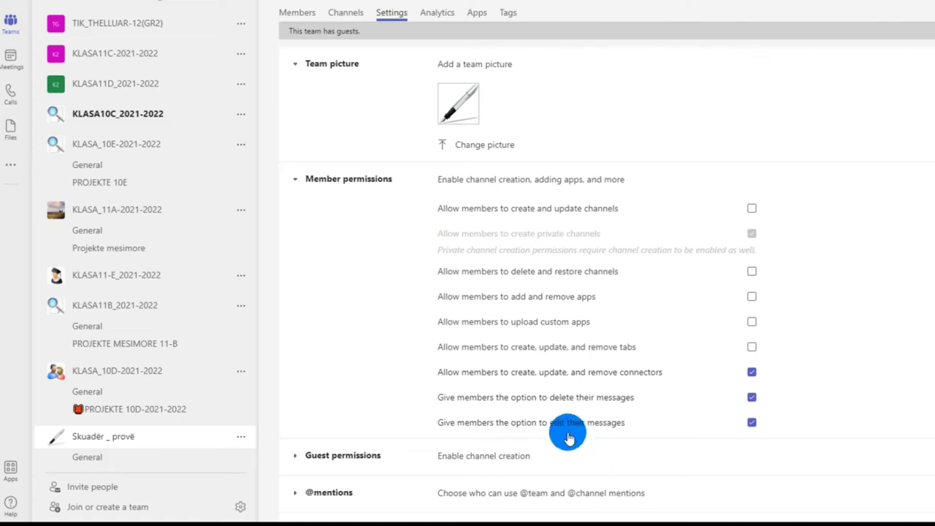
{"action": "left_click", "coordinate": [751, 374]}
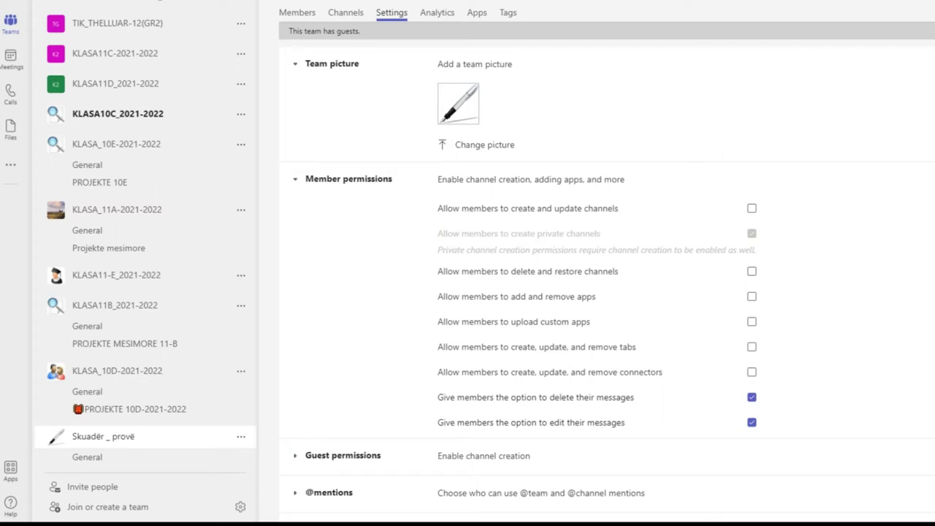
{"action": "scroll", "coordinate": [584, 292], "scroll_direction": "down", "scroll_amount": 2}
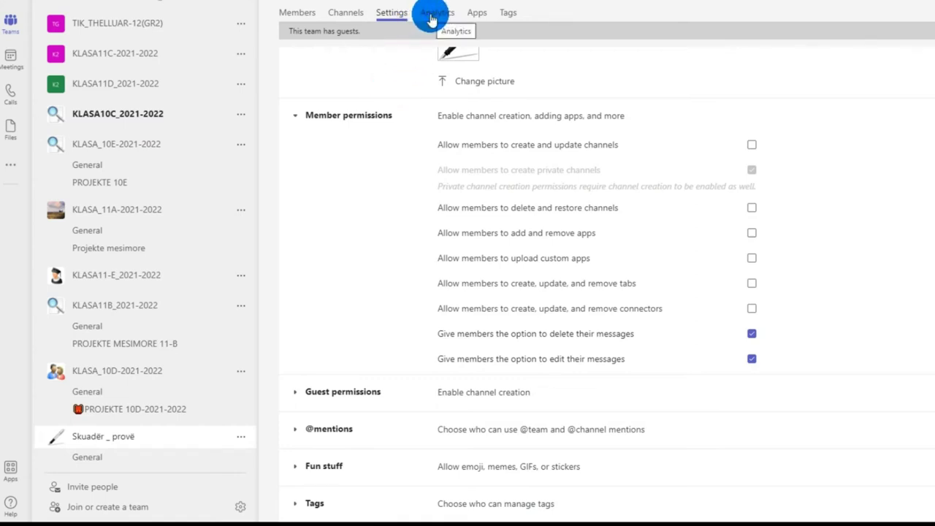
- Open the team's Analytics tab and scroll through its usage statistics
{"action": "left_click", "coordinate": [432, 14]}
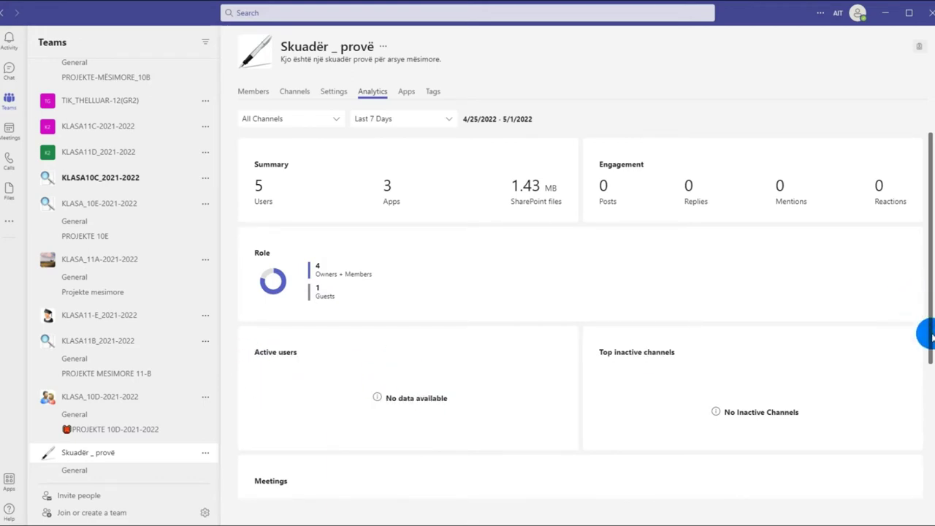
{"action": "scroll", "coordinate": [409, 402], "scroll_direction": "down", "scroll_amount": 1}
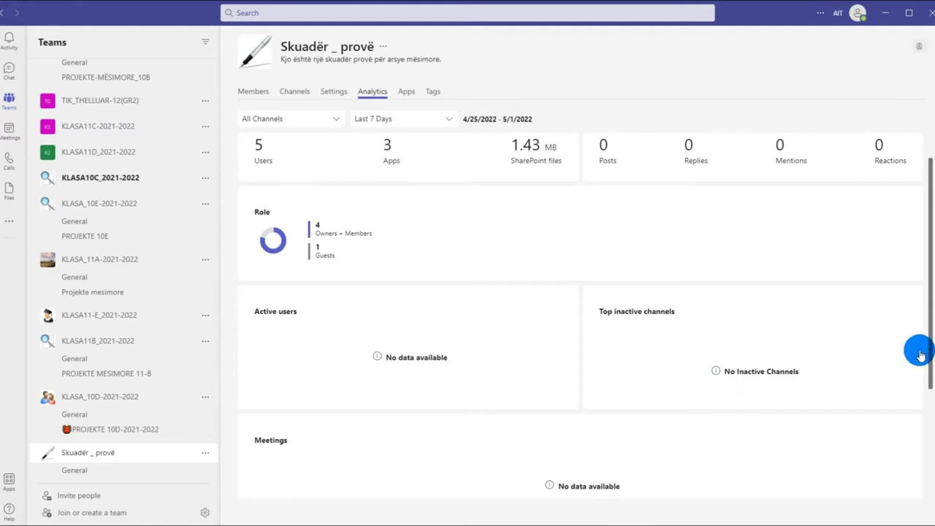
{"action": "scroll", "coordinate": [926, 263], "scroll_direction": "up", "scroll_amount": 1}
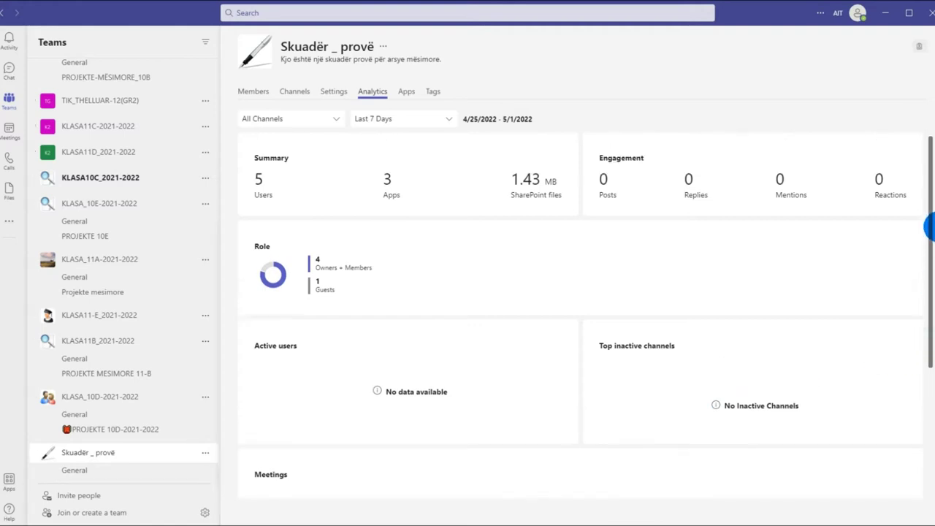
{"action": "scroll", "coordinate": [585, 309], "scroll_direction": "up", "scroll_amount": 1}
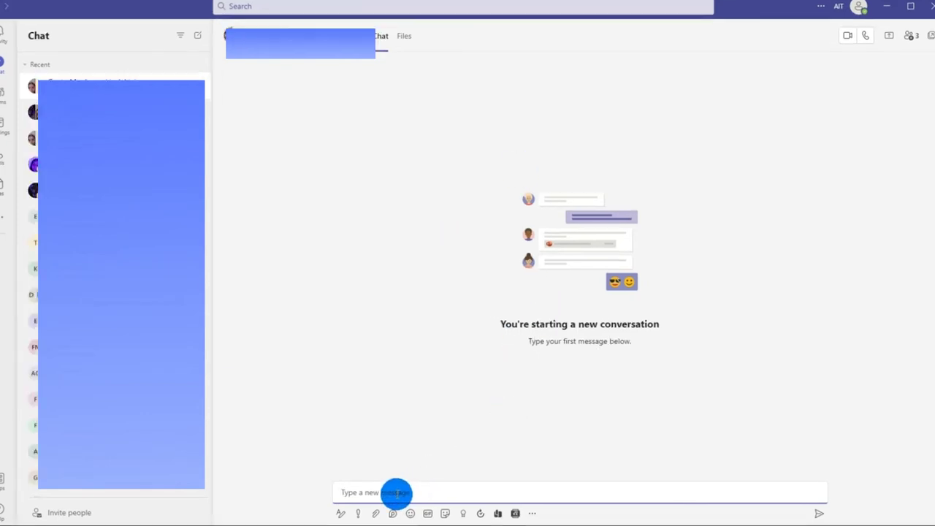
- Type the Albanian welcome to GR_A members of 'Skuadër provë' and expand the formatting toolbar
{"action": "type", "text": "Per"}
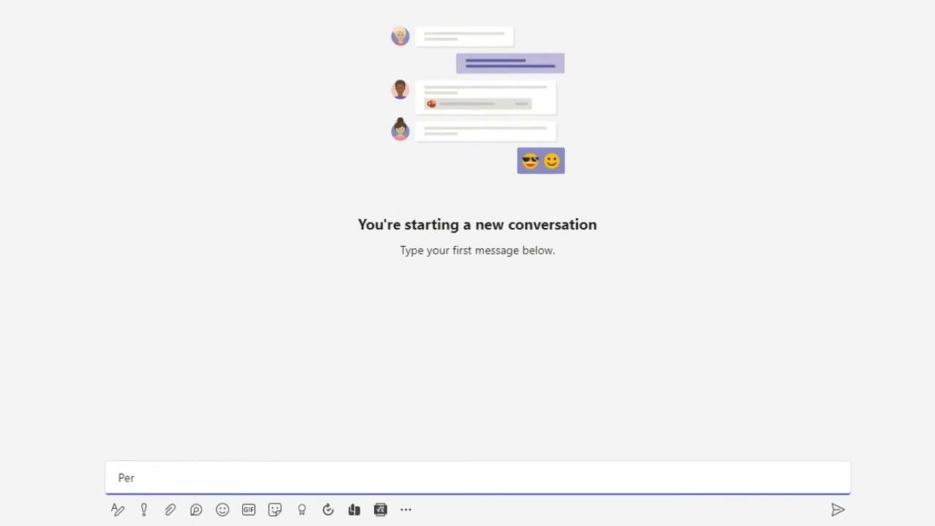
{"action": "type", "text": "shëndetje! Mirë se u bëtë anëtarë të grupit GR_A të ekipit \"Skuadër provë\"!"}
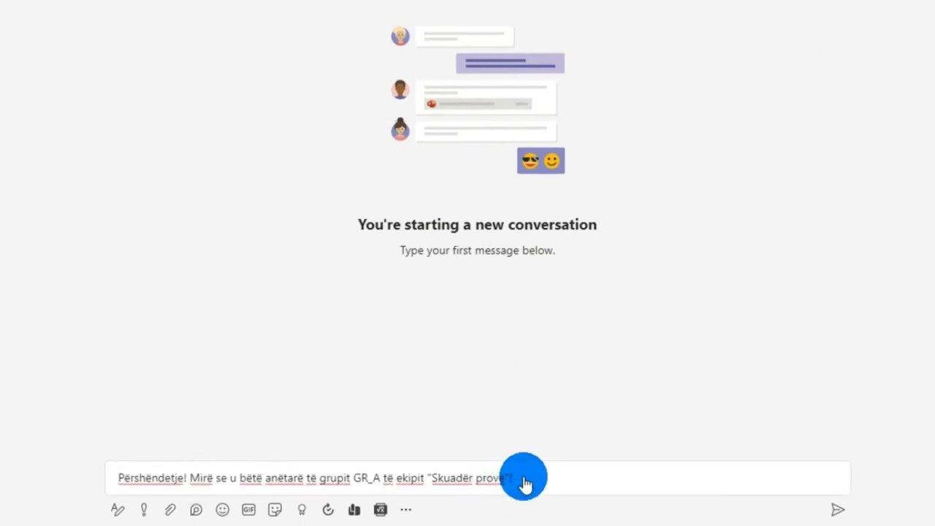
{"action": "left_click", "coordinate": [517, 478]}
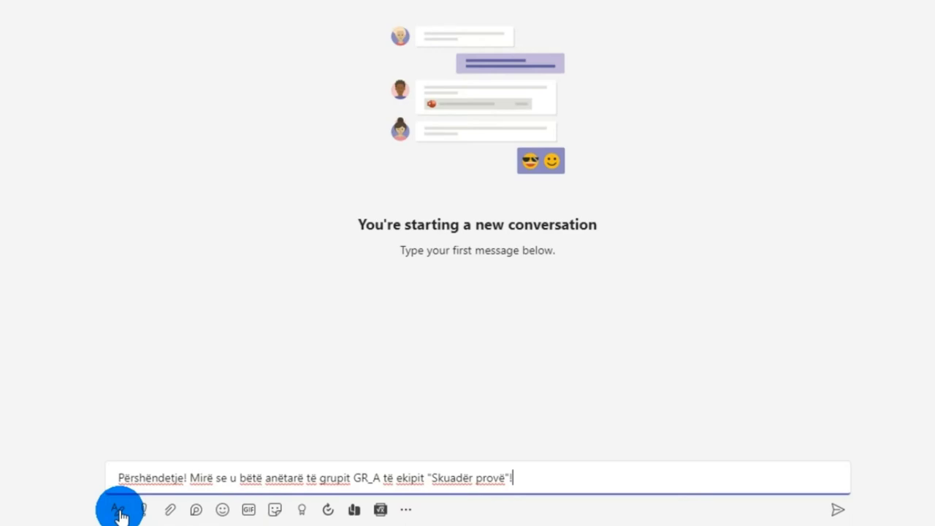
{"action": "left_click", "coordinate": [119, 511]}
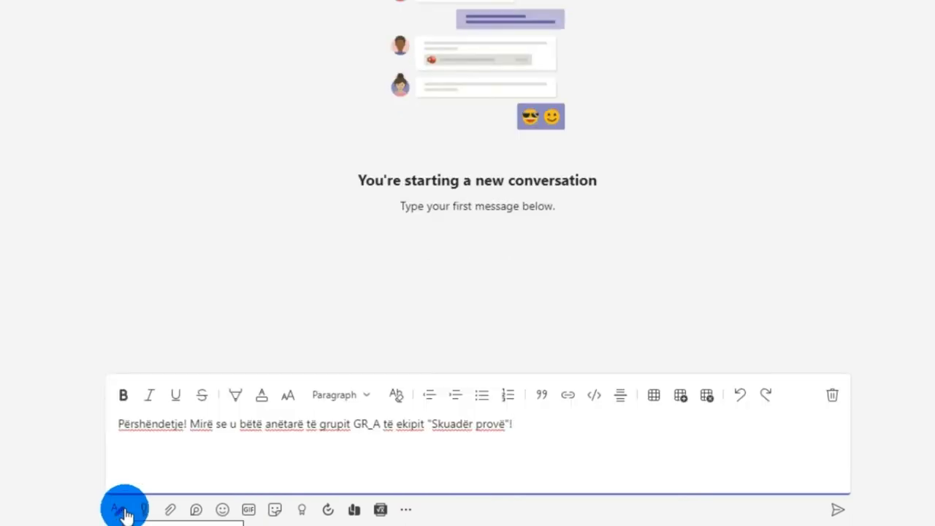
- Make the entire welcome text bold, with green font colour and Large font size
{"action": "left_click_drag", "start_coordinate": [115, 427], "coordinate": [265, 425]}
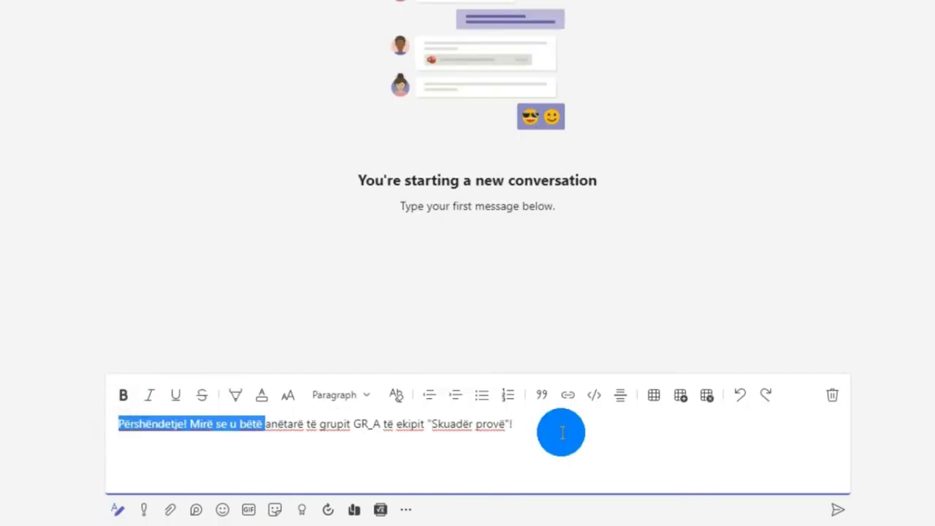
{"action": "left_click_drag", "start_coordinate": [561, 432], "coordinate": [589, 435]}
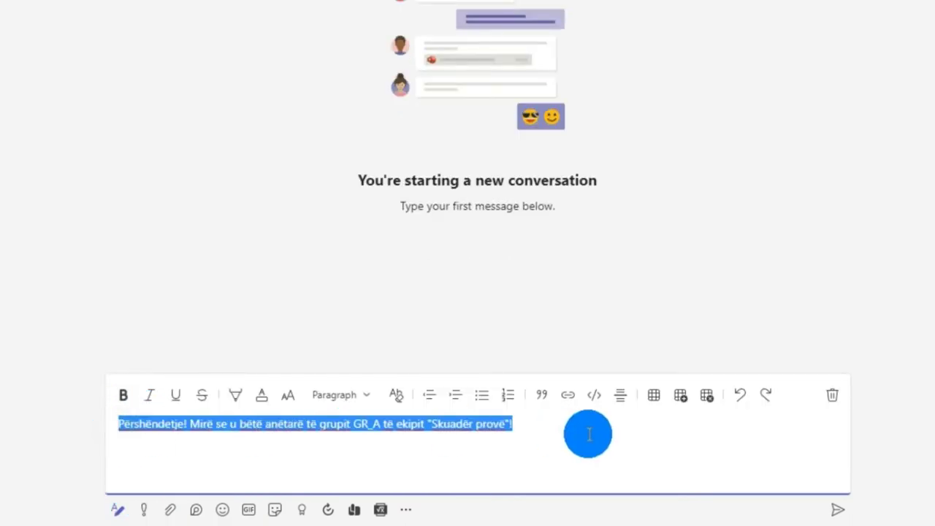
{"action": "left_click", "coordinate": [123, 398]}
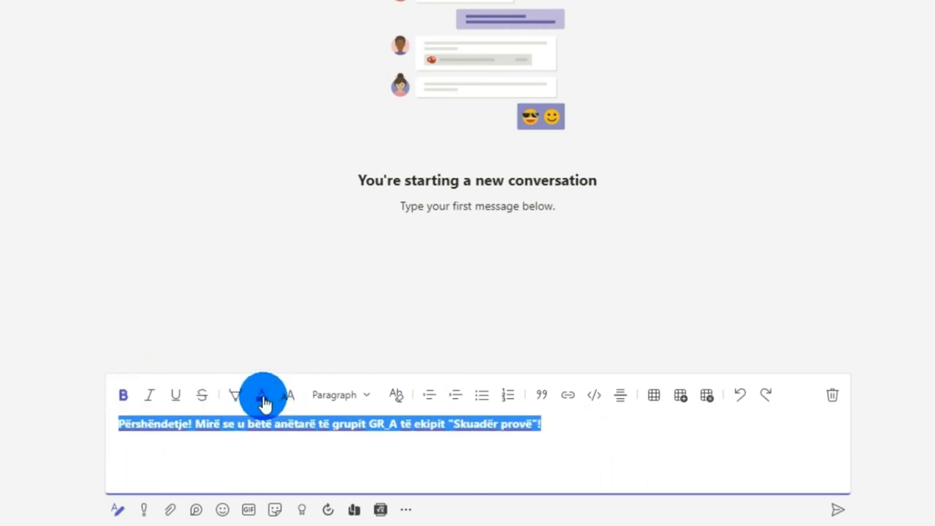
{"action": "left_click", "coordinate": [262, 398]}
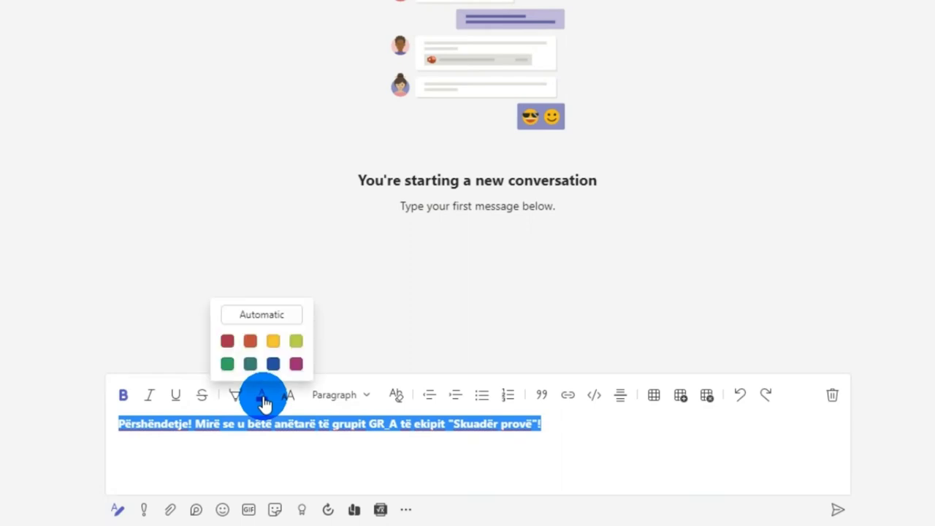
{"action": "left_click", "coordinate": [228, 366]}
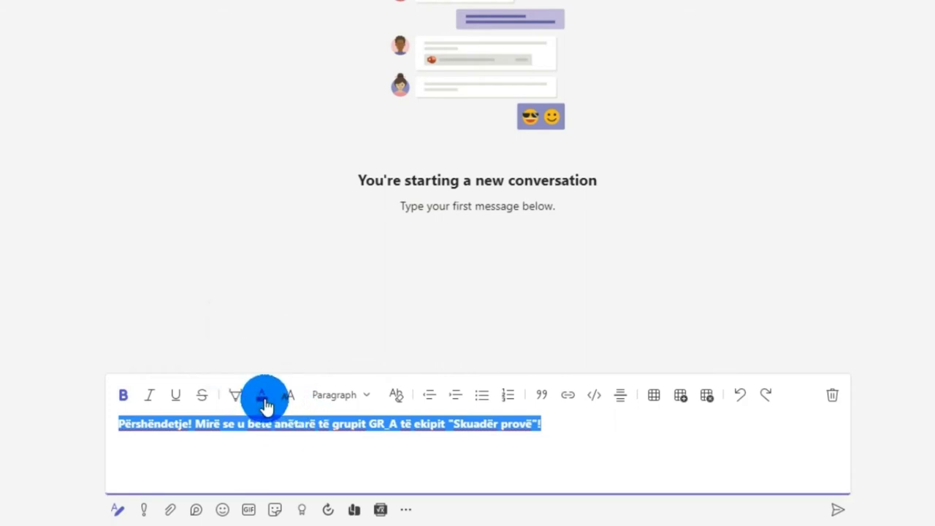
{"action": "left_click", "coordinate": [263, 402]}
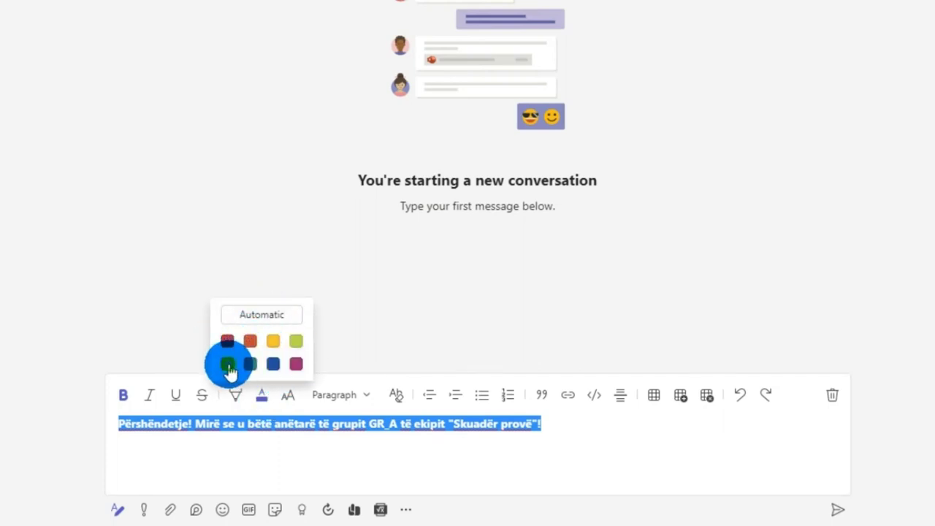
{"action": "left_click", "coordinate": [227, 365]}
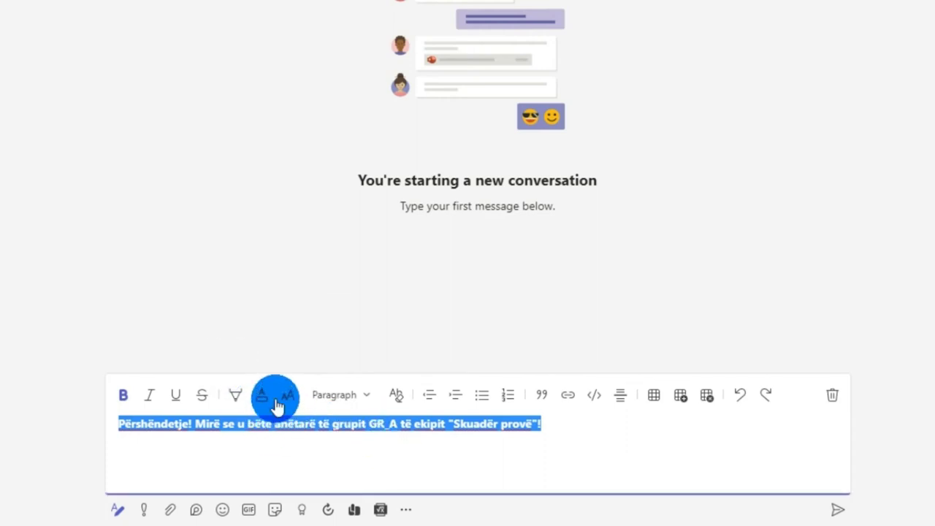
{"action": "left_click", "coordinate": [290, 398]}
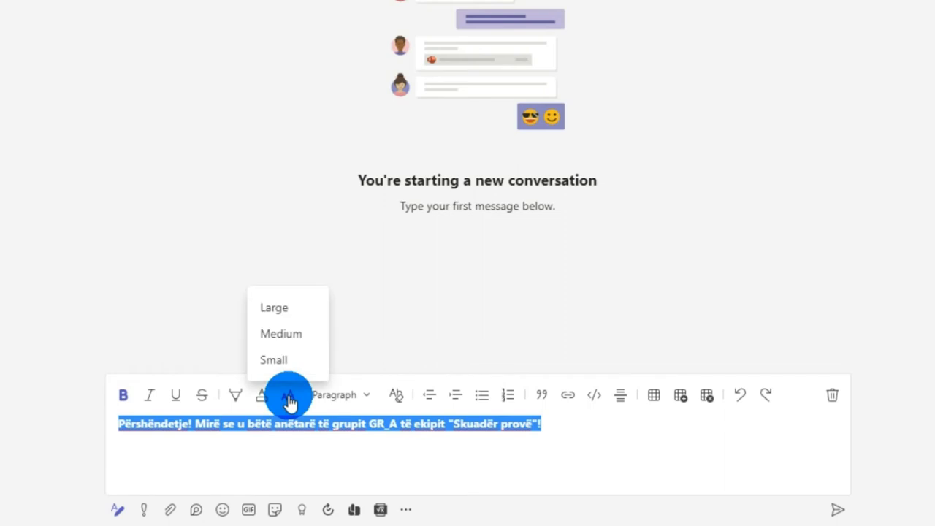
{"action": "left_click", "coordinate": [285, 312]}
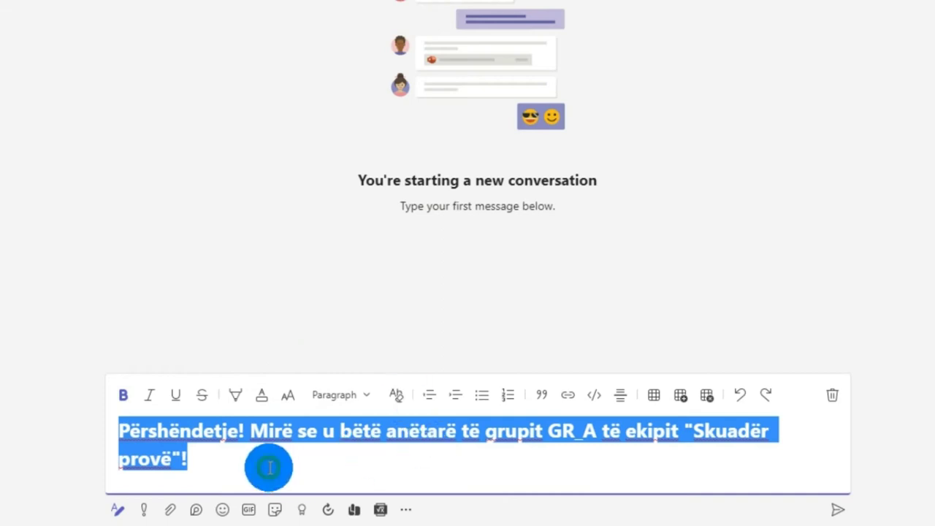
{"action": "left_click", "coordinate": [221, 462]}
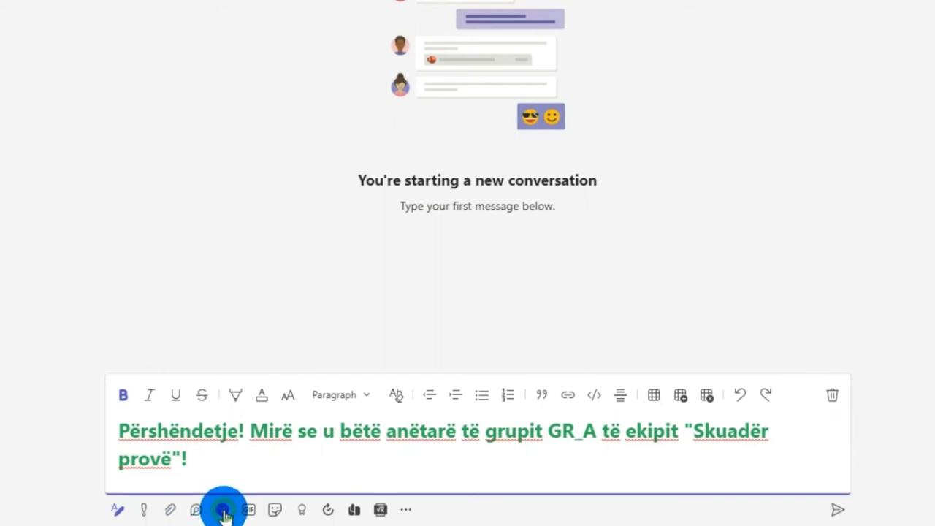
- Append a smiley from the Smilies emoji list to the end of the welcome
{"action": "left_click", "coordinate": [224, 511]}
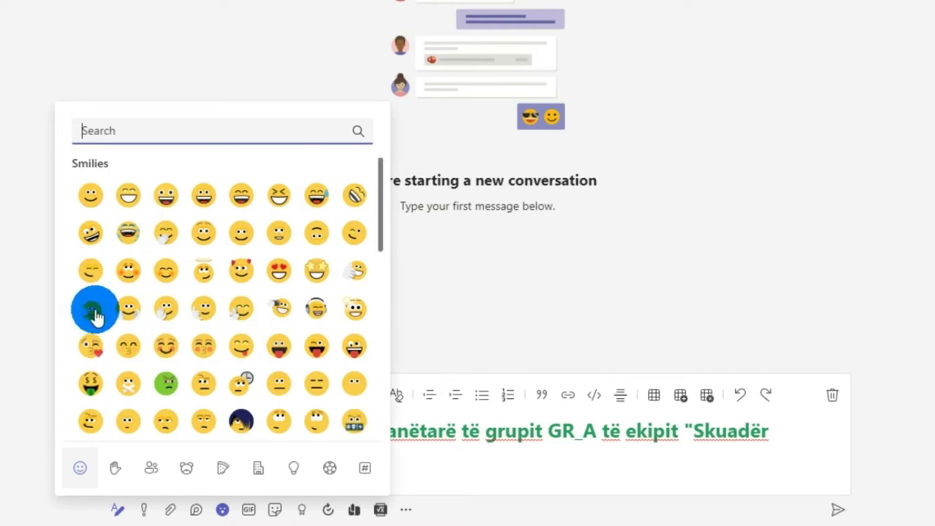
{"action": "left_click", "coordinate": [94, 312]}
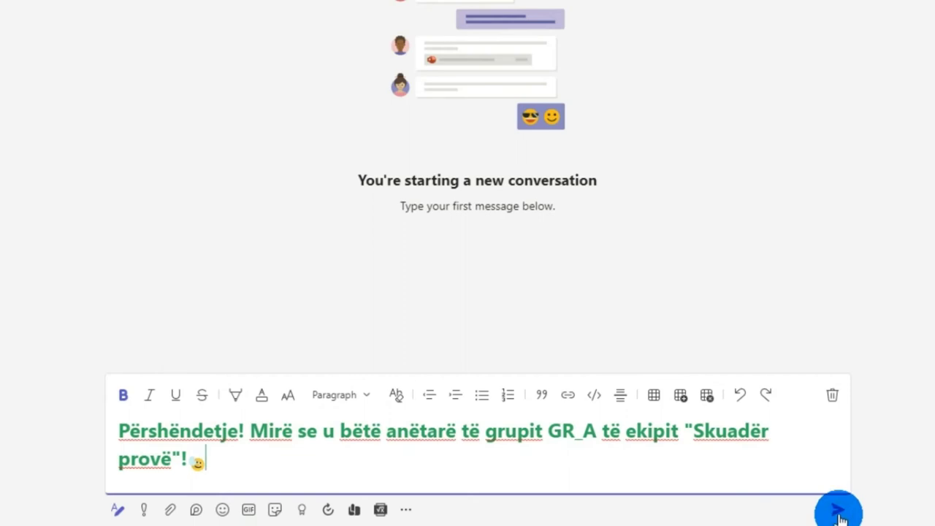
- Post the green, bold welcome with its smiley to the group chat
{"action": "left_click", "coordinate": [838, 511]}
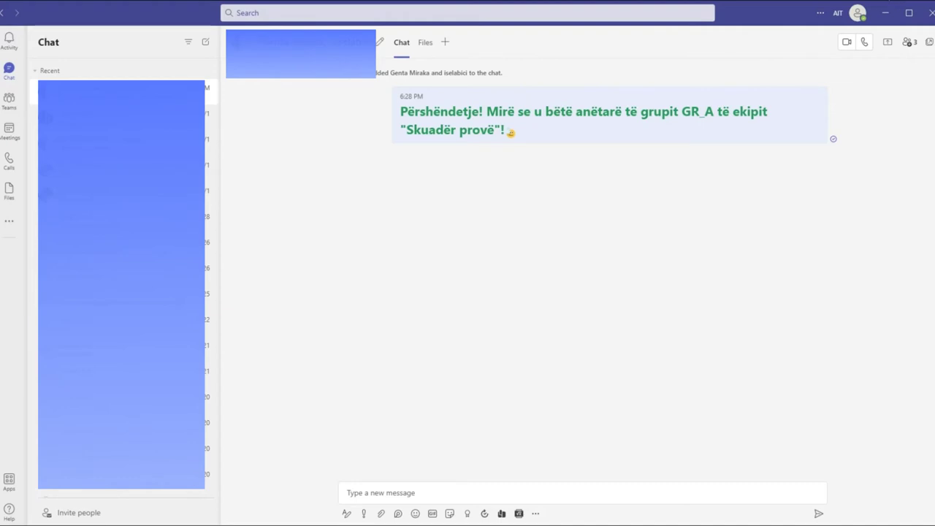
{"action": "mouse_move", "coordinate": [609, 126]}
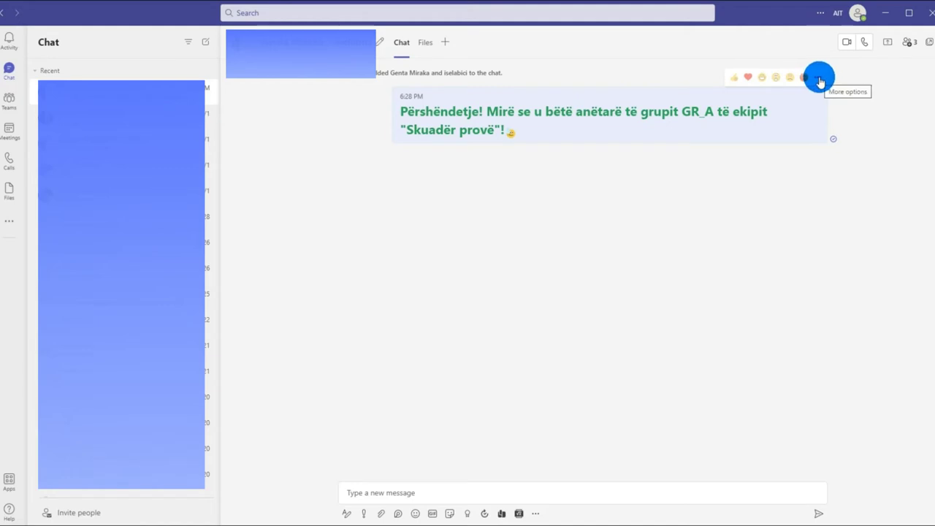
- Open and dismiss the sent welcome's More options menu, then return to the compose box
{"action": "left_click", "coordinate": [820, 79]}
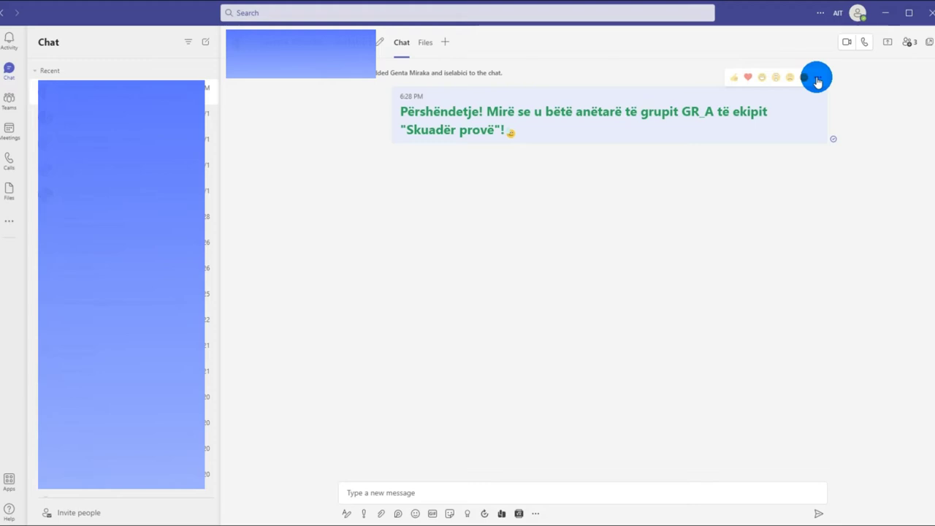
{"action": "left_click", "coordinate": [817, 79]}
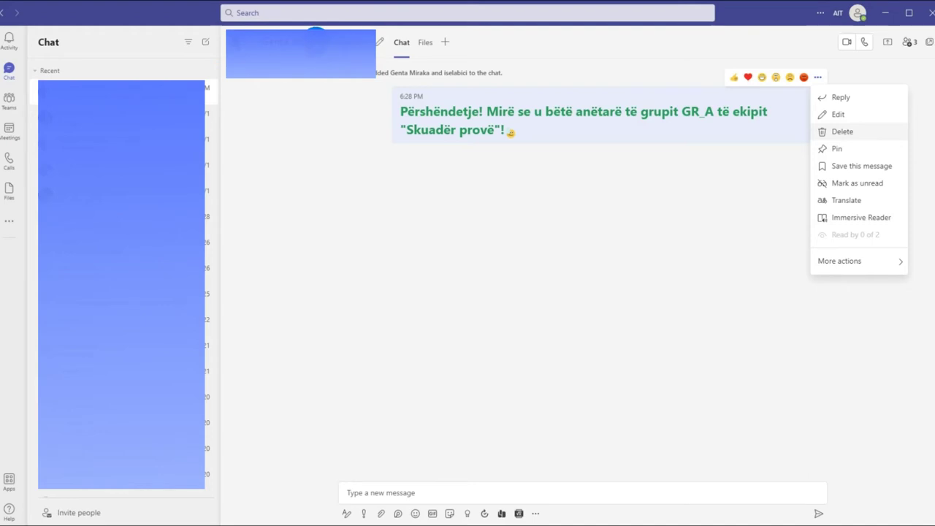
{"action": "left_click", "coordinate": [848, 45]}
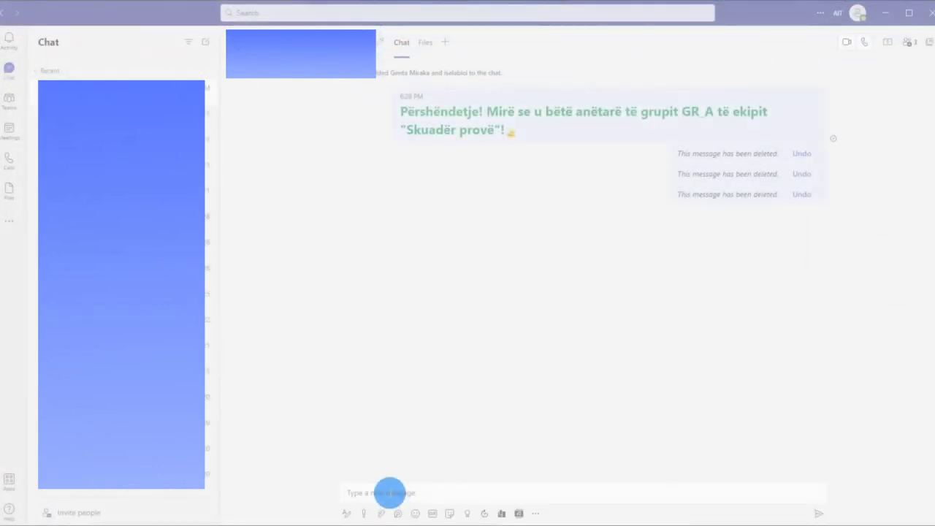
{"action": "left_click", "coordinate": [389, 492]}
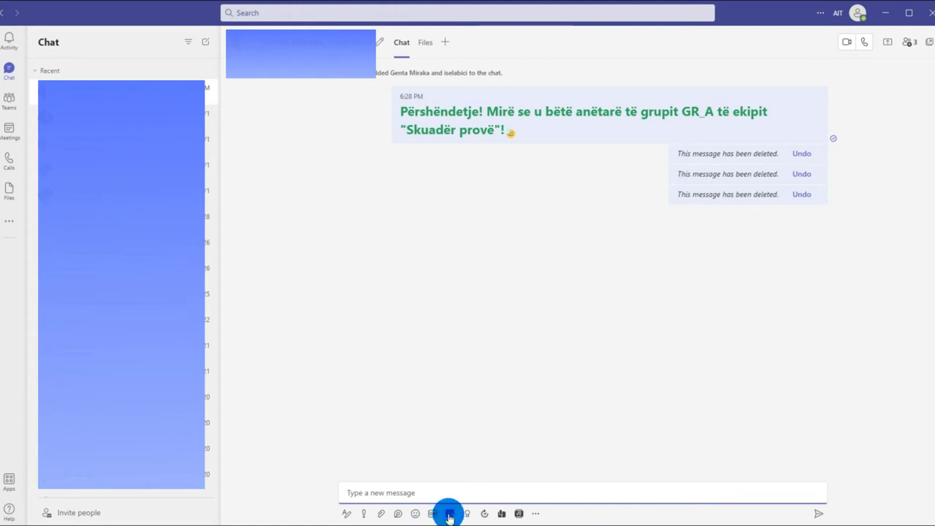
- Browse the Popular stickers and memes gallery and pick the APPROVED sticker
{"action": "left_click", "coordinate": [449, 513]}
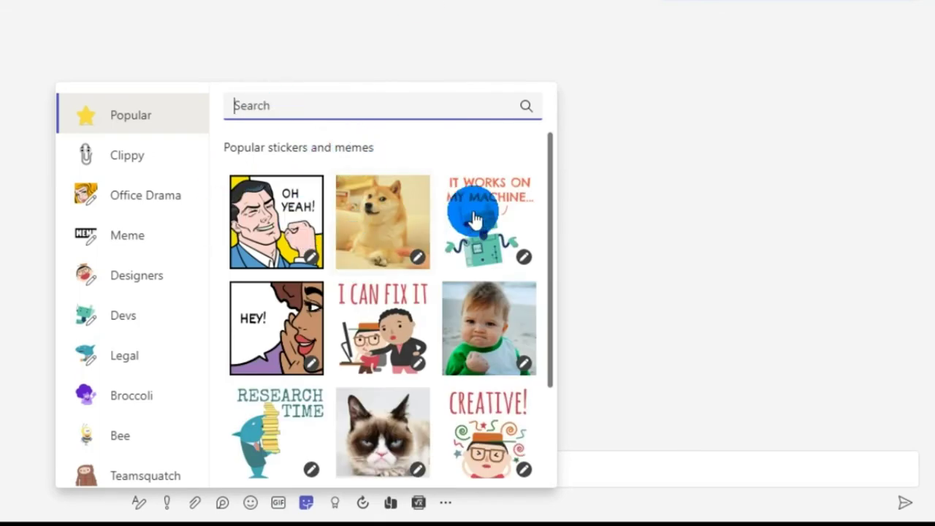
{"action": "left_click_drag", "start_coordinate": [550, 244], "coordinate": [550, 374]}
{"action": "scroll", "coordinate": [551, 371], "scroll_direction": "down", "scroll_amount": 1}
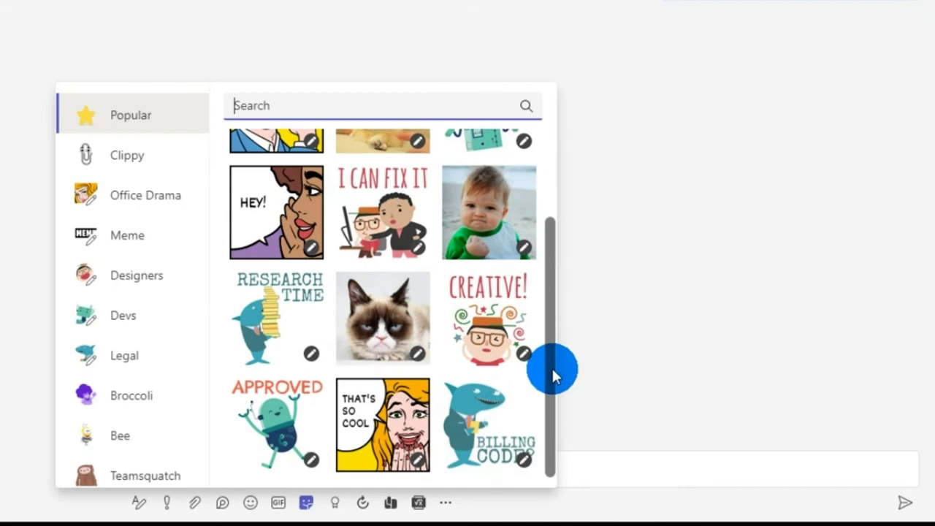
{"action": "scroll", "coordinate": [559, 255], "scroll_direction": "up", "scroll_amount": 3}
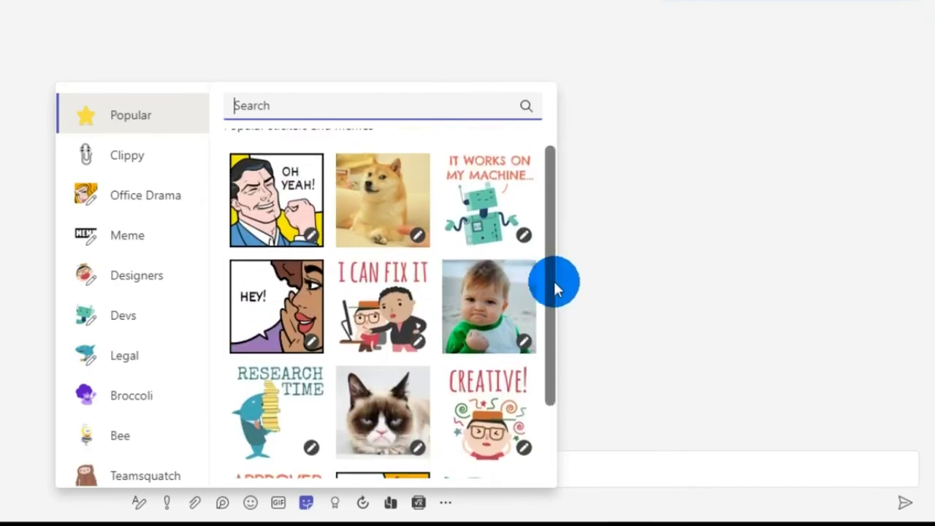
{"action": "left_click_drag", "start_coordinate": [555, 285], "coordinate": [547, 381]}
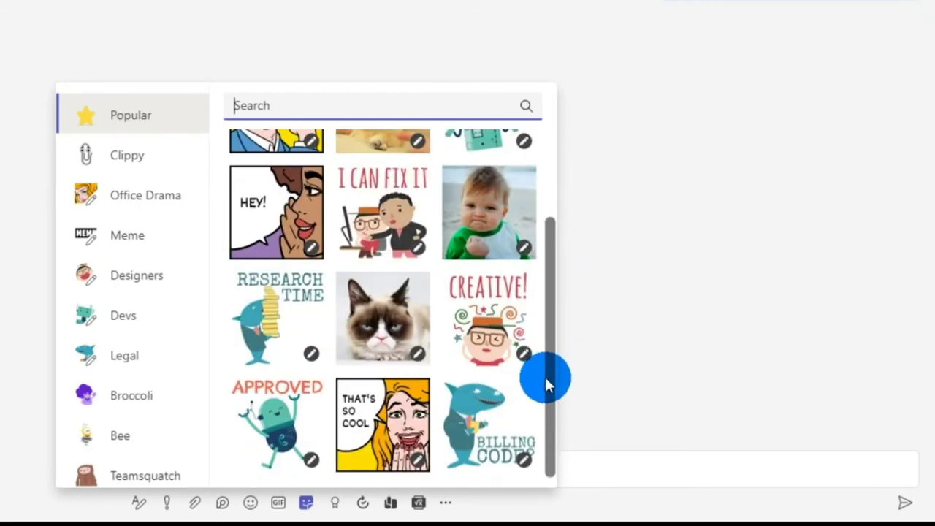
{"action": "scroll", "coordinate": [559, 277], "scroll_direction": "up", "scroll_amount": 3}
{"action": "scroll", "coordinate": [569, 254], "scroll_direction": "down", "scroll_amount": 1}
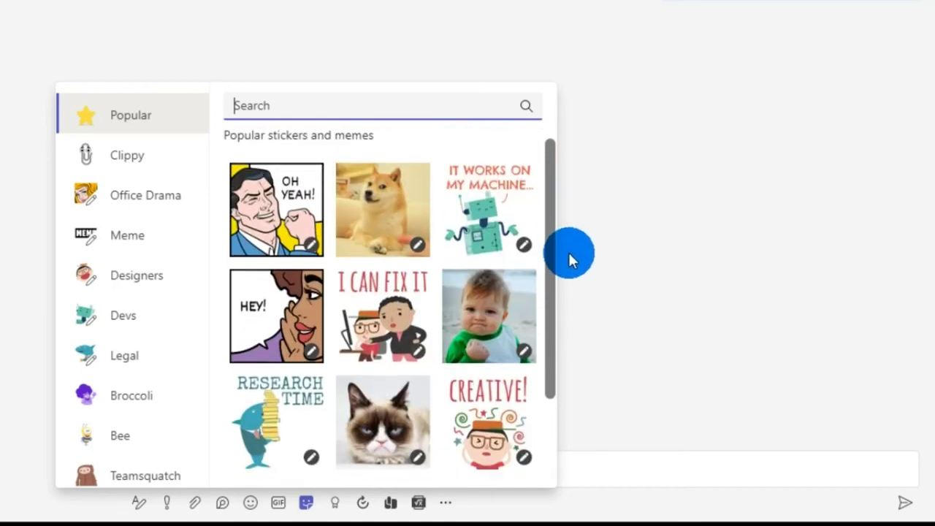
{"action": "scroll", "coordinate": [562, 321], "scroll_direction": "down", "scroll_amount": 3}
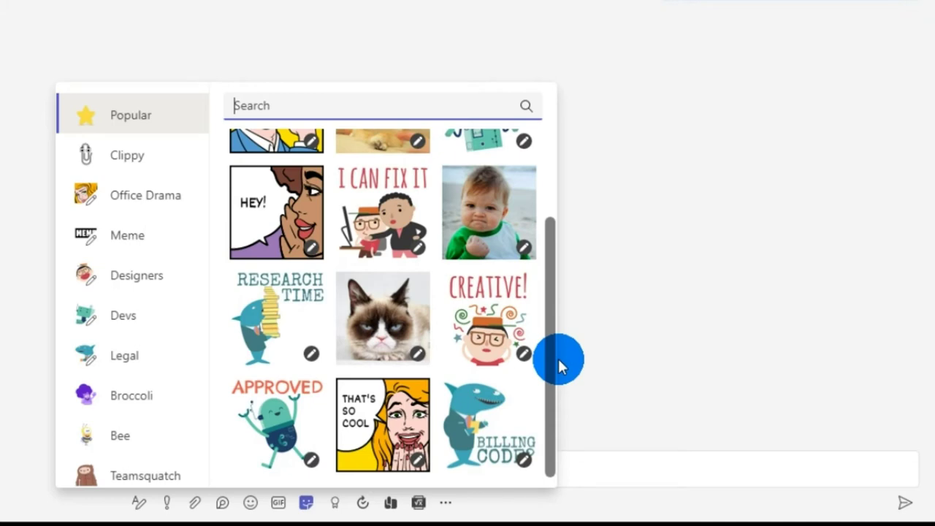
{"action": "left_click", "coordinate": [551, 360]}
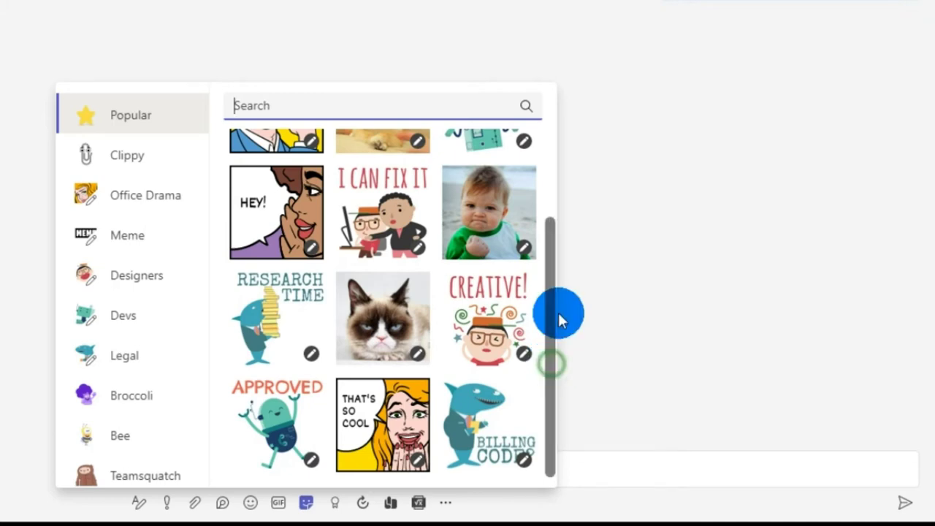
{"action": "left_click_drag", "start_coordinate": [558, 317], "coordinate": [559, 211]}
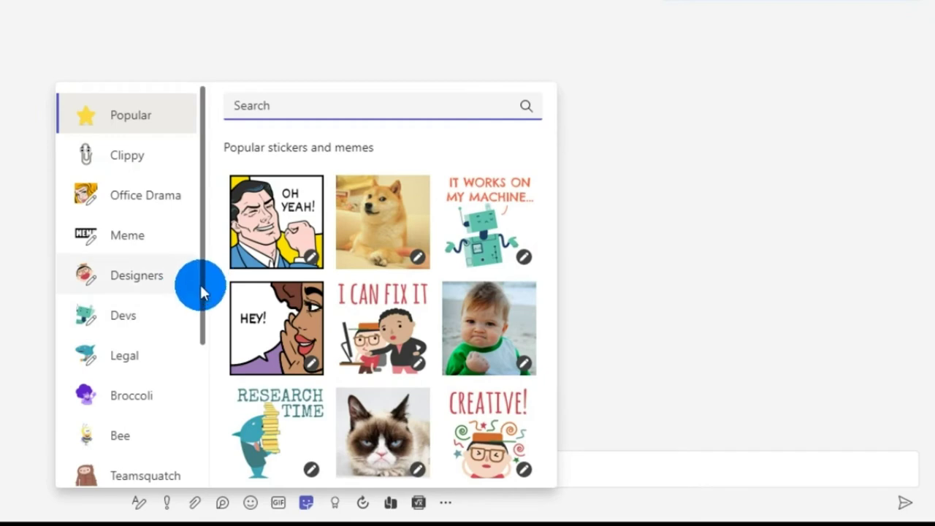
{"action": "left_click_drag", "start_coordinate": [200, 324], "coordinate": [206, 438]}
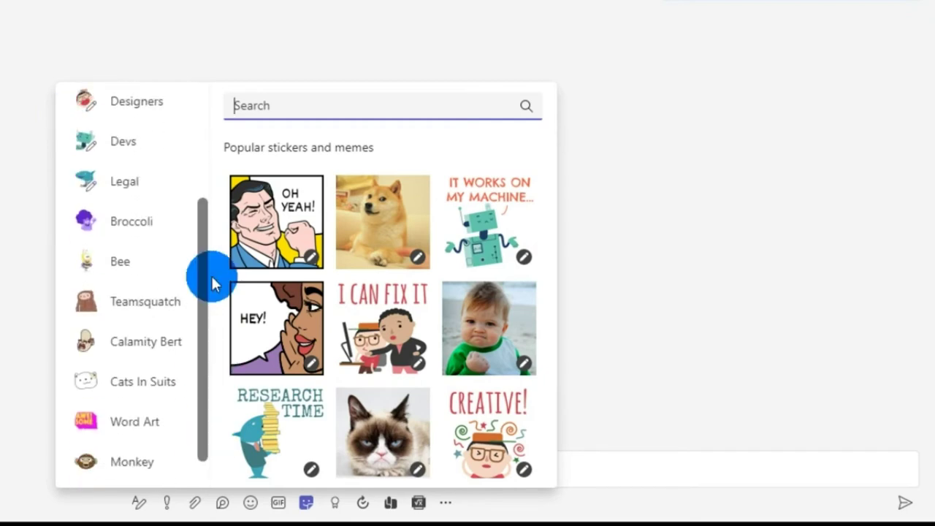
{"action": "left_click_drag", "start_coordinate": [211, 274], "coordinate": [261, 215]}
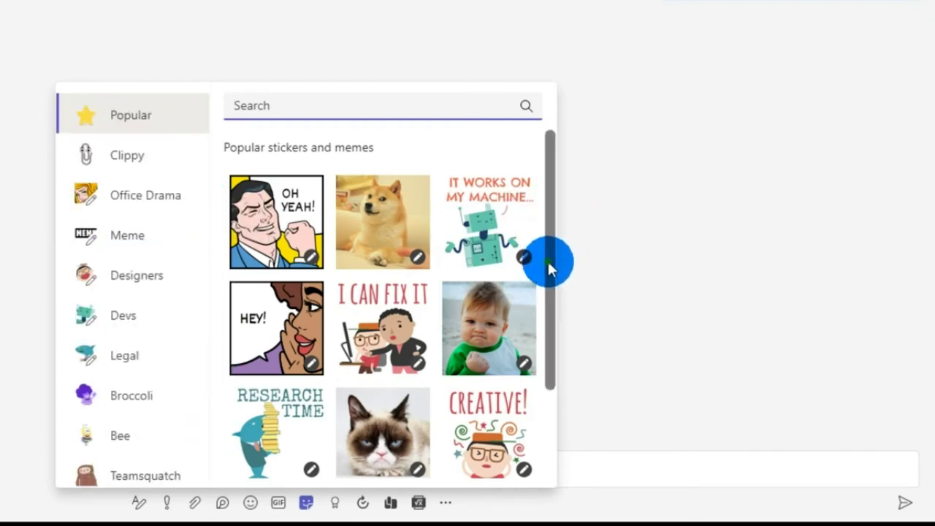
{"action": "left_click_drag", "start_coordinate": [549, 269], "coordinate": [549, 388]}
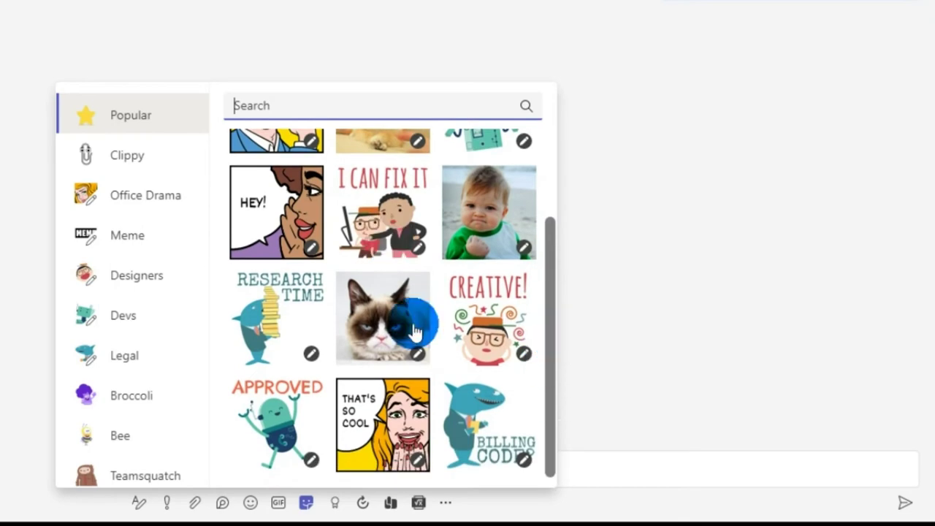
{"action": "left_click_drag", "start_coordinate": [549, 338], "coordinate": [559, 443]}
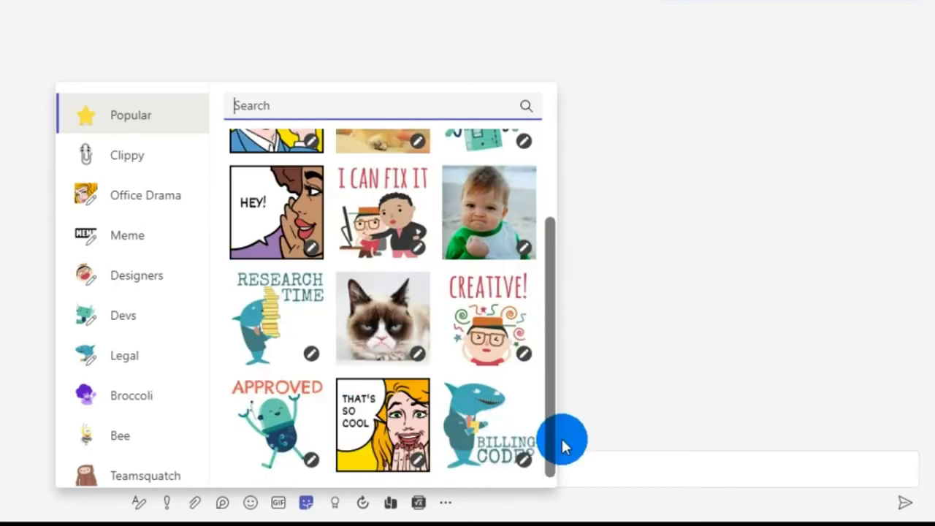
{"action": "left_click", "coordinate": [307, 437]}
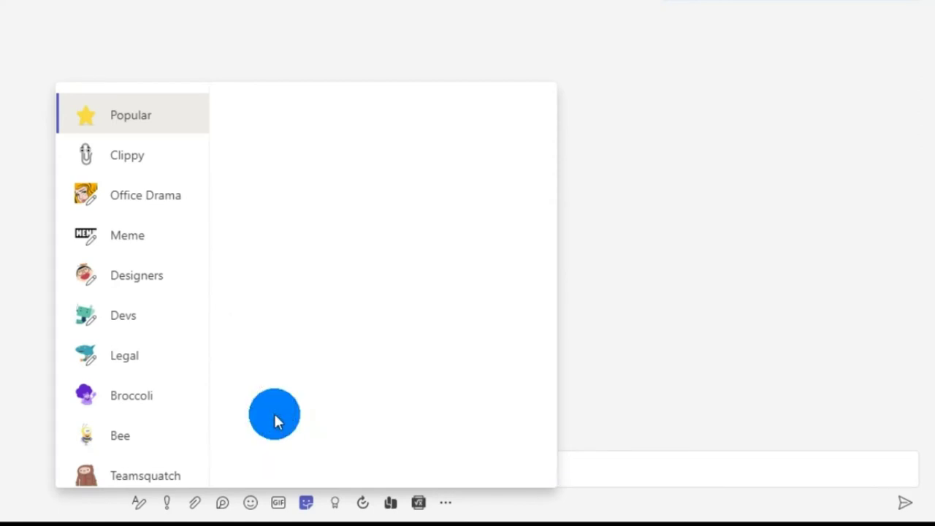
- Replace the default APPROVED! caption with 'Ju jeni aprovuar si anetare te GR_A!' and finish editing
{"action": "left_click", "coordinate": [312, 281]}
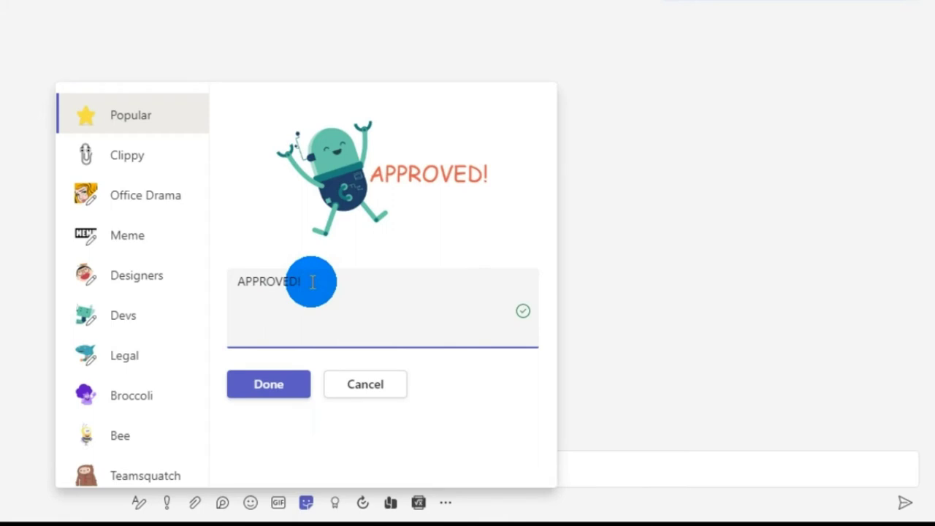
{"action": "key", "text": "BackSpace"}
{"action": "key", "text": "BackSpace"}
{"action": "key", "text": "BackSpace"}
{"action": "key", "text": "BackSpace"}
{"action": "key", "text": "BackSpace"}
{"action": "key", "text": "BackSpace"}
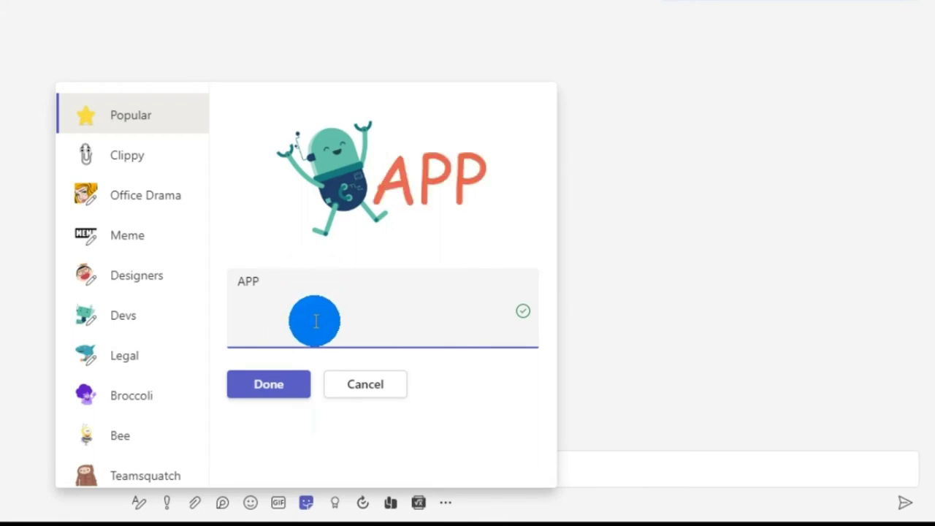
{"action": "key", "text": "BackSpace"}
{"action": "key", "text": "BackSpace"}
{"action": "key", "text": "BackSpace"}
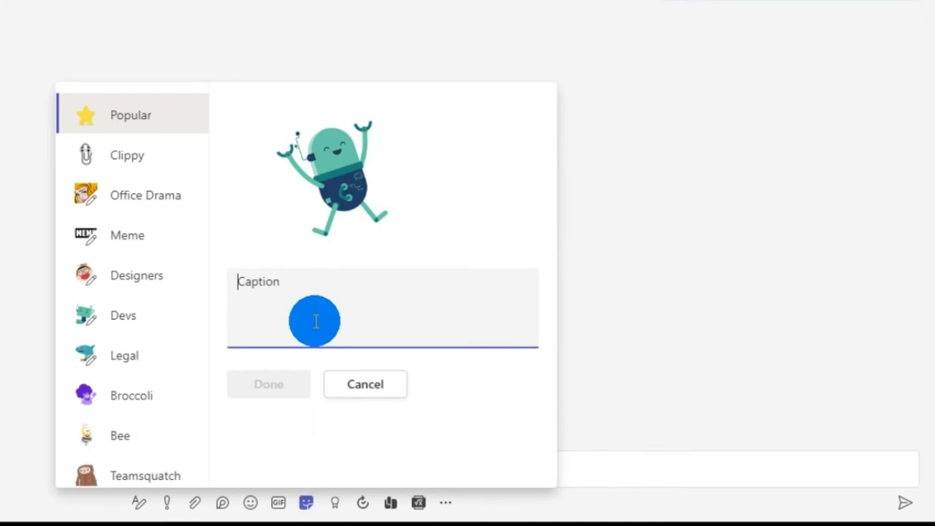
{"action": "type", "text": "Ju jeni "}
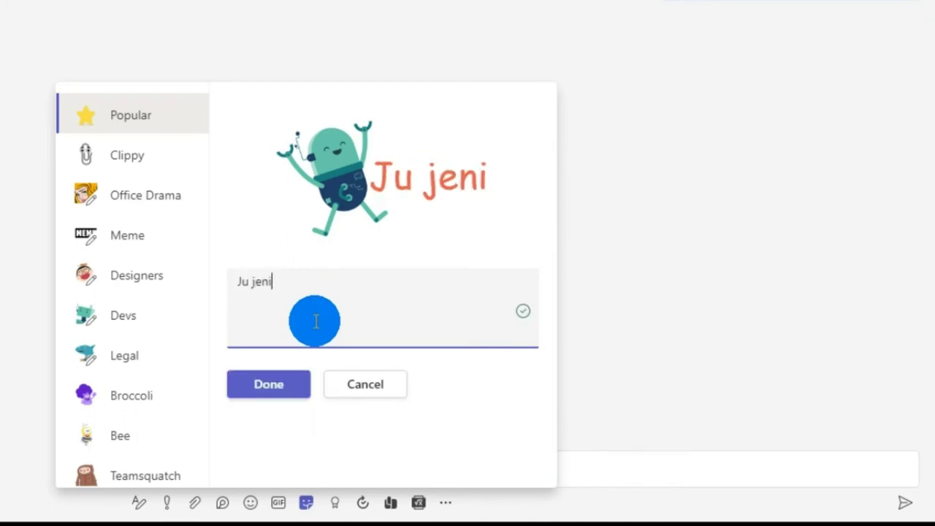
{"action": "type", "text": "a"}
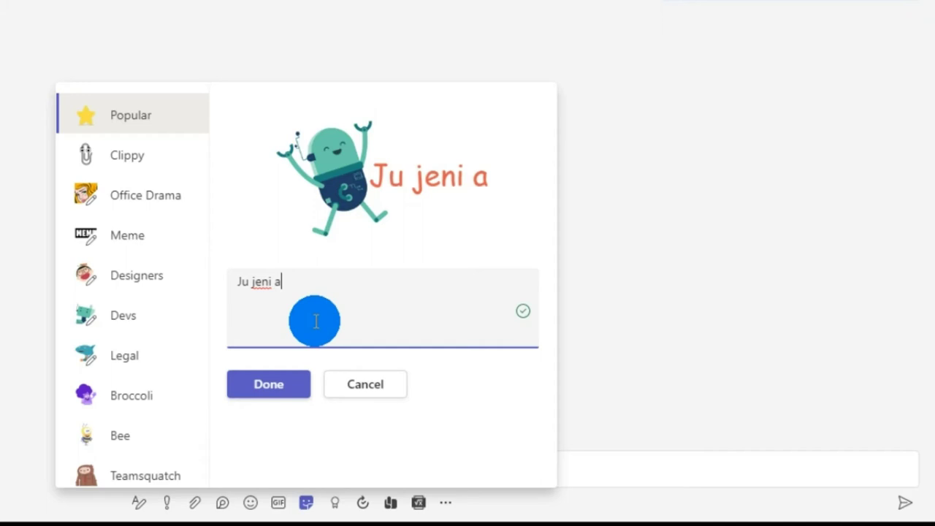
{"action": "type", "text": "provuar "}
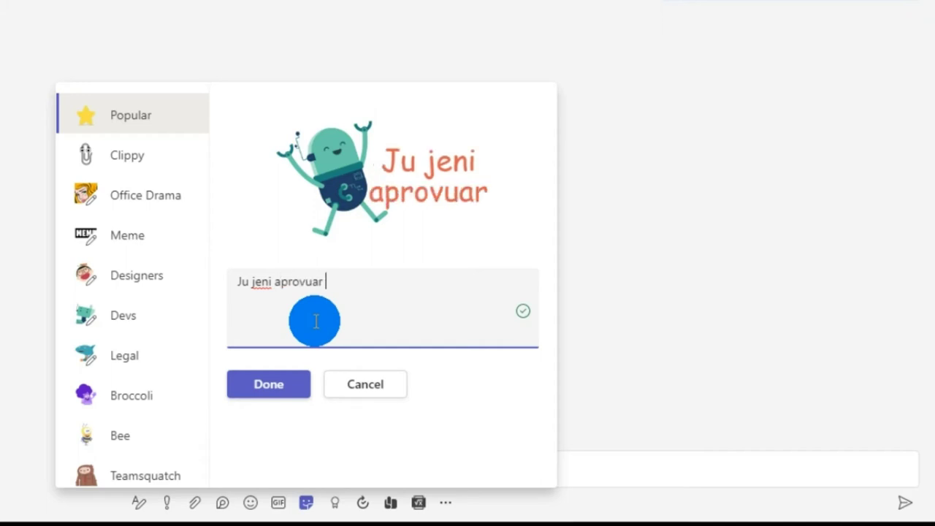
{"action": "type", "text": "si an"}
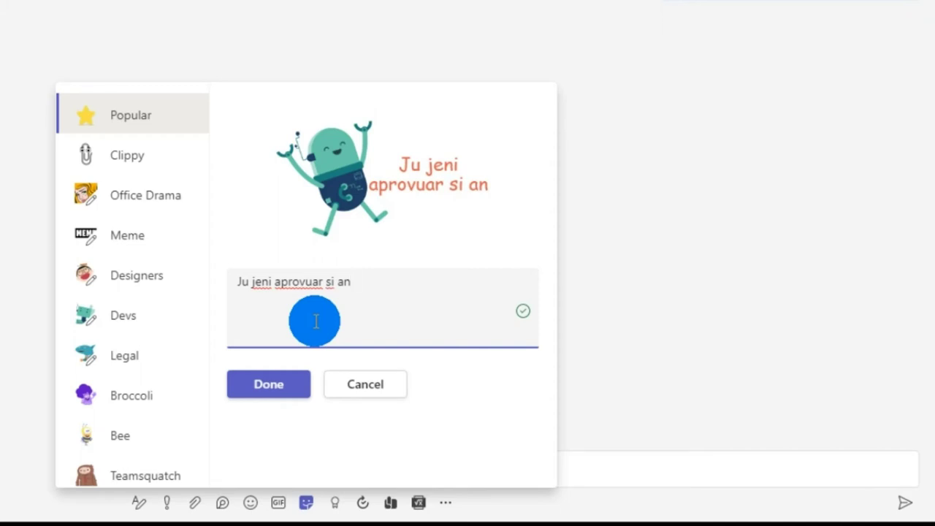
{"action": "type", "text": "etare "}
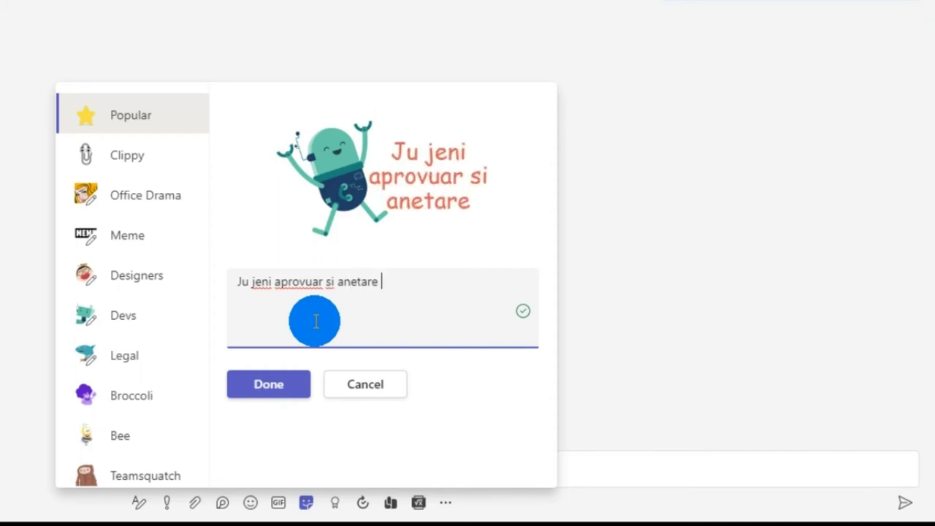
{"action": "type", "text": "te grip"}
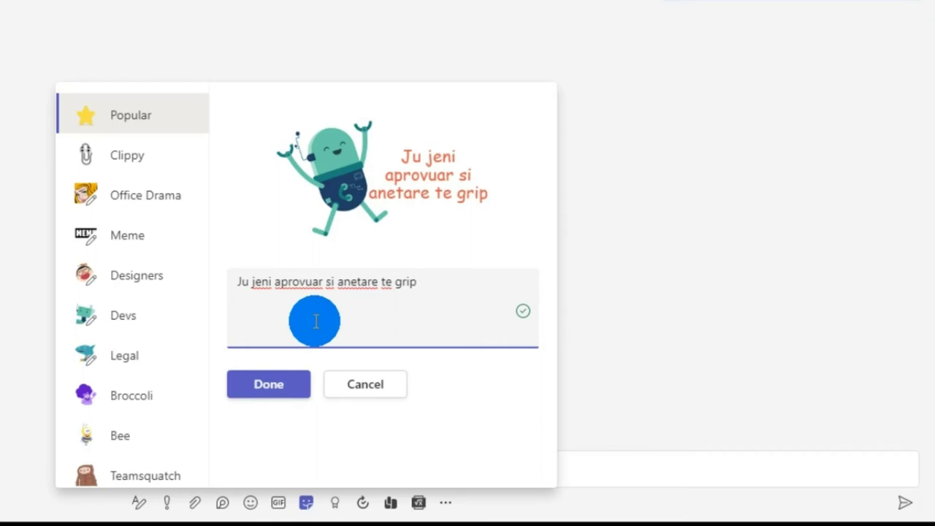
{"action": "key", "text": "BackSpace"}
{"action": "key", "text": "BackSpace"}
{"action": "key", "text": "BackSpace"}
{"action": "key", "text": "BackSpace"}
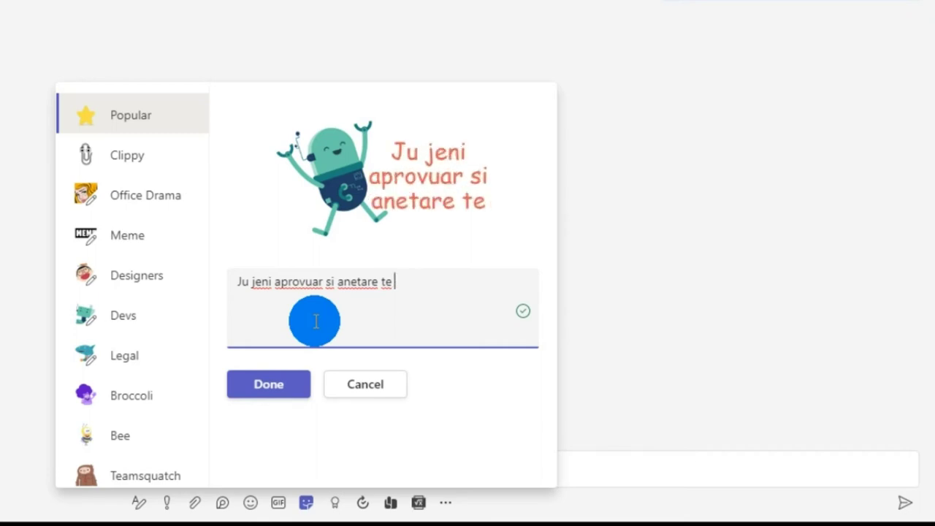
{"action": "type", "text": "GR_"}
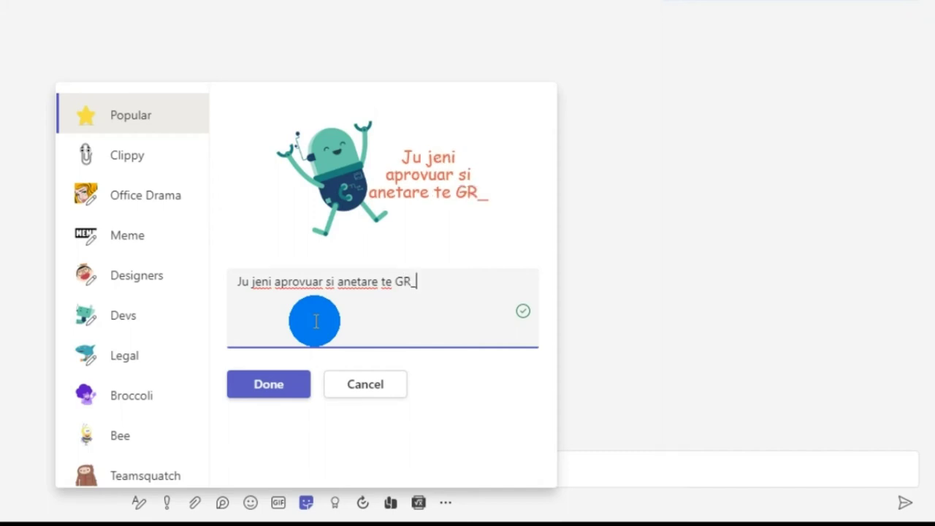
{"action": "type", "text": "A"}
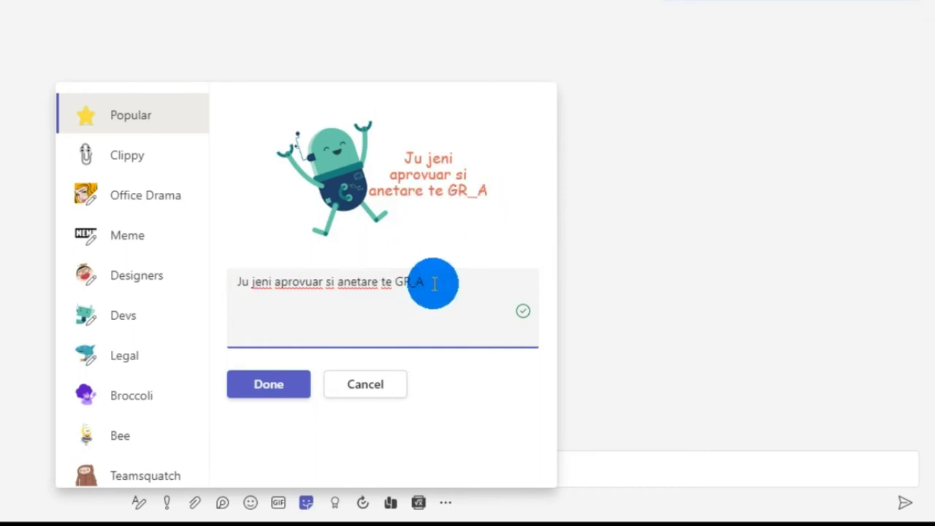
{"action": "type", "text": "!"}
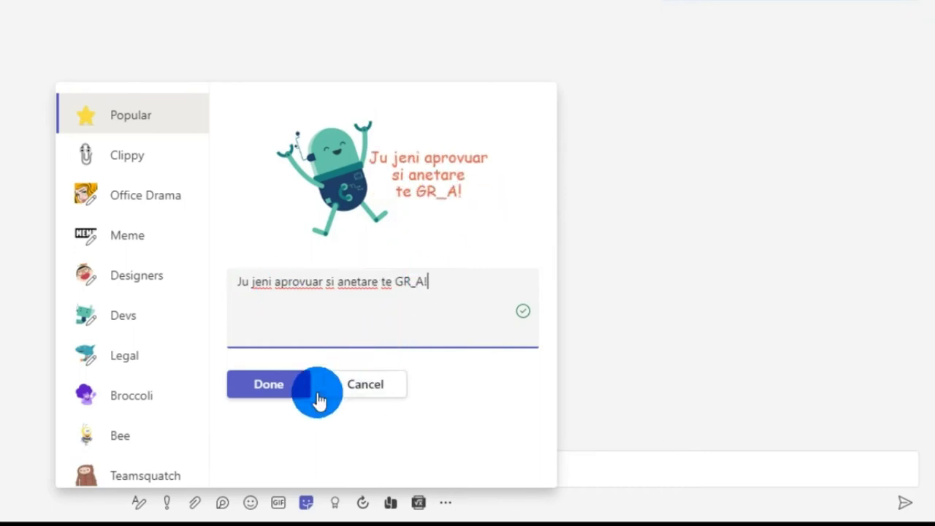
{"action": "left_click", "coordinate": [280, 388]}
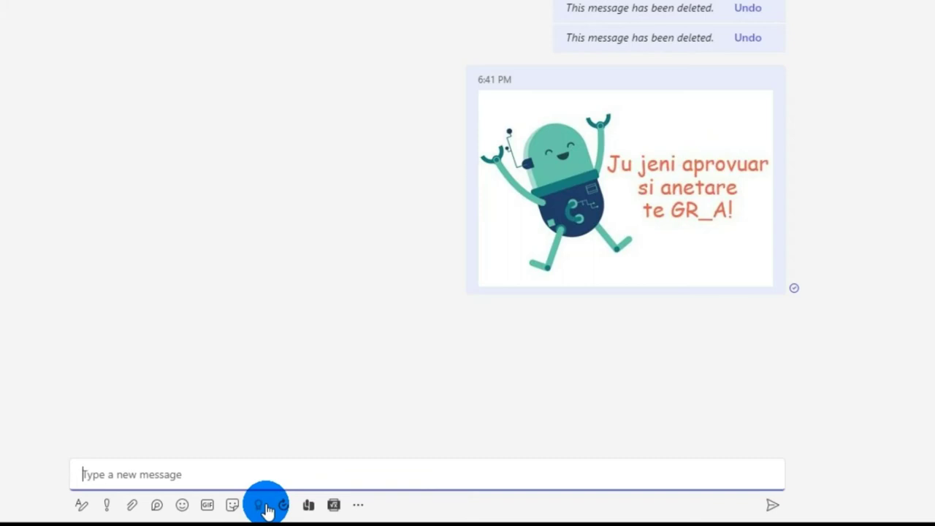
- Open the Praise badge picker from the compose toolbar
{"action": "left_click", "coordinate": [265, 506]}
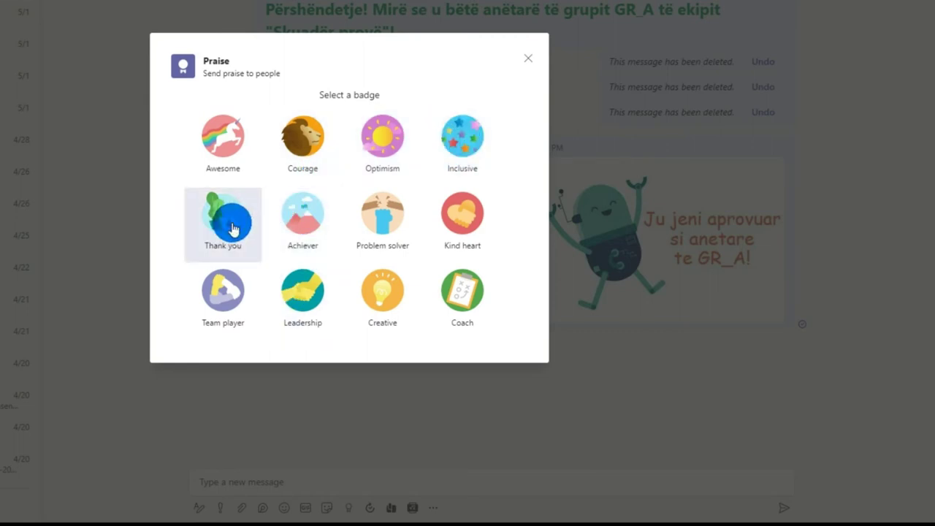
- Choose the Thank you badge, add the note 'Faleminderit', pick a recipient, and preview it
{"action": "left_click", "coordinate": [231, 227]}
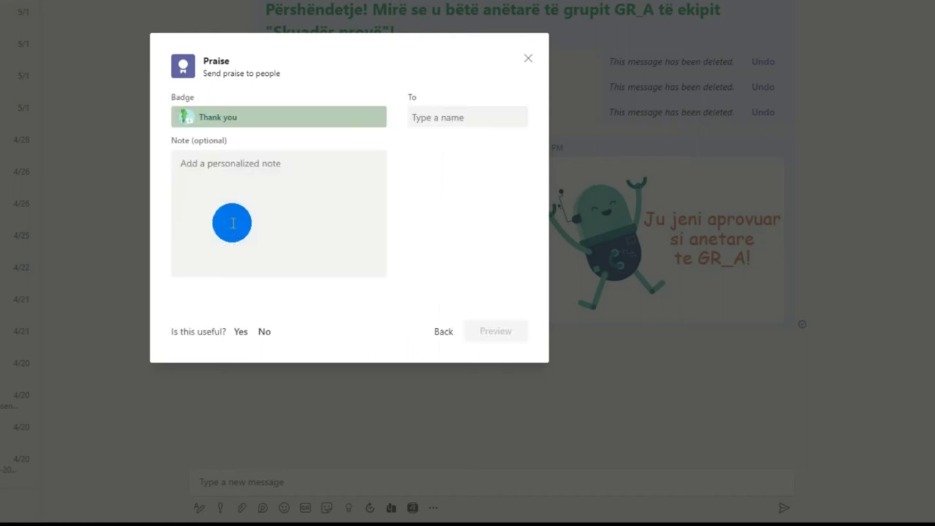
{"action": "left_click", "coordinate": [242, 163]}
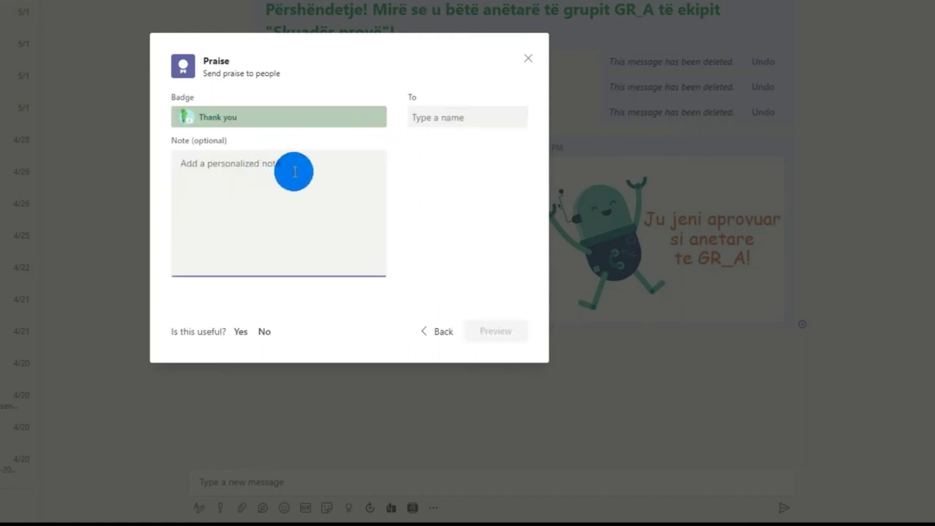
{"action": "type", "text": "F"}
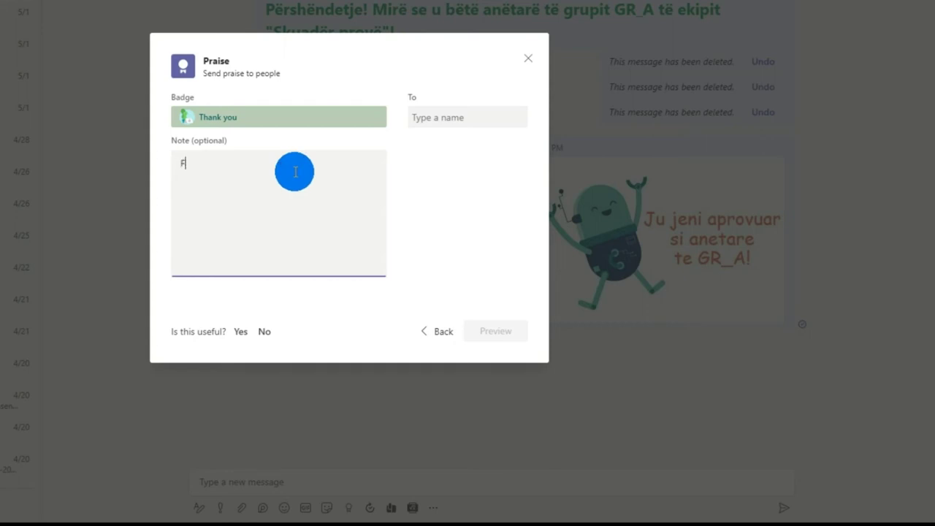
{"action": "type", "text": "aleminderit!"}
{"action": "left_click", "coordinate": [481, 125]}
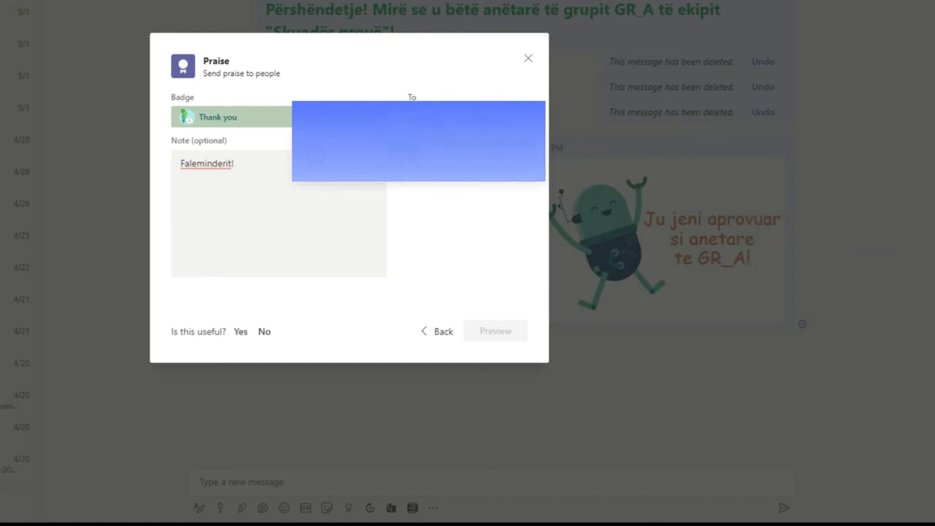
{"action": "left_click", "coordinate": [314, 155]}
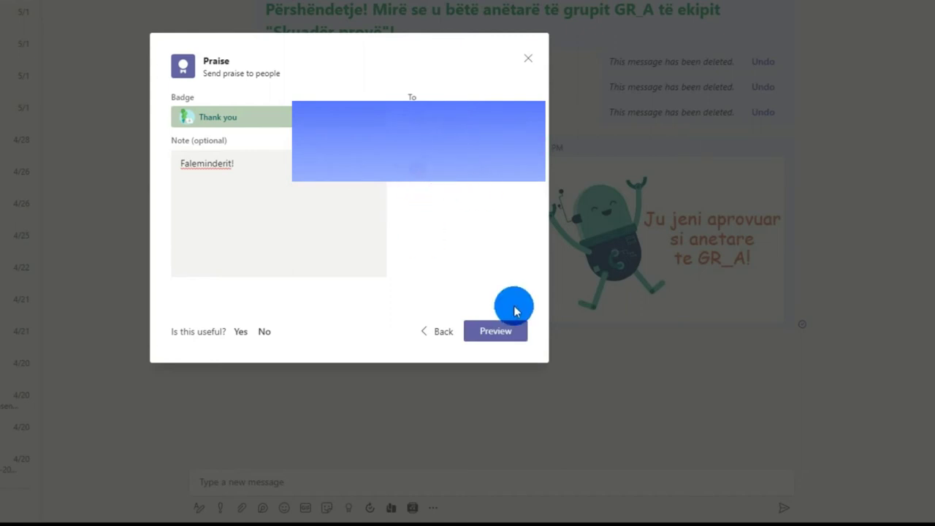
{"action": "left_click", "coordinate": [495, 333]}
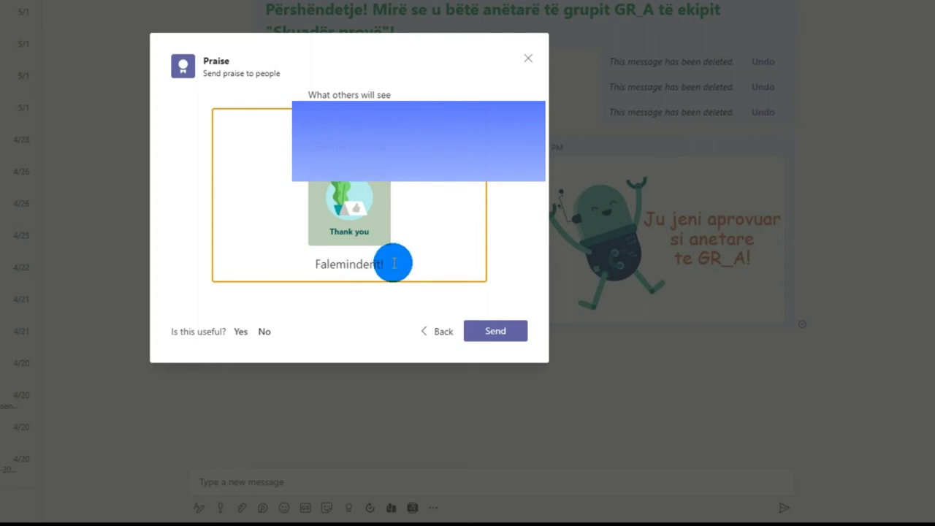
- Send the Thank you praise to the chat and return to the message box
{"action": "left_click", "coordinate": [495, 334]}
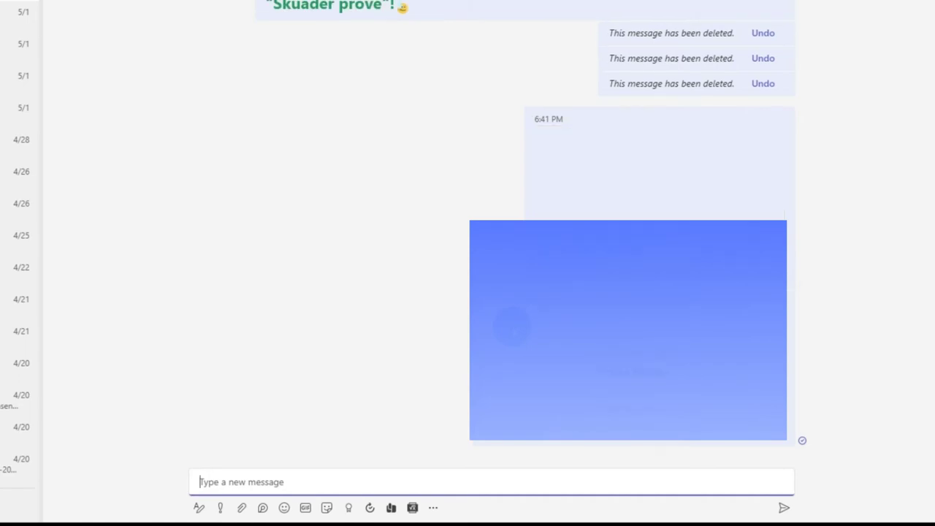
{"action": "left_click", "coordinate": [403, 296]}
{"action": "left_click", "coordinate": [293, 481]}
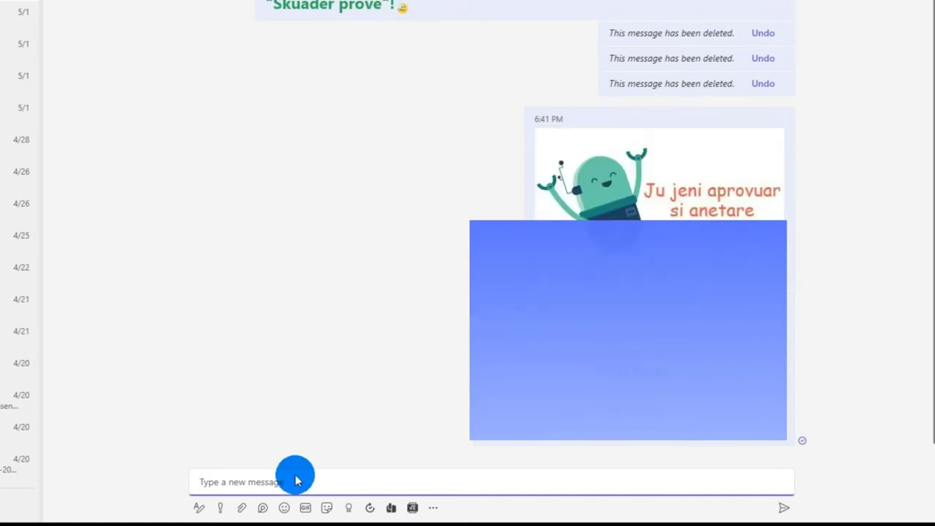
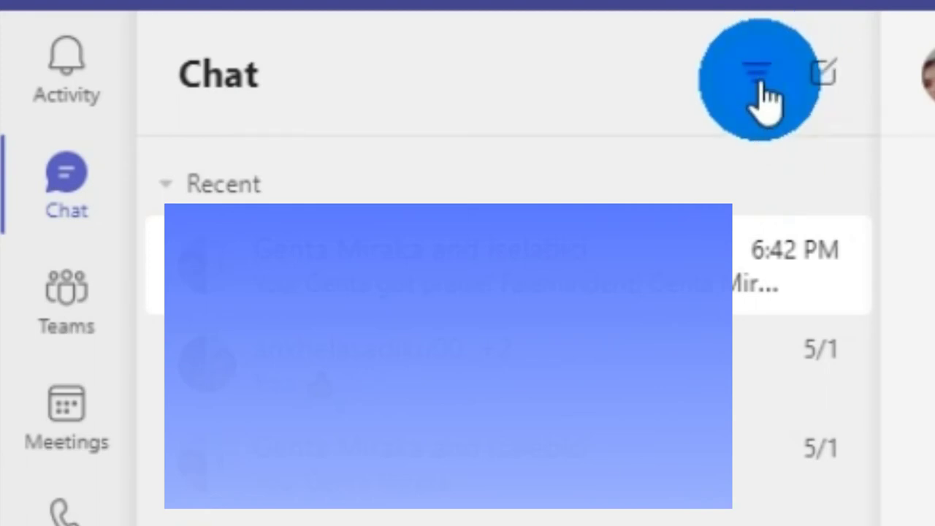
- Filter the chat list by the colleague's name and open the matching one-on-one chat
{"action": "left_click", "coordinate": [759, 76]}
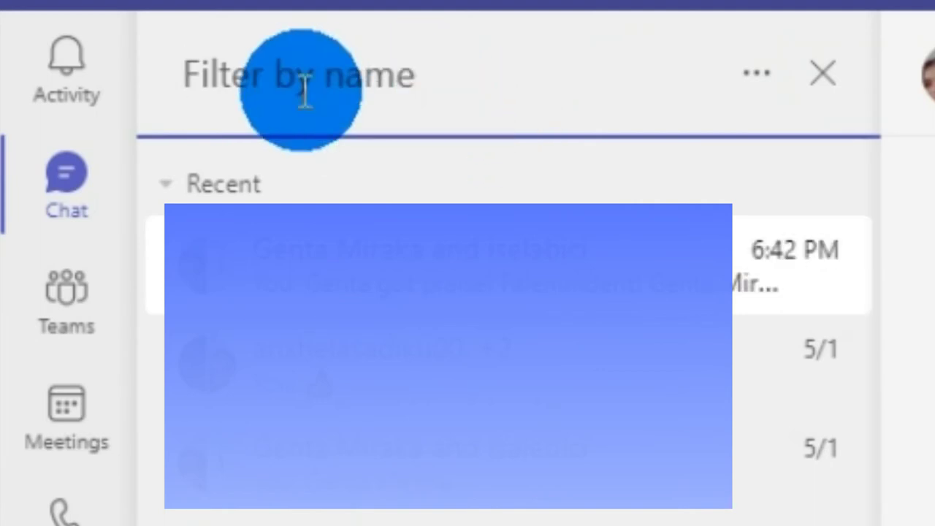
{"action": "type", "text": "anxg"}
{"action": "key", "text": "BackSpace"}
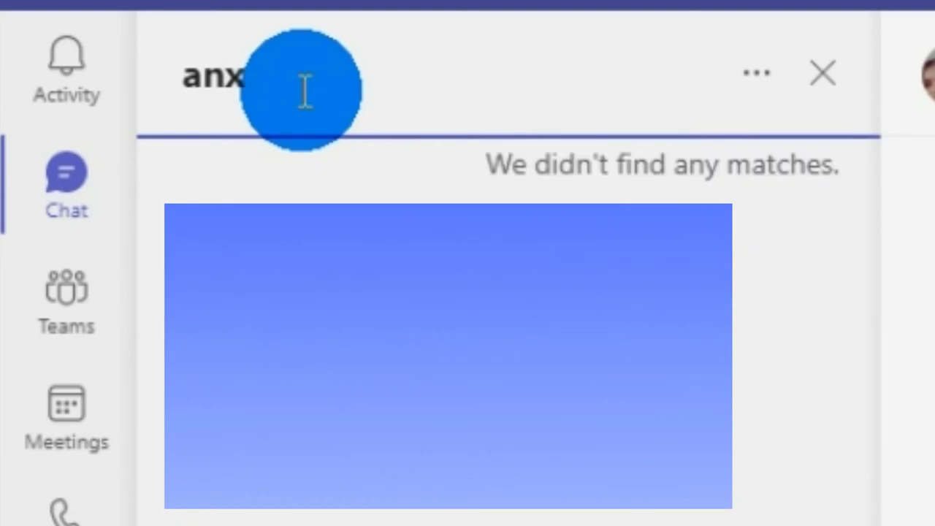
{"action": "type", "text": "hela"}
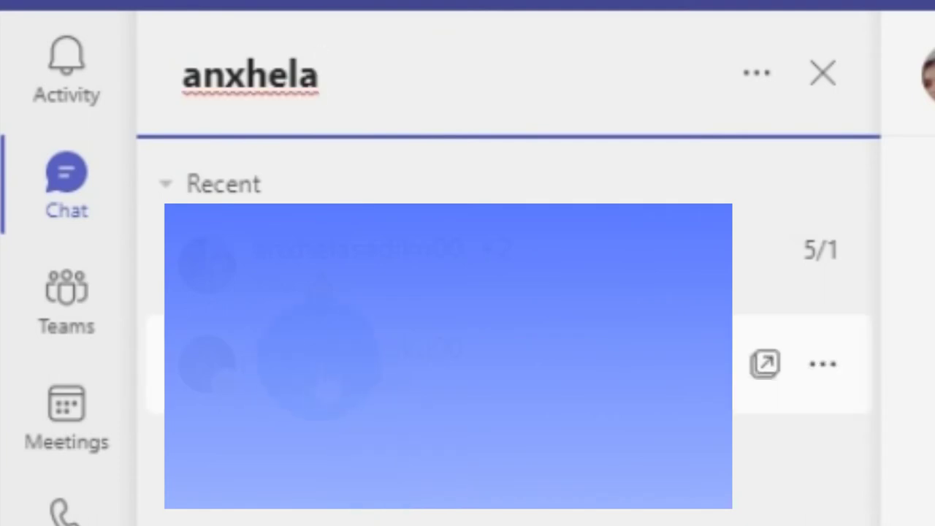
{"action": "key", "text": "Return"}
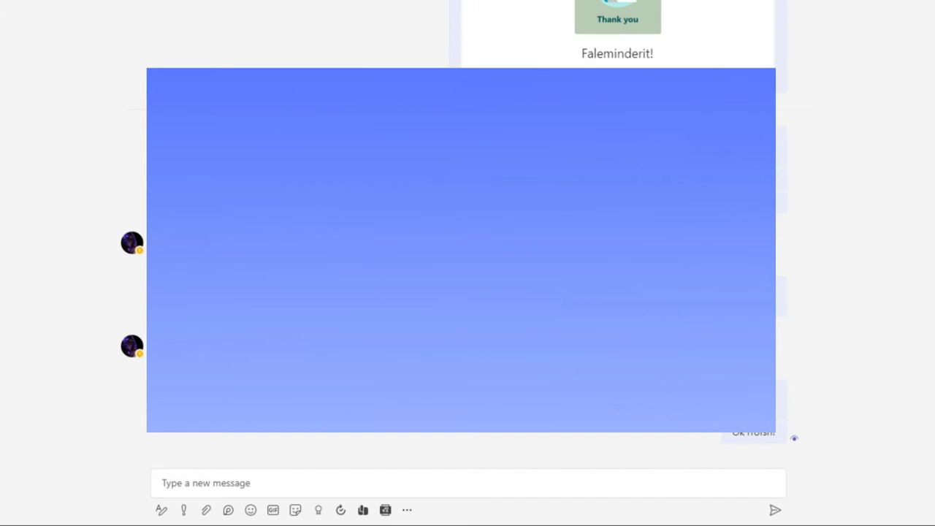
- Switch to Teams to show the team list and a General channel's welcome page
{"action": "left_click", "coordinate": [133, 118]}
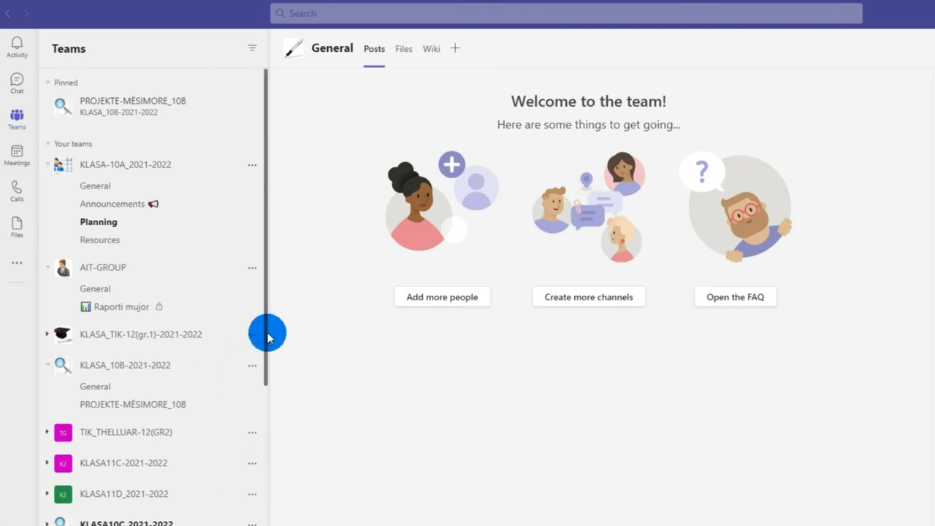
- From the Skuadër _ provë team's options menu, open the create-channel form
{"action": "scroll", "coordinate": [153, 293], "scroll_direction": "down", "scroll_amount": 4}
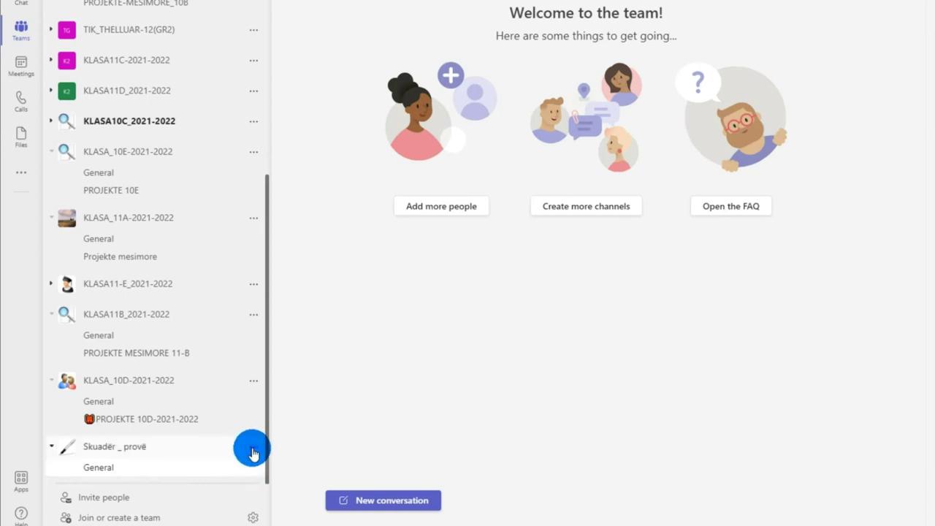
{"action": "left_click", "coordinate": [254, 448]}
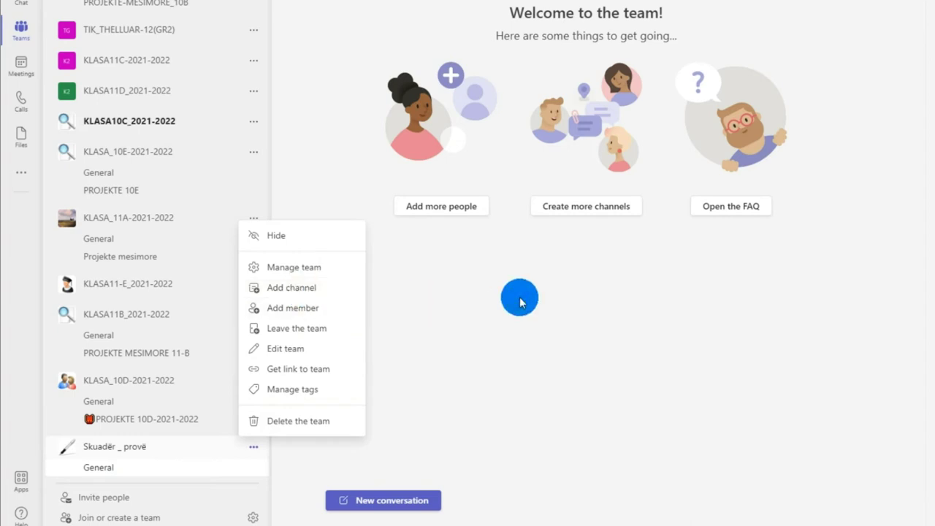
{"action": "left_click", "coordinate": [589, 207]}
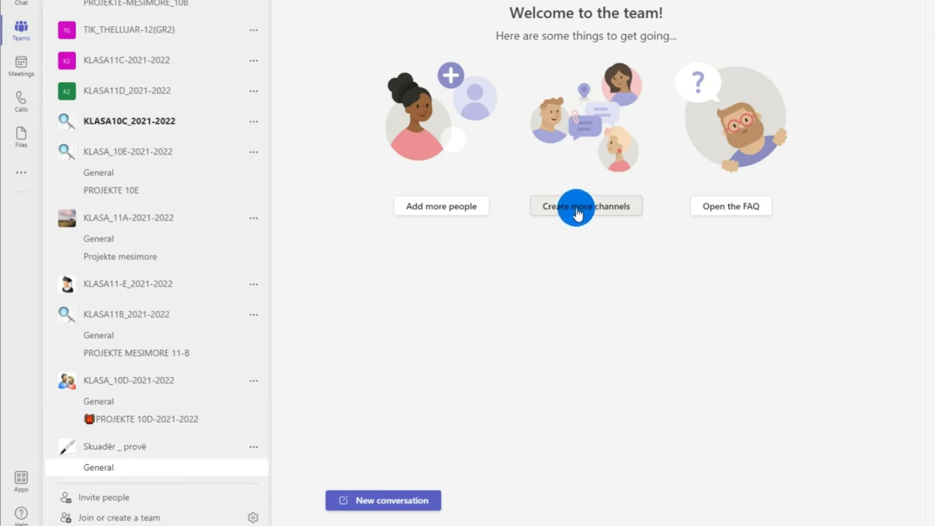
{"action": "left_click", "coordinate": [593, 210]}
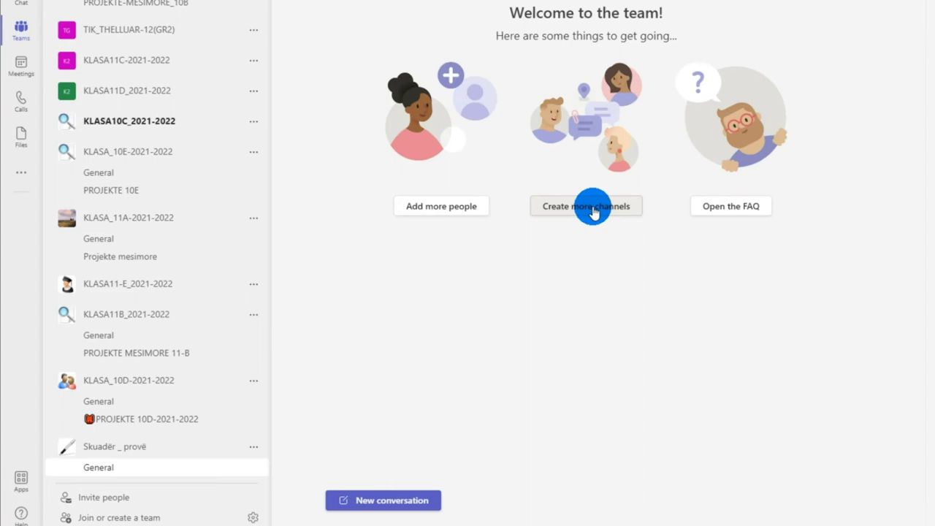
{"action": "left_click", "coordinate": [593, 207]}
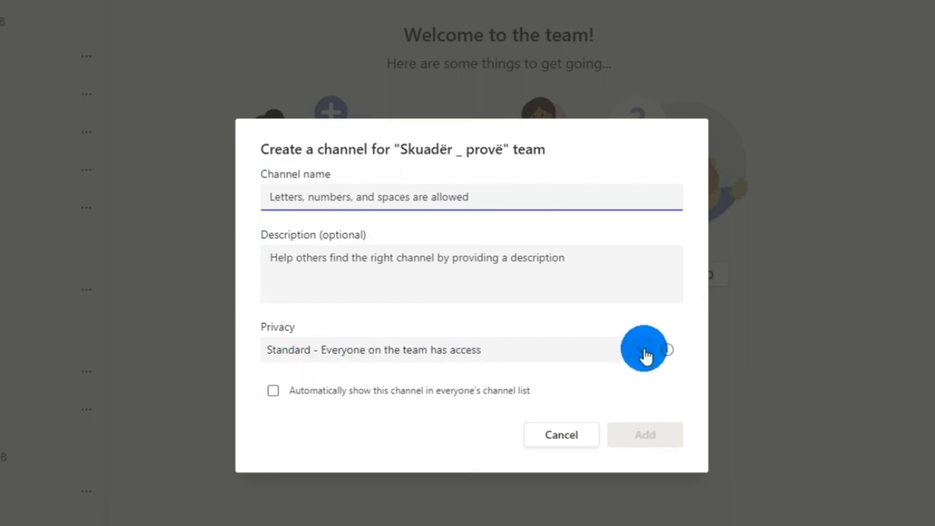
- Name the Standard, auto-shown channel 'Projekte shkollore_Sku_prove' with description 'Kanal i dedikuar për punë dhe projekte shkollore.'
{"action": "left_click", "coordinate": [646, 355]}
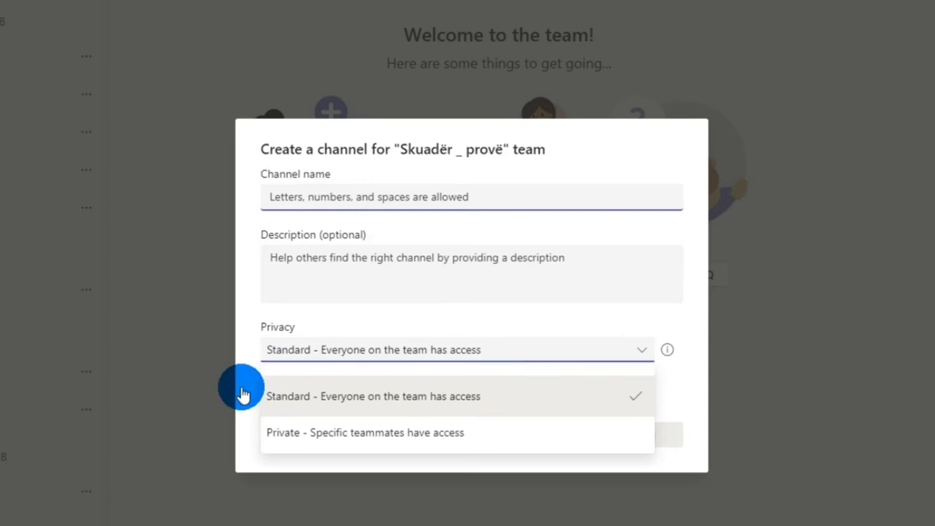
{"action": "left_click", "coordinate": [646, 355]}
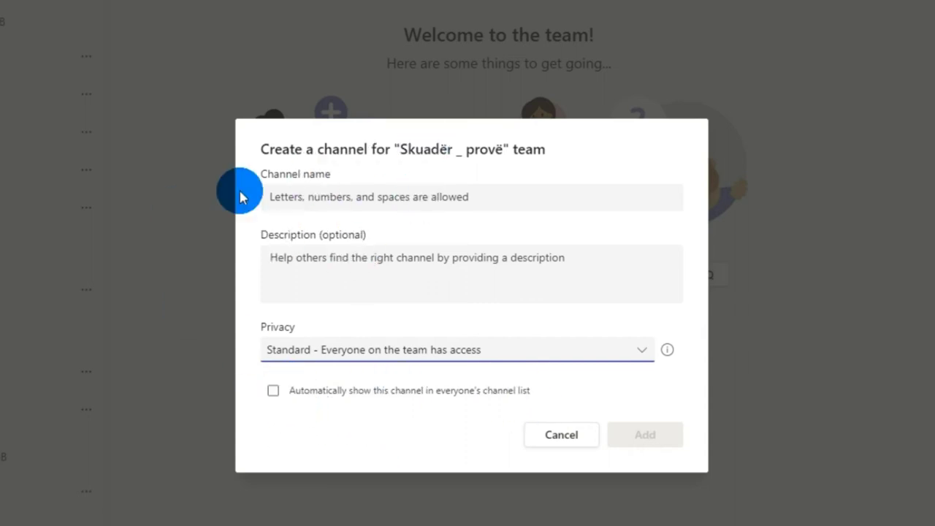
{"action": "left_click", "coordinate": [272, 393]}
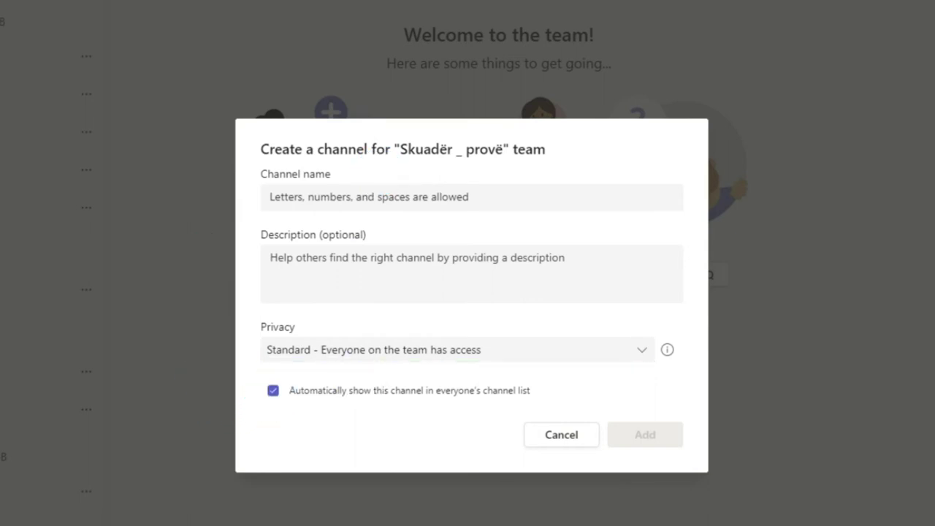
{"action": "type", "text": "Projekte shkollore_Sku_prove"}
{"action": "key", "text": "Tab"}
{"action": "type", "text": "Kanal i dedikuar për punë dhe projekte  shkollore."}
{"action": "left_click", "coordinate": [64, 442]}
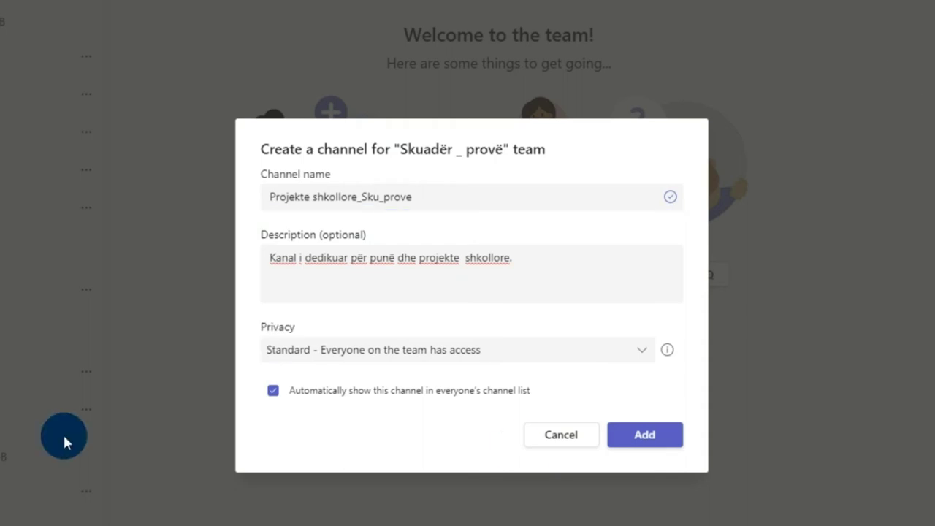
{"action": "left_click", "coordinate": [271, 197]}
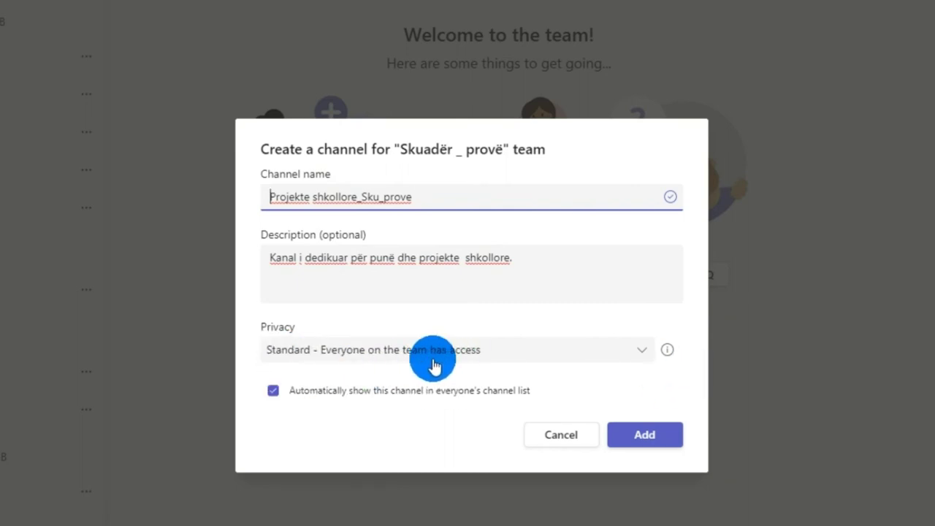
{"action": "left_click", "coordinate": [643, 358]}
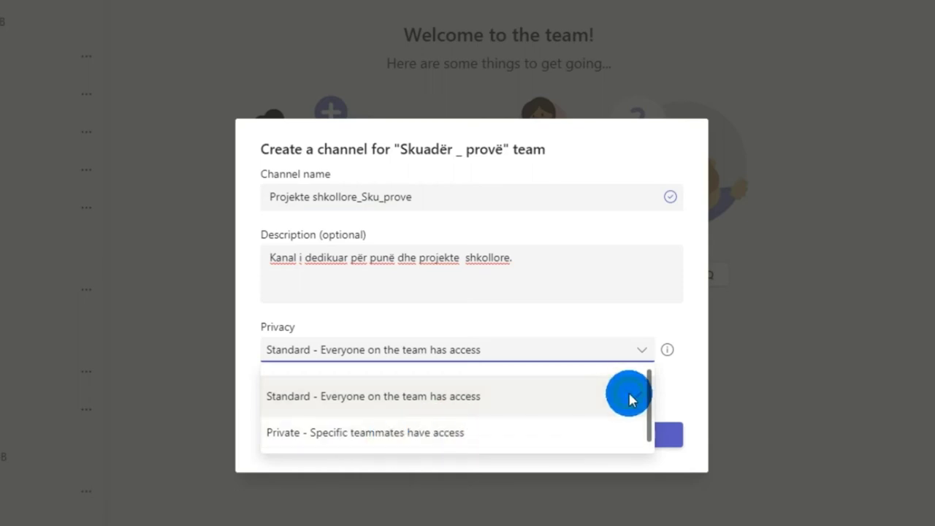
{"action": "left_click", "coordinate": [642, 356]}
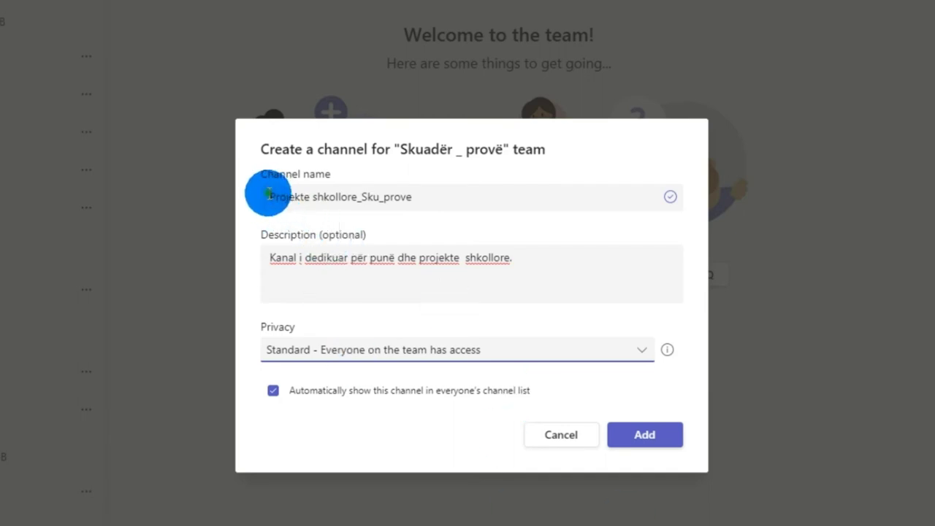
{"action": "left_click", "coordinate": [272, 194]}
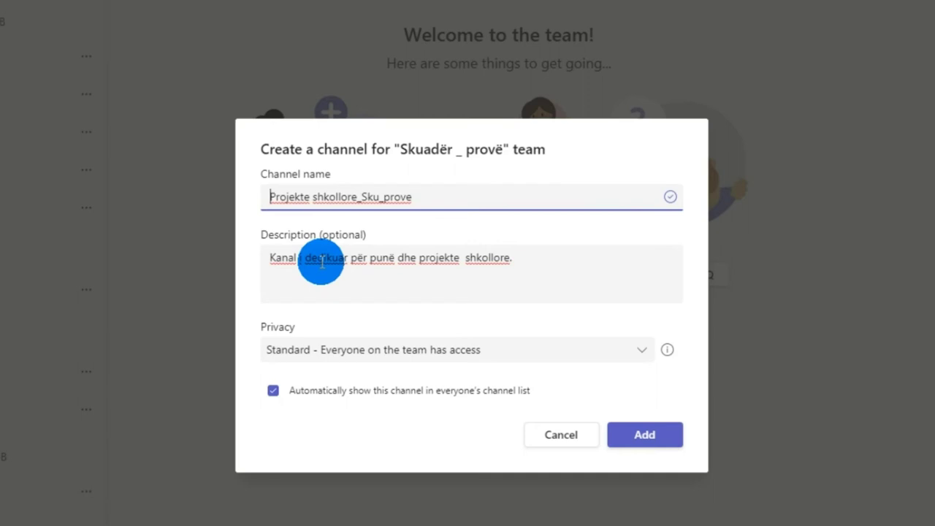
- Insert the school building emoji at the start of the channel name
{"action": "key", "text": "super+period"}
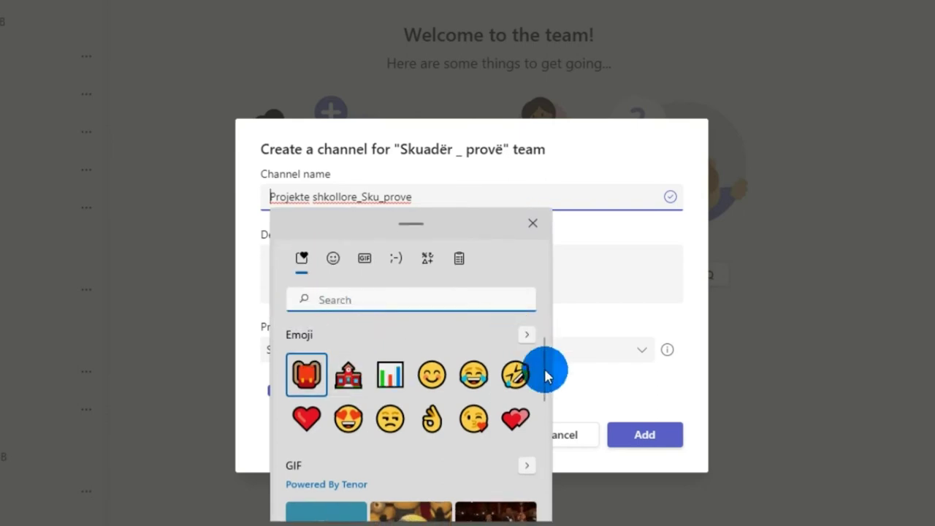
{"action": "left_click", "coordinate": [353, 379]}
{"action": "left_click", "coordinate": [351, 379]}
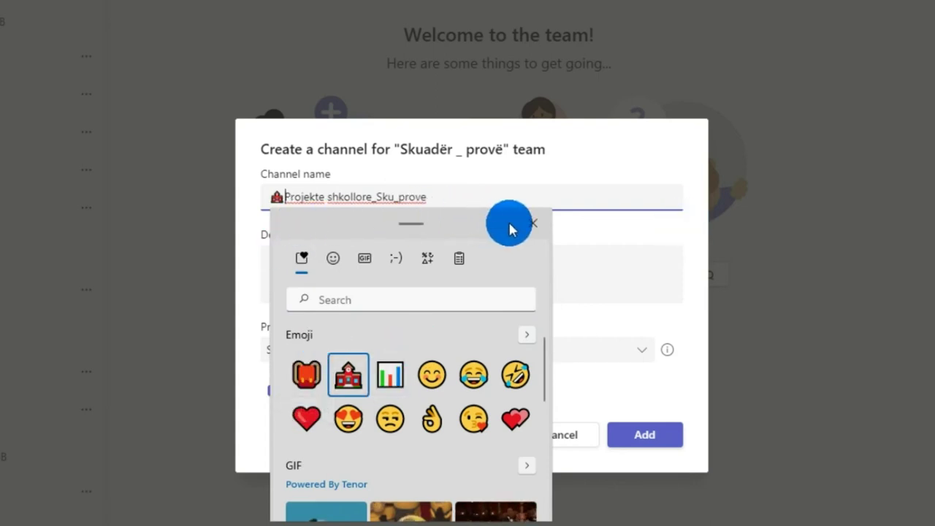
{"action": "left_click", "coordinate": [537, 227]}
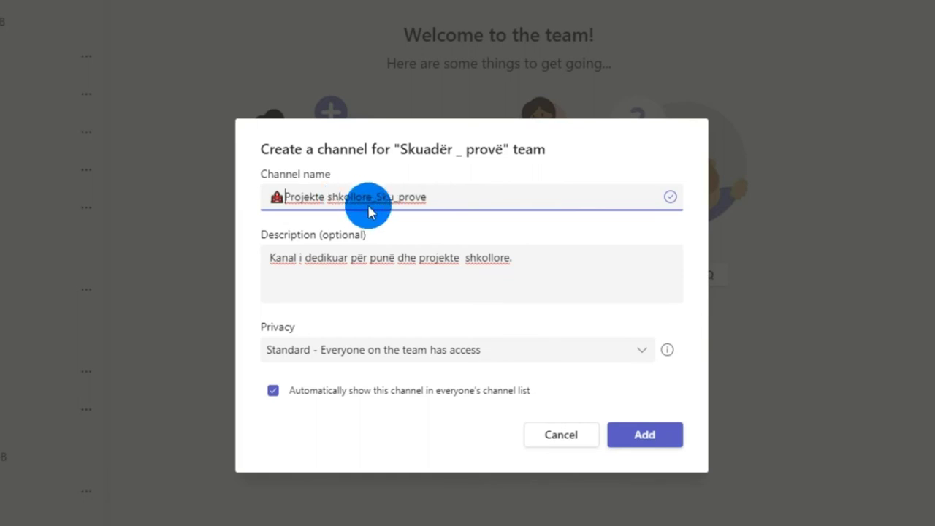
- Correct the name to 'Projekte shkollore_Skuader_prove' and add the channel
{"action": "left_click", "coordinate": [395, 199]}
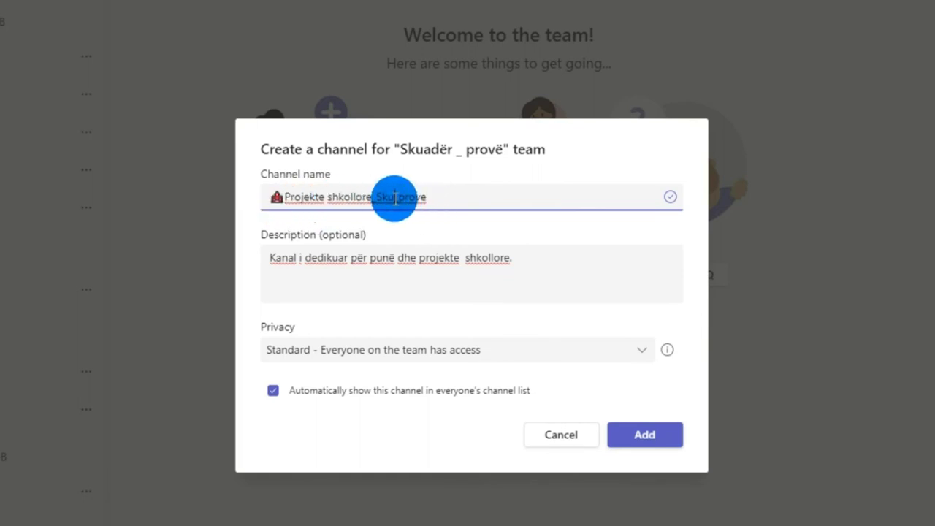
{"action": "type", "text": "a"}
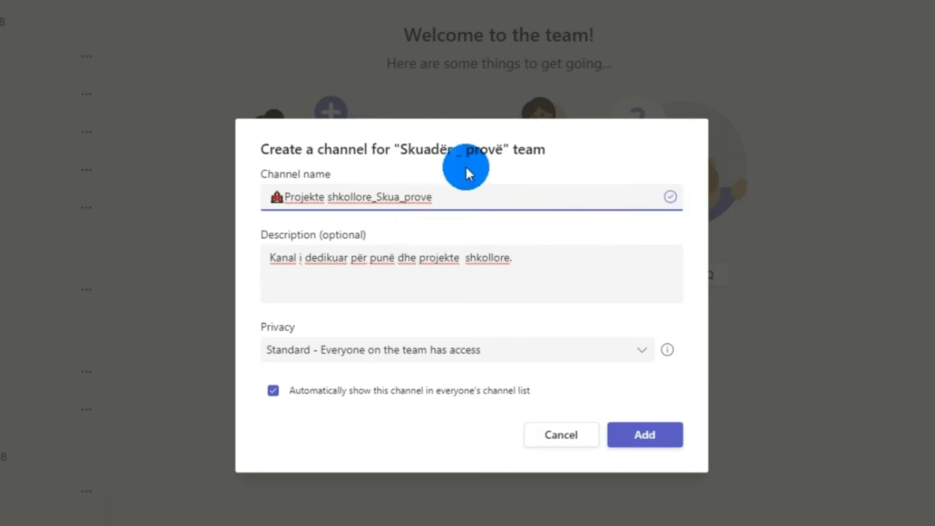
{"action": "left_click", "coordinate": [400, 196]}
{"action": "type", "text": "_"}
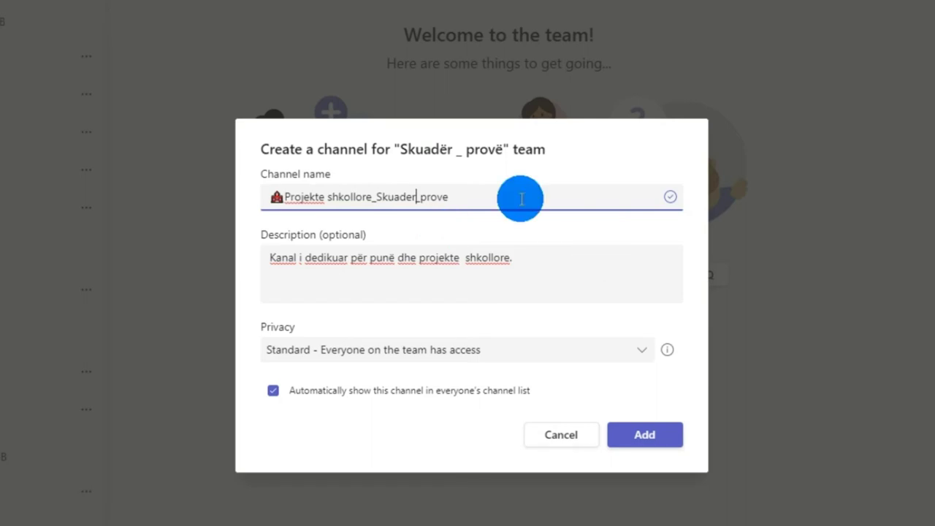
{"action": "left_click", "coordinate": [466, 199]}
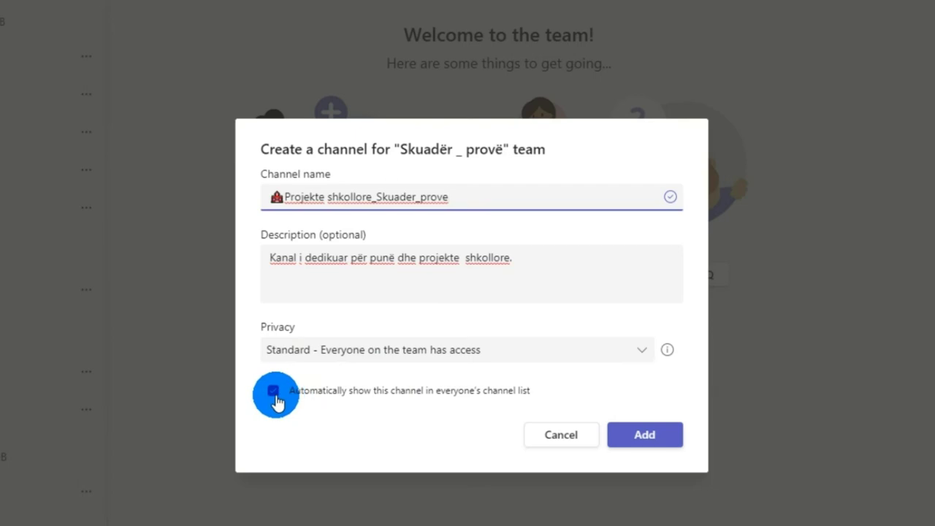
{"action": "left_click", "coordinate": [654, 438]}
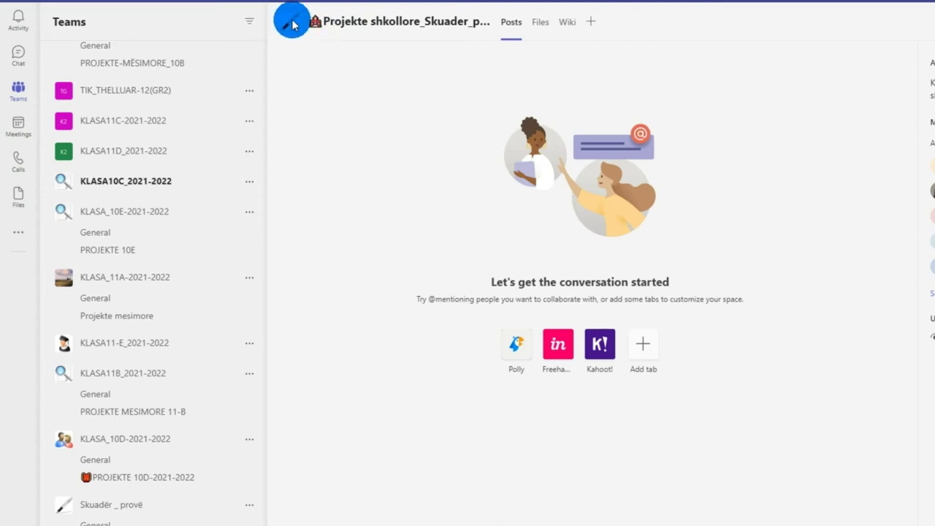
- Wait for the new school-emoji channel to open on its empty conversation page
{"action": "mouse_move", "coordinate": [316, 28]}
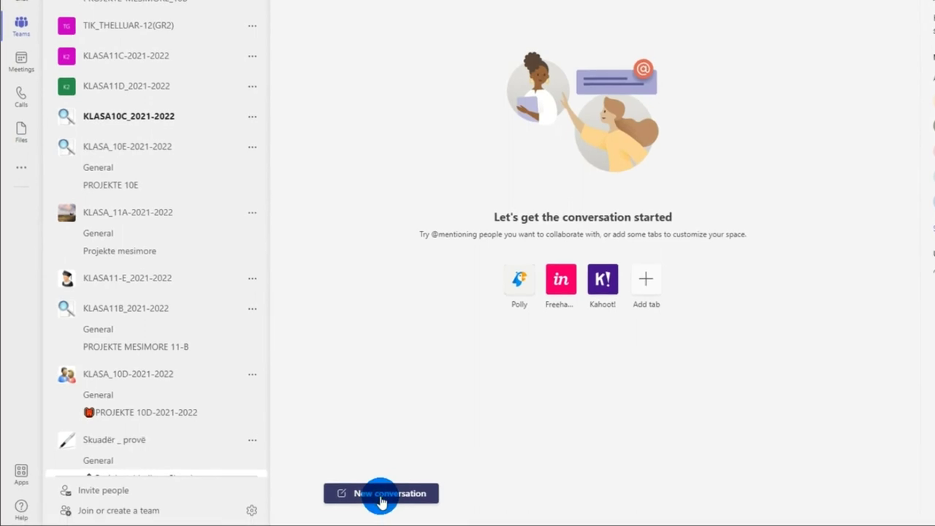
- Start a new conversation in the channel with the compose box focused
{"action": "left_click", "coordinate": [380, 501]}
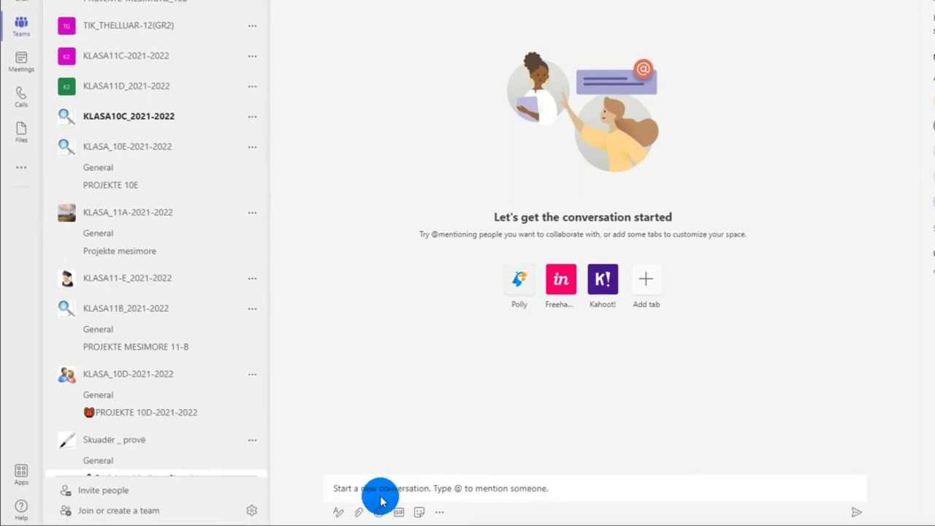
{"action": "left_click", "coordinate": [418, 490]}
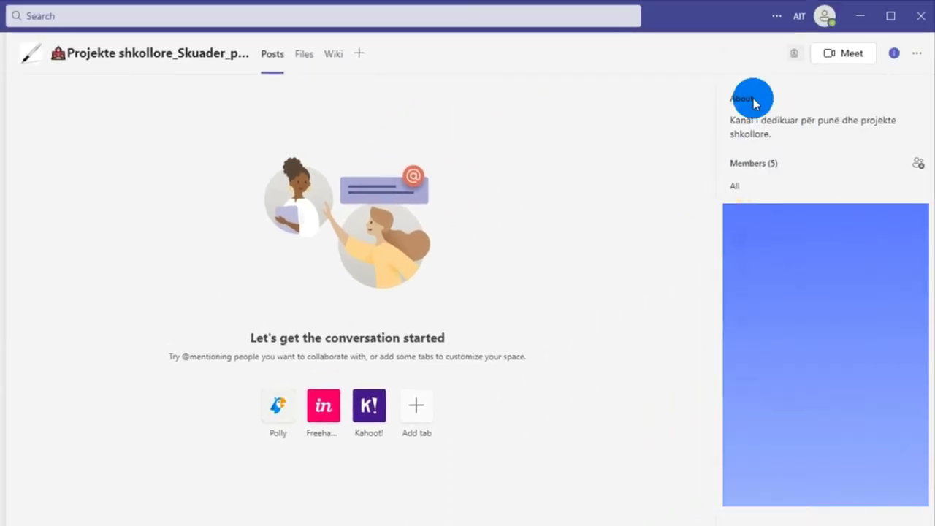
- Toggle the channel info panel and browse the channel options menu, leaving info hidden
{"action": "left_click", "coordinate": [895, 55]}
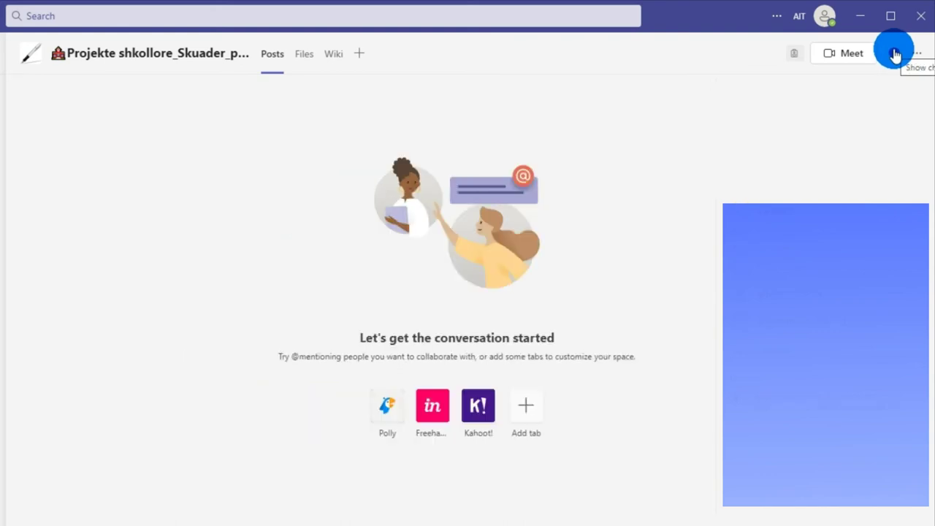
{"action": "left_click", "coordinate": [895, 55]}
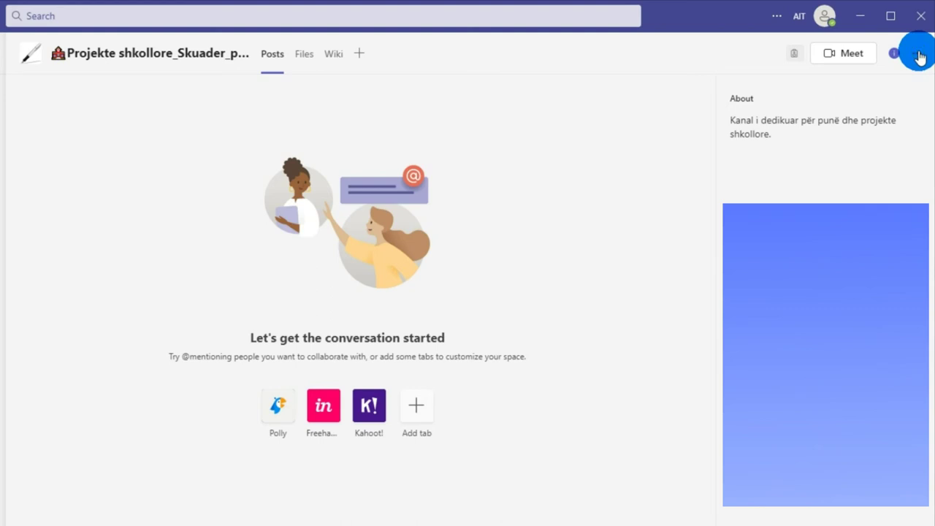
{"action": "left_click", "coordinate": [917, 54]}
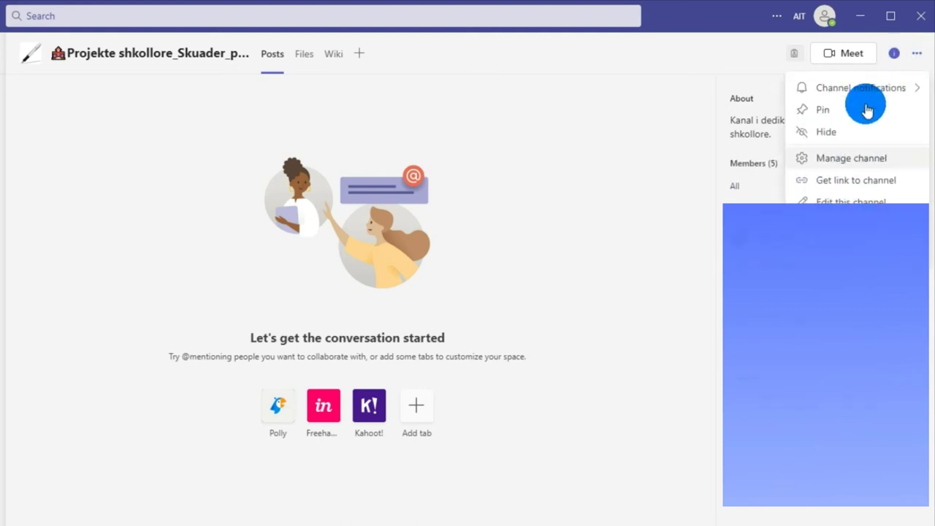
{"action": "left_click", "coordinate": [916, 59]}
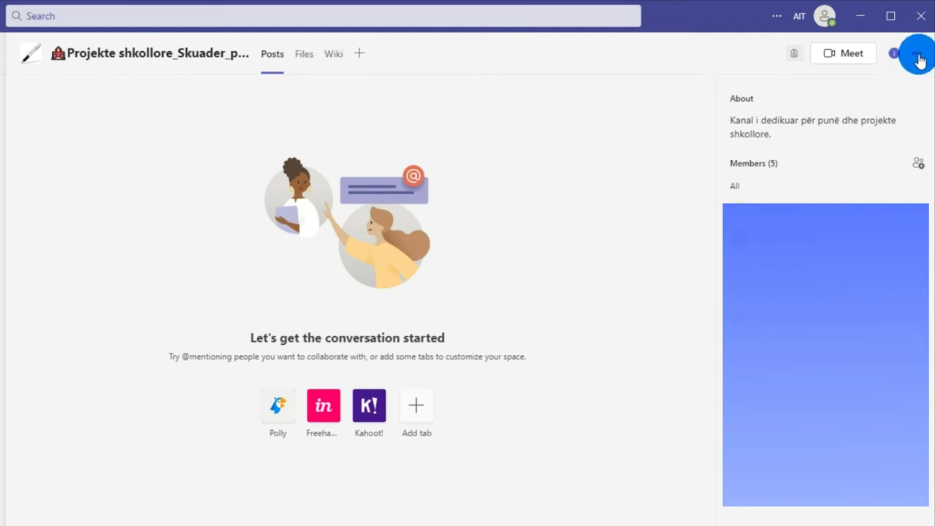
{"action": "left_click", "coordinate": [918, 59]}
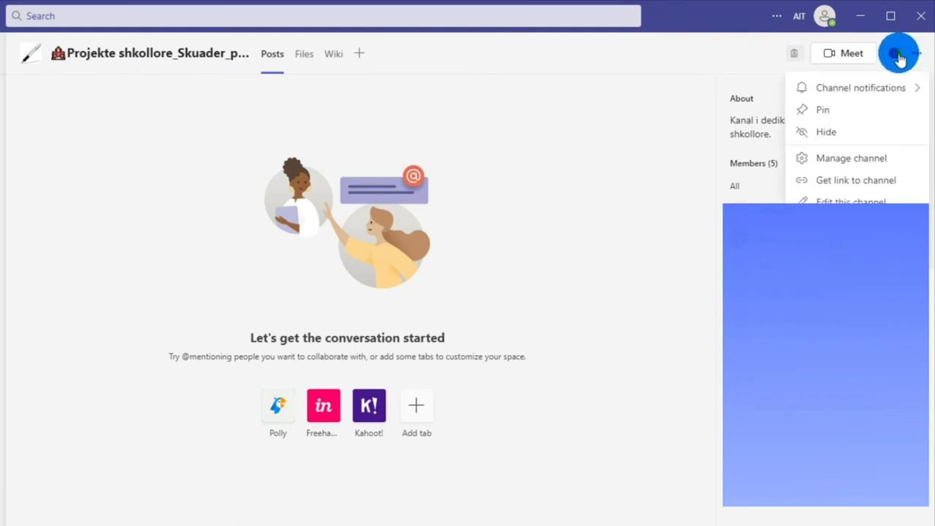
{"action": "left_click", "coordinate": [897, 56]}
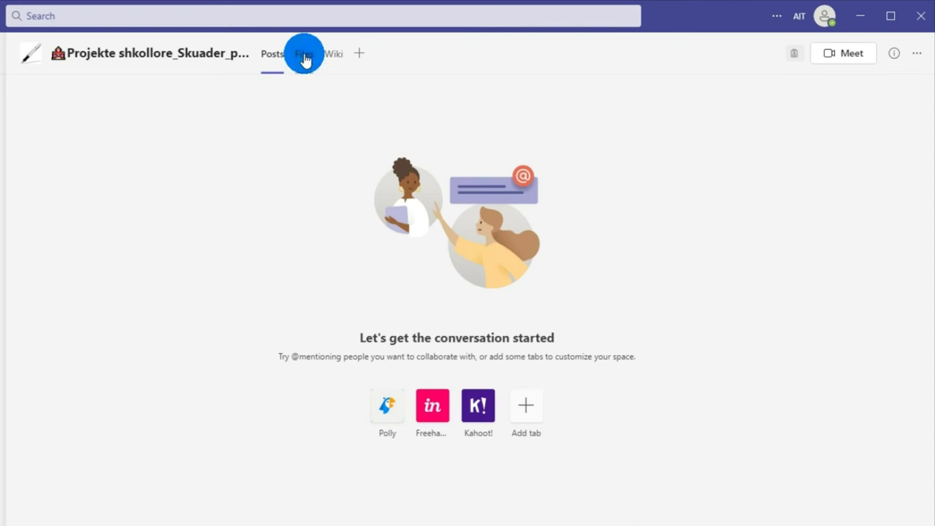
- Show the channel's Files tab and its empty document library
{"action": "left_click", "coordinate": [304, 55]}
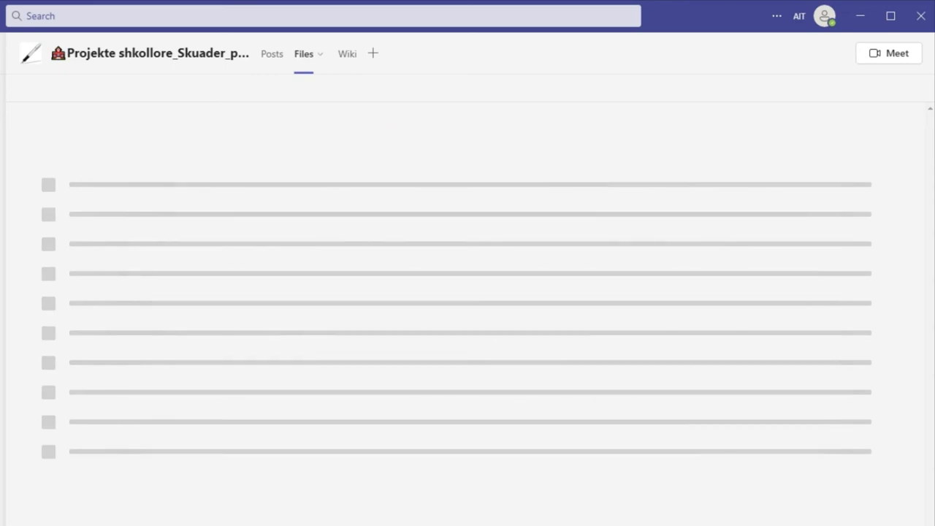
{"action": "left_click", "coordinate": [513, 270]}
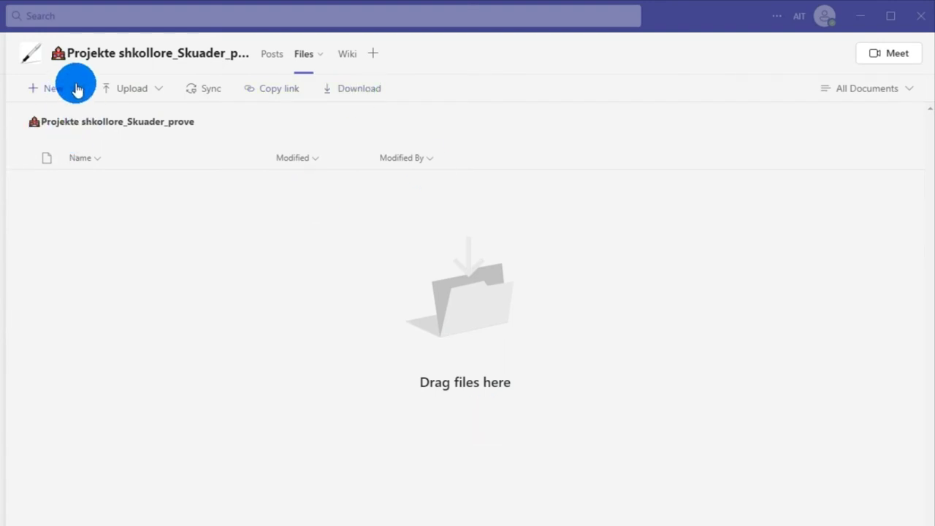
- Add a new 'PROJEKTE PERSONALE' folder via New > Folder and open it
{"action": "left_click", "coordinate": [78, 89]}
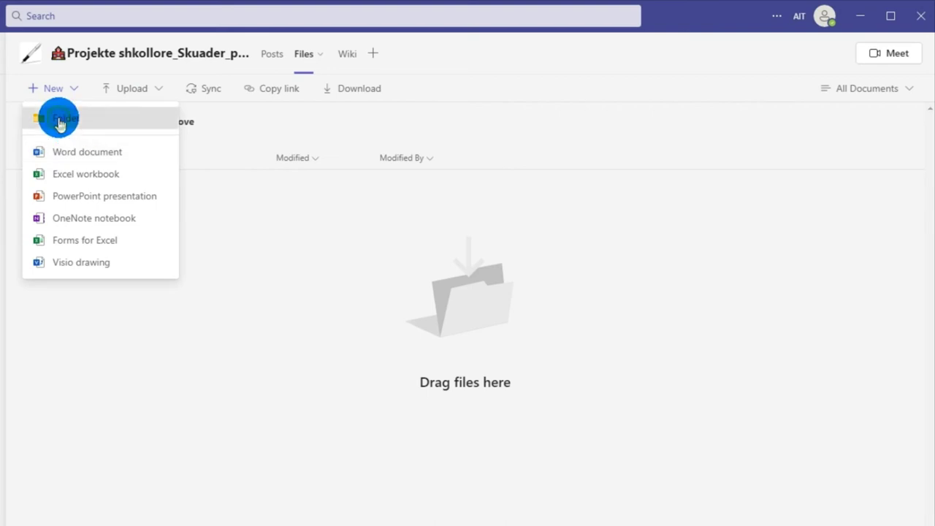
{"action": "left_click", "coordinate": [60, 119]}
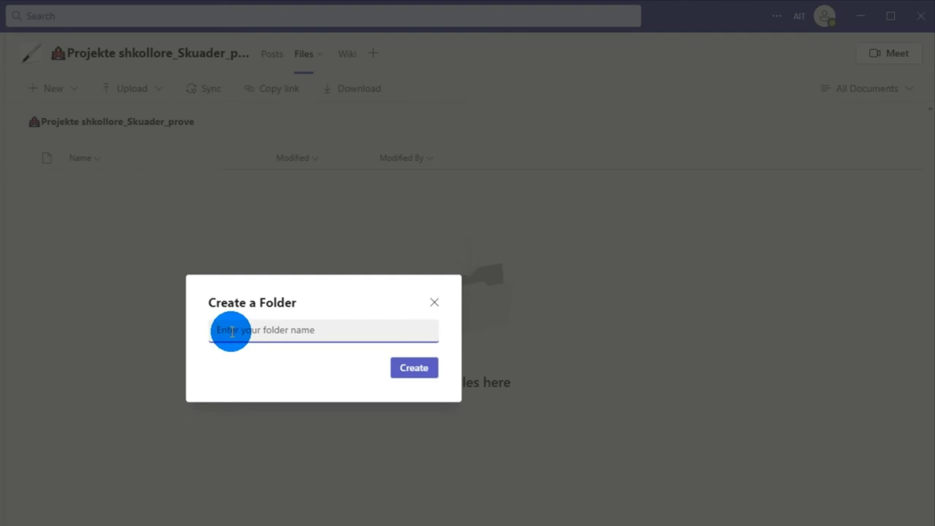
{"action": "type", "text": "pro"}
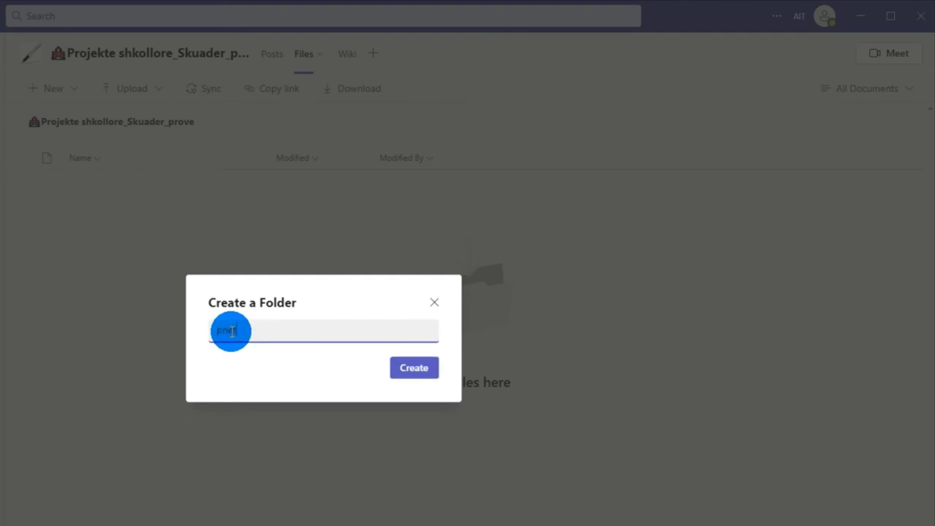
{"action": "key", "text": "BackSpace"}
{"action": "key", "text": "BackSpace"}
{"action": "key", "text": "BackSpace"}
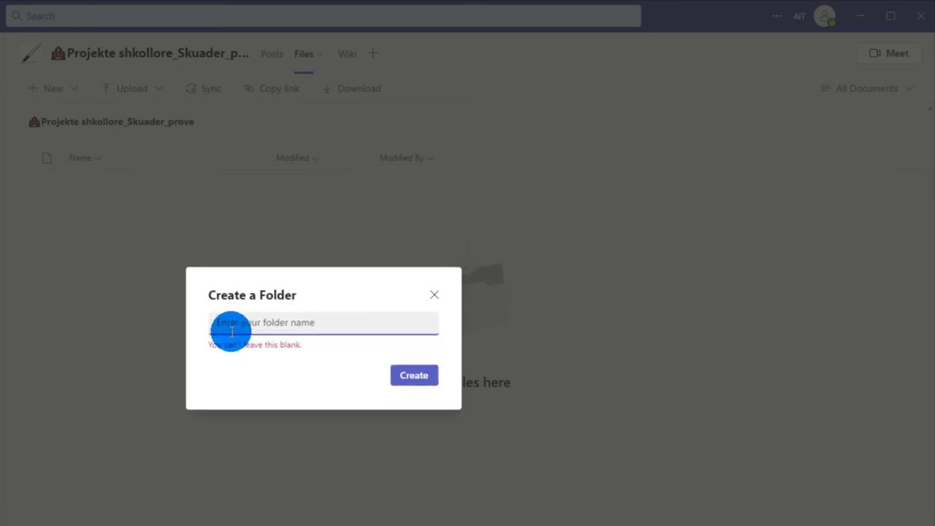
{"action": "type", "text": "PROJEKT"}
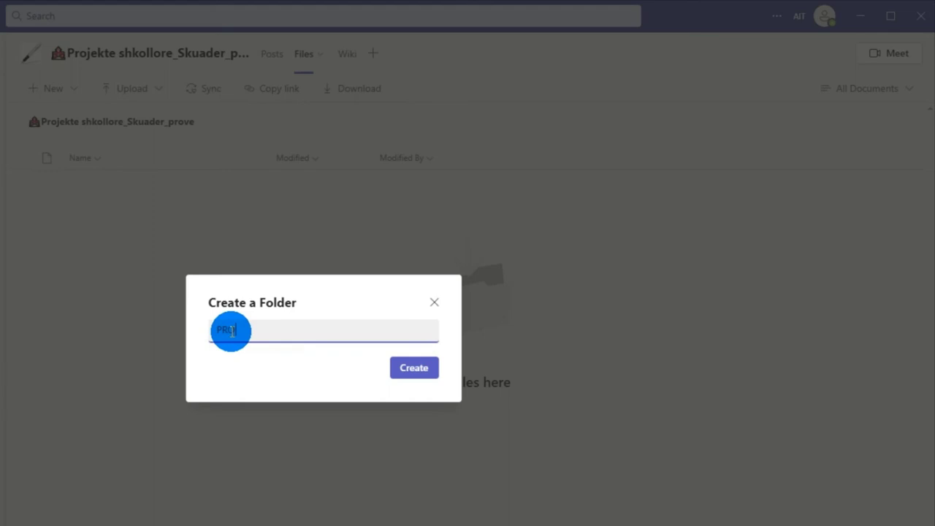
{"action": "type", "text": "E PERSONALE"}
{"action": "left_click", "coordinate": [409, 371]}
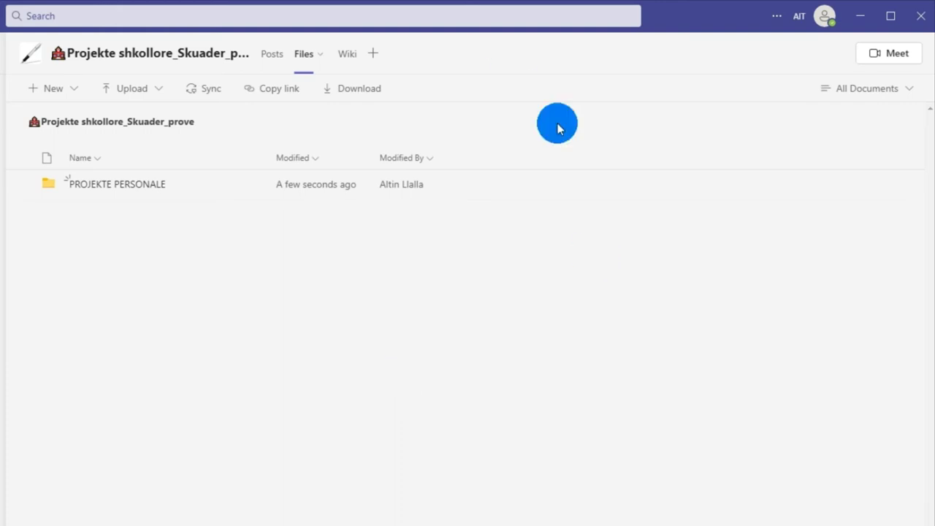
{"action": "left_click", "coordinate": [126, 190]}
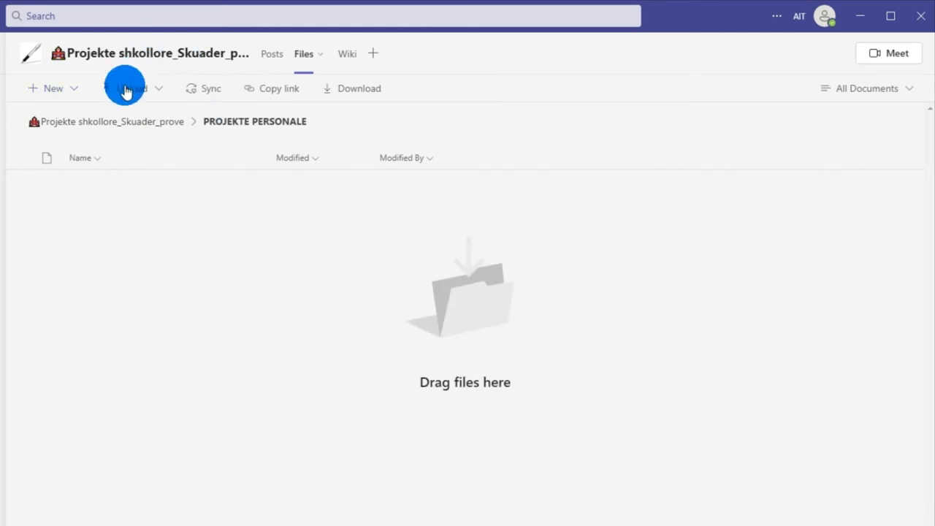
- Glance at the Upload options, then show the New menu of file types in PROJEKTE PERSONALE
{"action": "left_click", "coordinate": [158, 94]}
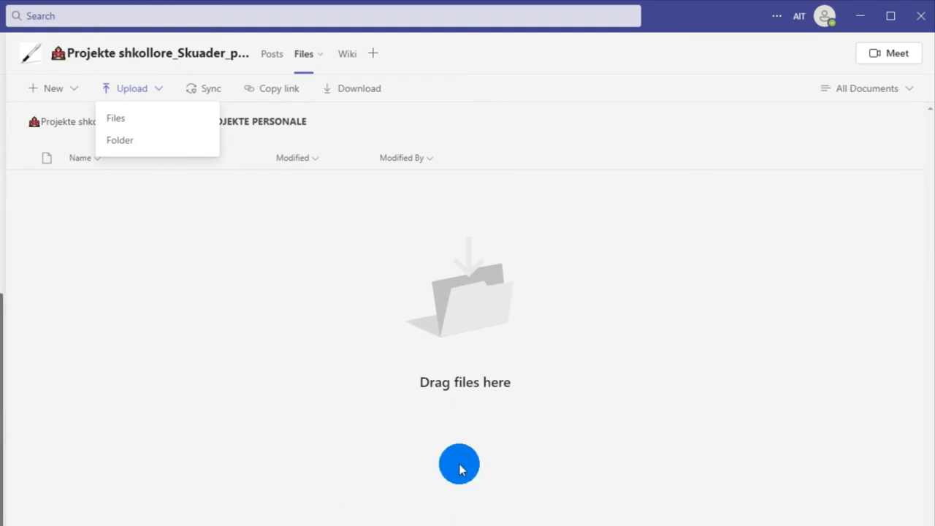
{"action": "left_click", "coordinate": [158, 96]}
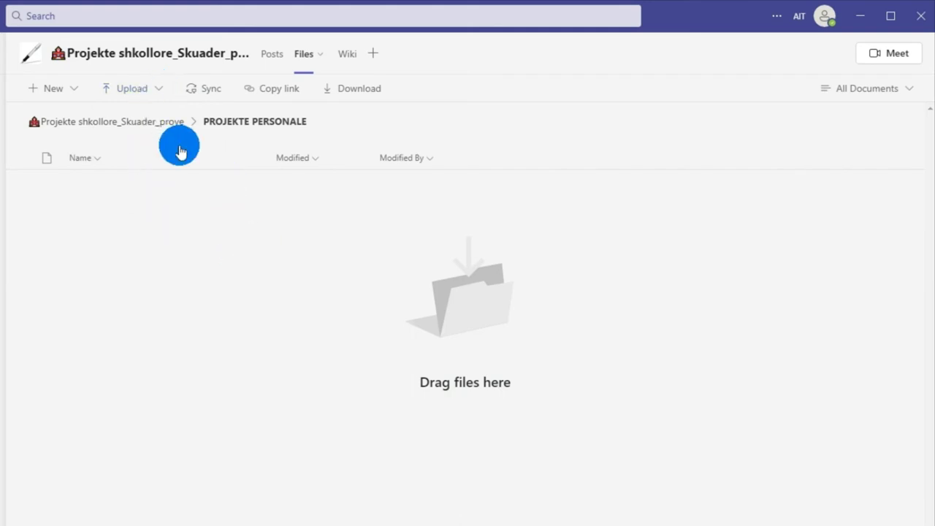
{"action": "left_click", "coordinate": [74, 90]}
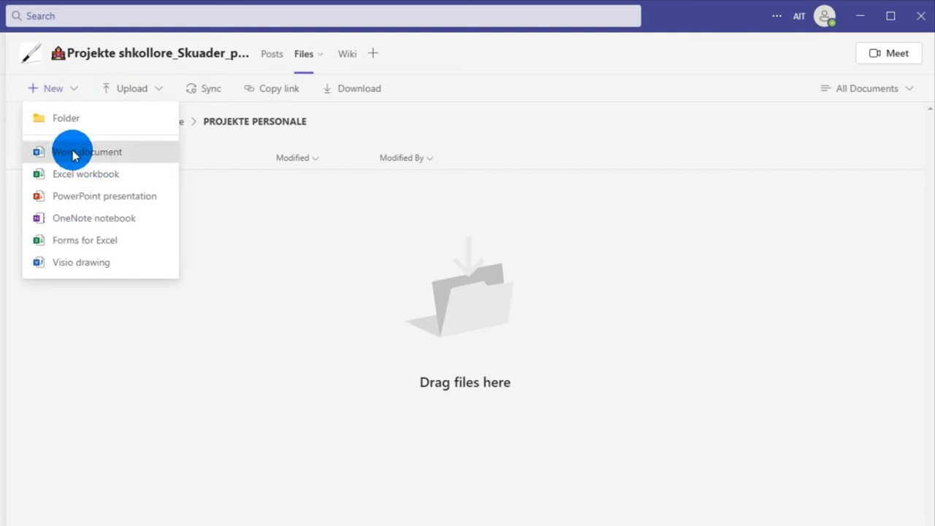
- Create a Word document named 'DOKUMENT1 PROVE' and let it open for editing
{"action": "left_click", "coordinate": [73, 152]}
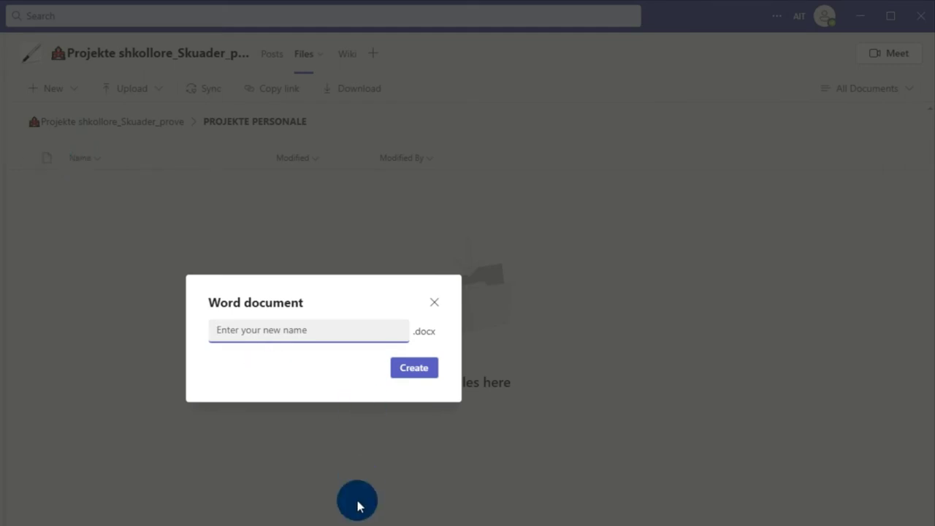
{"action": "type", "text": "DOKU"}
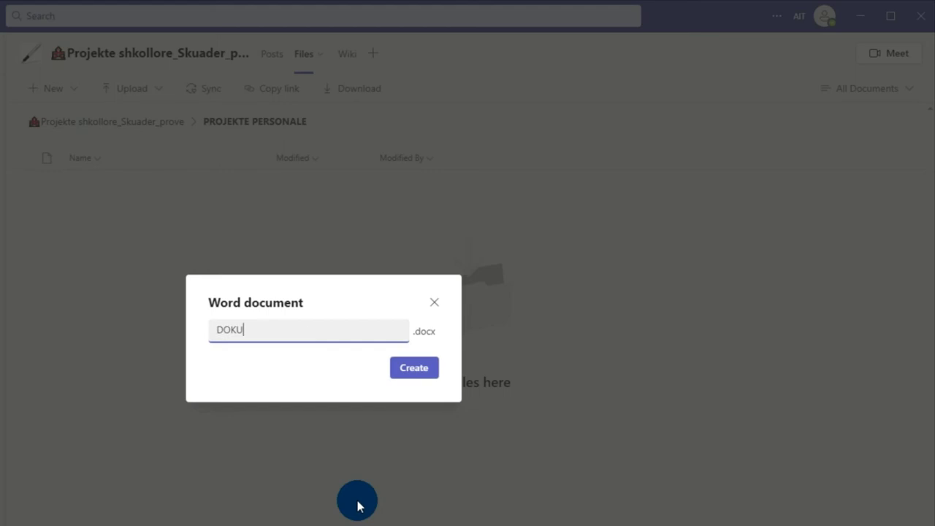
{"action": "type", "text": "MENT1 PROVE"}
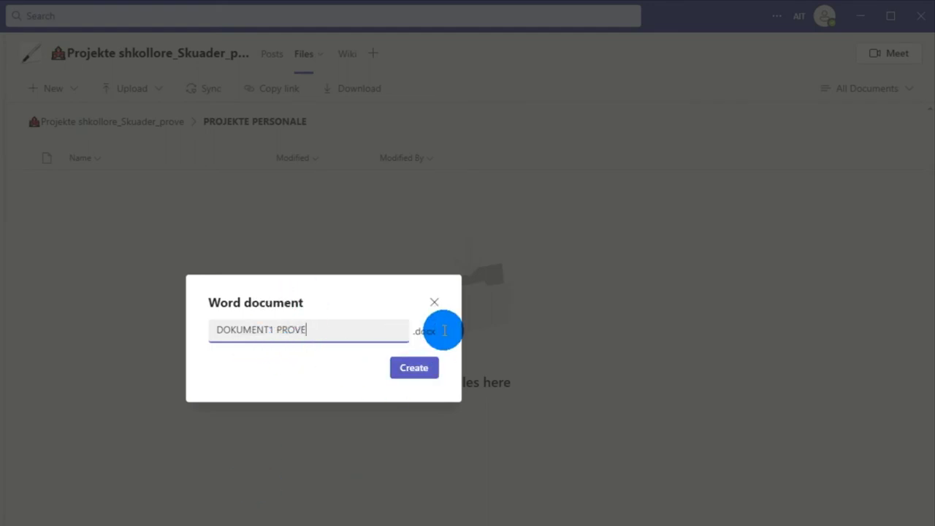
{"action": "left_click", "coordinate": [409, 371]}
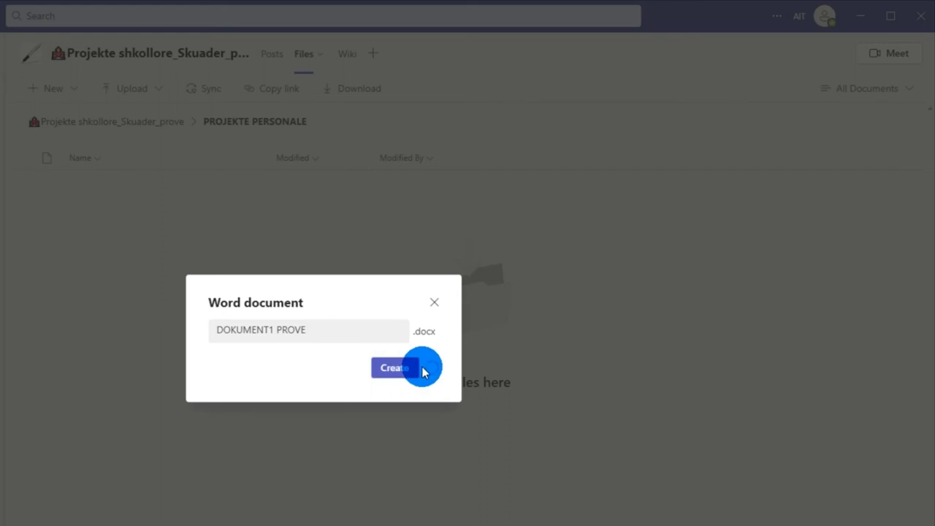
{"action": "left_click", "coordinate": [422, 372]}
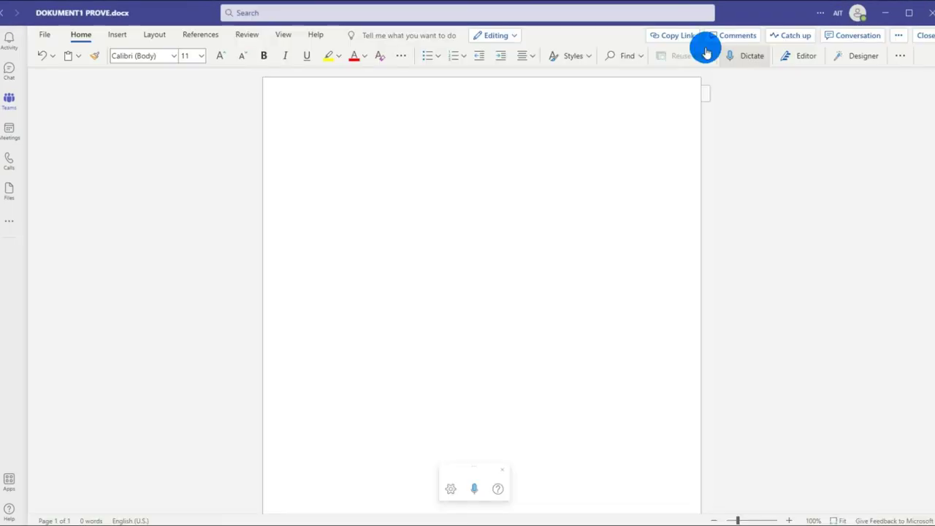
- Type 'Pershendetje' and 'Ky eshte nje skedar prove!' on two lines, then select both lines
{"action": "left_click", "coordinate": [373, 136]}
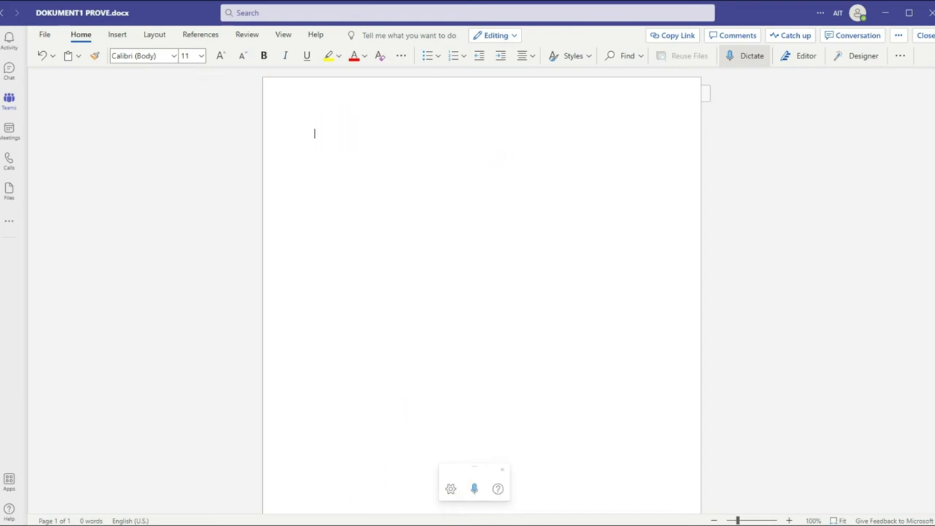
{"action": "type", "text": "pERSHENDETJE"}
{"action": "key", "text": "BackSpace"}
{"action": "key", "text": "BackSpace"}
{"action": "key", "text": "BackSpace"}
{"action": "key", "text": "BackSpace"}
{"action": "key", "text": "BackSpace"}
{"action": "key", "text": "BackSpace"}
{"action": "key", "text": "BackSpace"}
{"action": "key", "text": "BackSpace"}
{"action": "key", "text": "BackSpace"}
{"action": "key", "text": "BackSpace"}
{"action": "key", "text": "BackSpace"}
{"action": "key", "text": "BackSpace"}
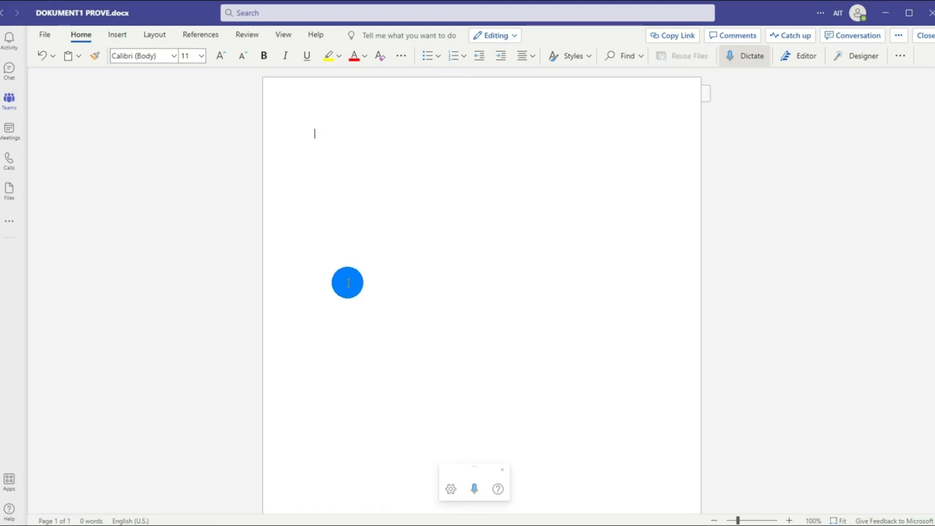
{"action": "type", "text": "P"}
{"action": "type", "text": "ershendet"}
{"action": "type", "text": "je"}
{"action": "type", "text": "K"}
{"action": "type", "text": "y"}
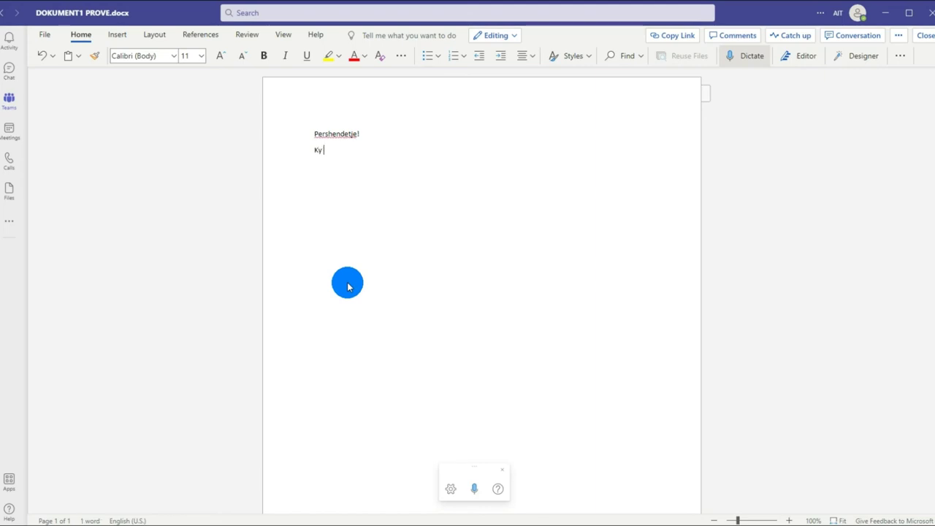
{"action": "type", "text": " eshte nje skedar prove!"}
{"action": "triple_click", "coordinate": [315, 133]}
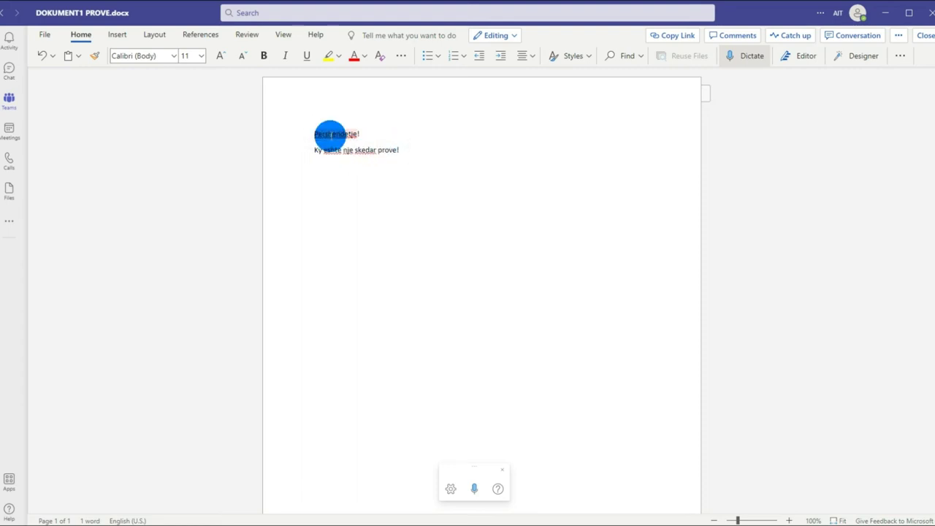
{"action": "mouse_move", "coordinate": [313, 135]}
{"action": "left_mouse_down"}
{"action": "mouse_move", "coordinate": [344, 147]}
{"action": "mouse_move", "coordinate": [366, 132]}
{"action": "left_mouse_up"}
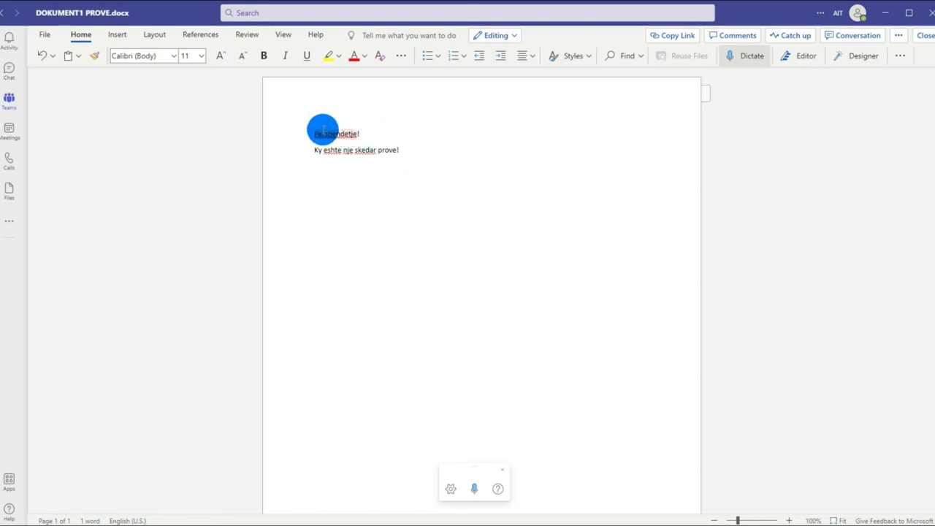
- Make both lines bold, size 18 and pink, then bring up the File pane
{"action": "left_click", "coordinate": [416, 152]}
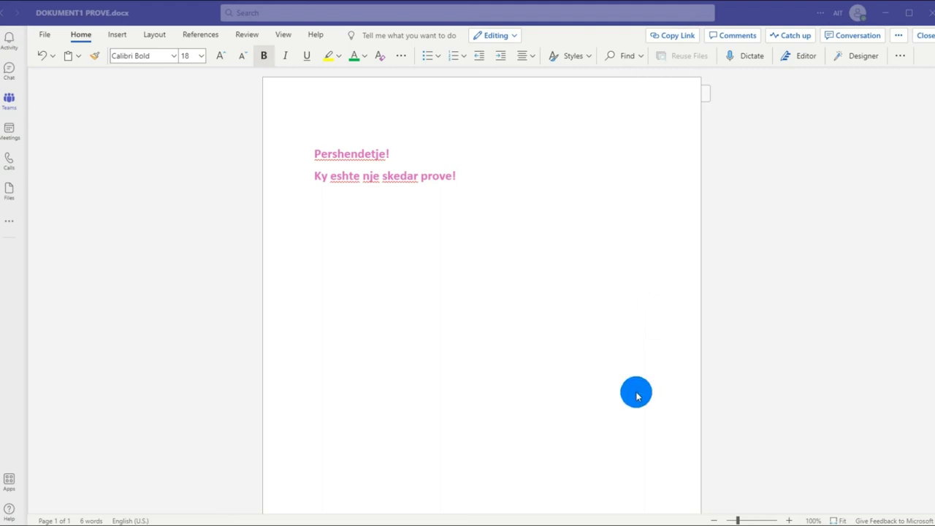
{"action": "left_click", "coordinate": [322, 144]}
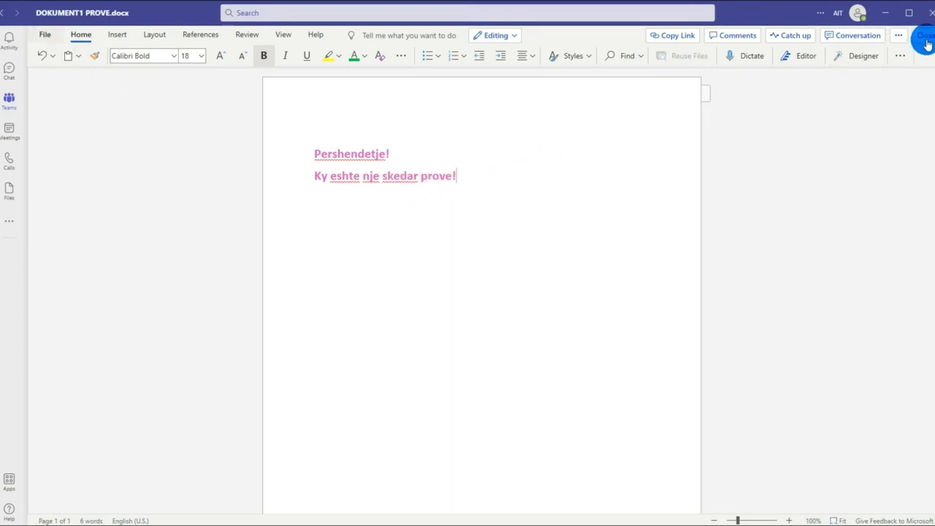
{"action": "left_click", "coordinate": [45, 35]}
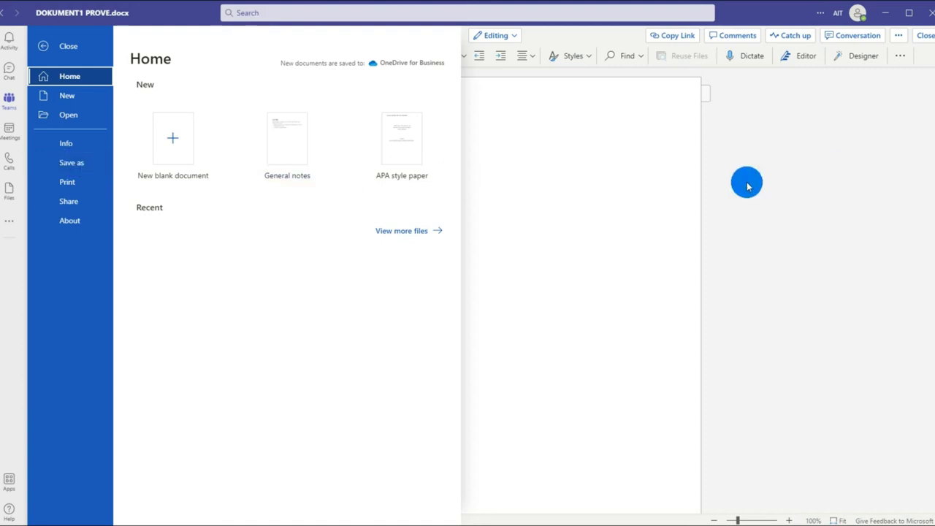
- Close the File pane and exit DOKUMENT1 PROVE.docx back to the Teams Files tab
{"action": "left_click", "coordinate": [926, 41]}
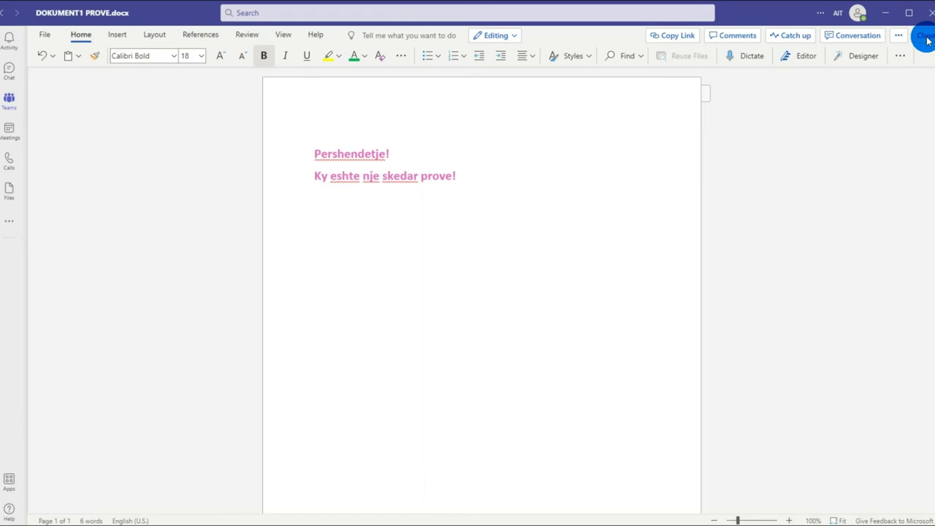
{"action": "left_click", "coordinate": [927, 41]}
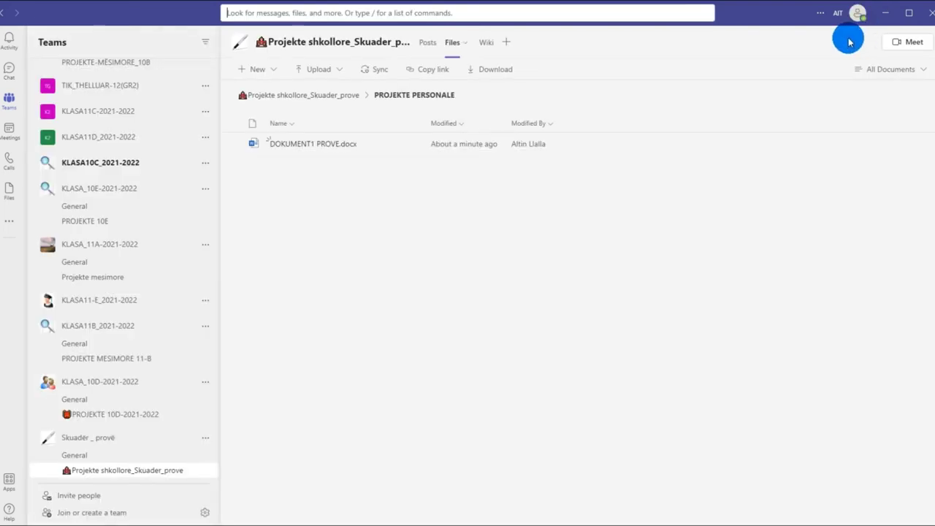
- Reopen PROJEKTE PERSONALE, copy its shareable link and close the 'Link copied' dialog
{"action": "left_click", "coordinate": [833, 48]}
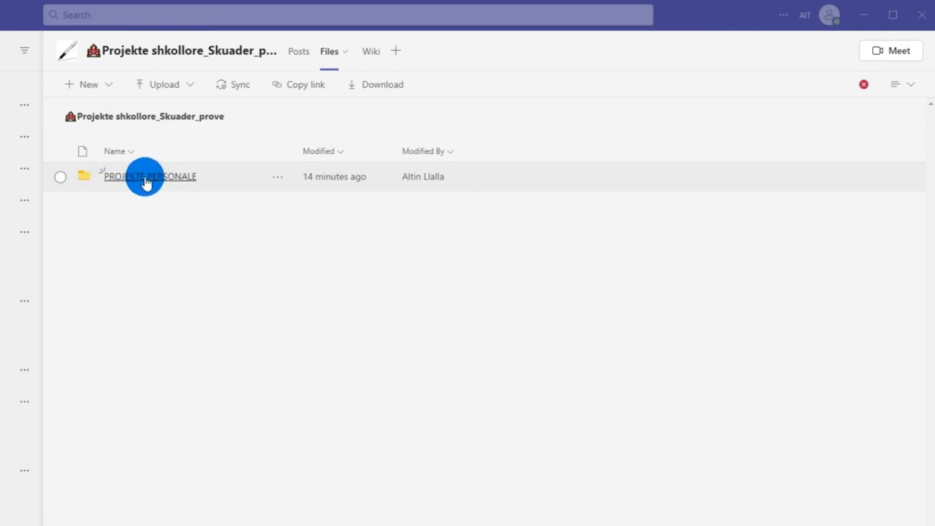
{"action": "left_click", "coordinate": [145, 180]}
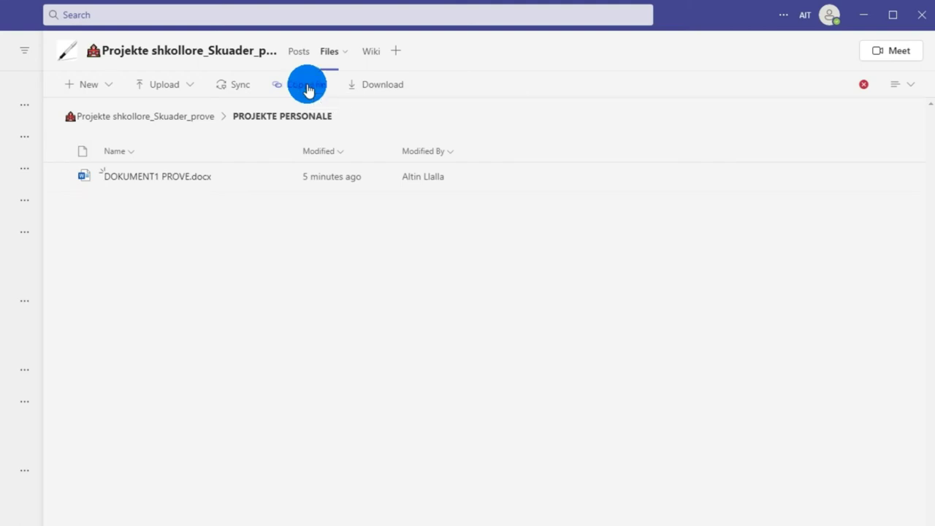
{"action": "left_click", "coordinate": [307, 88]}
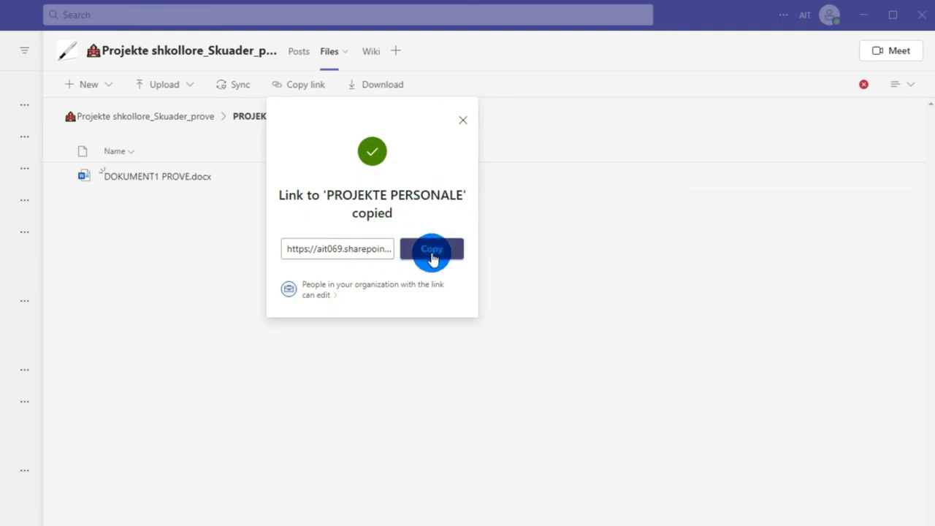
{"action": "left_click", "coordinate": [462, 121]}
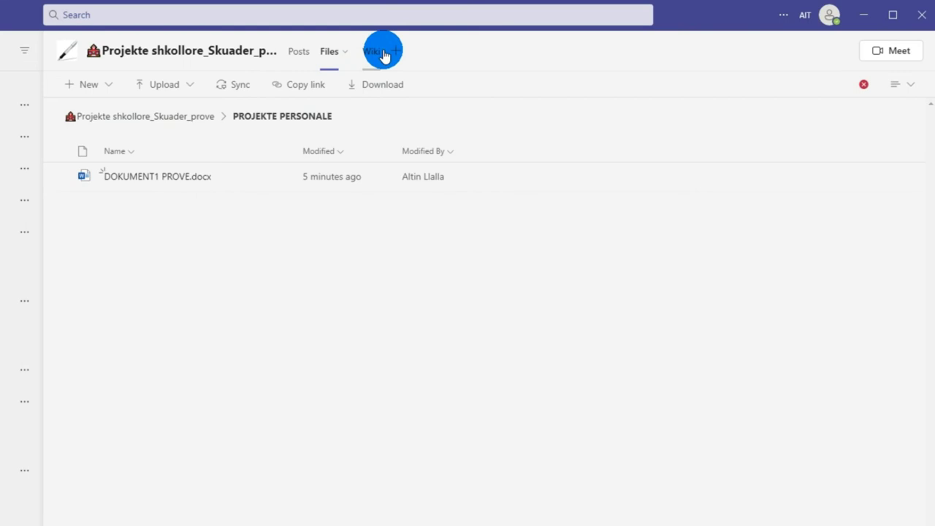
- On the channel Wiki, replace the draft page title 'Njoftimi' with 'Informacion i rendesishem!'
{"action": "left_click", "coordinate": [383, 53]}
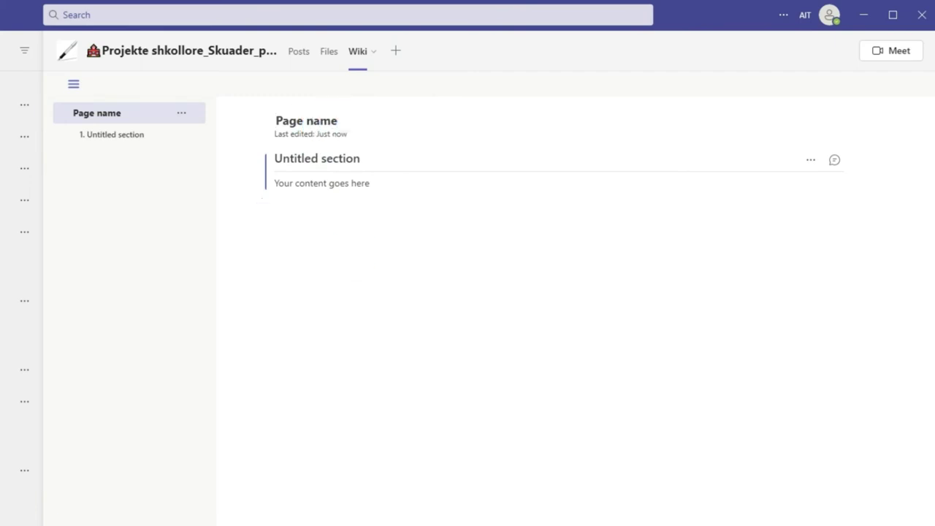
{"action": "type", "text": "Njoftimi"}
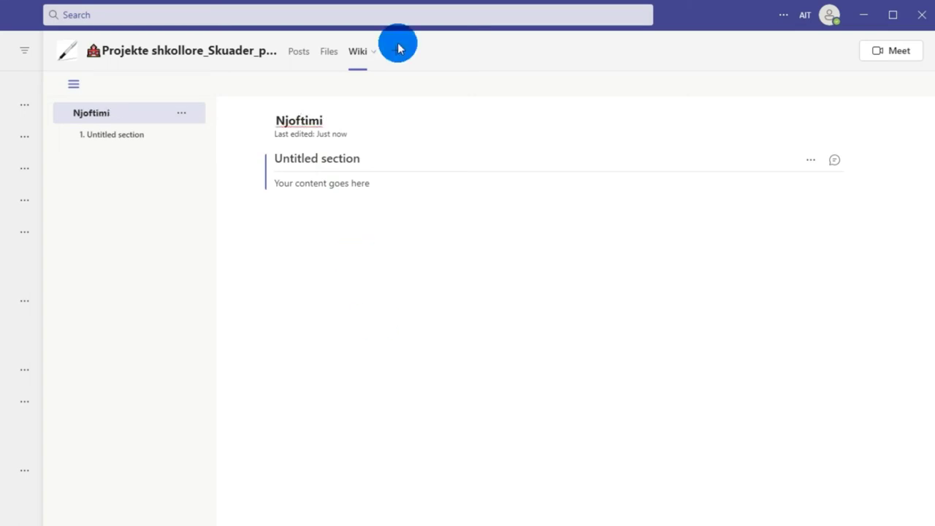
{"action": "left_click_drag", "start_coordinate": [335, 124], "coordinate": [234, 119]}
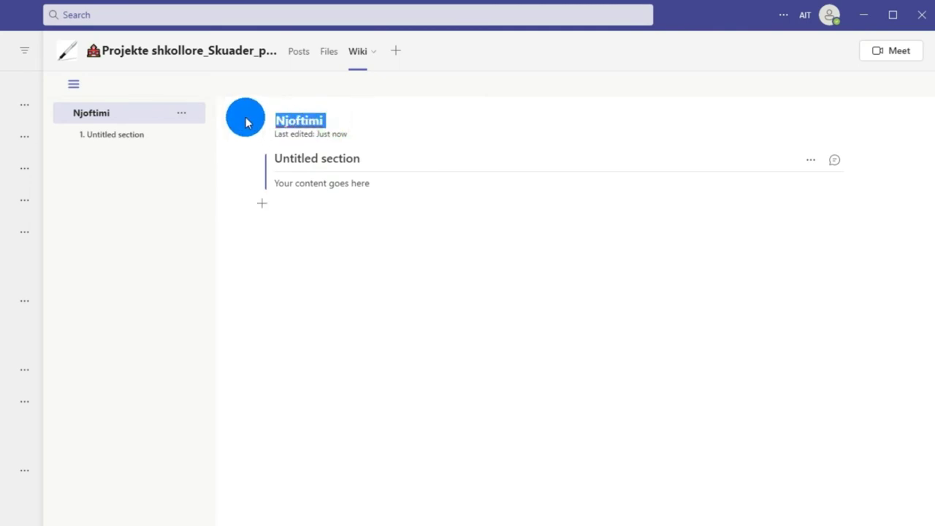
{"action": "key", "text": "BackSpace"}
{"action": "type", "text": "Inf"}
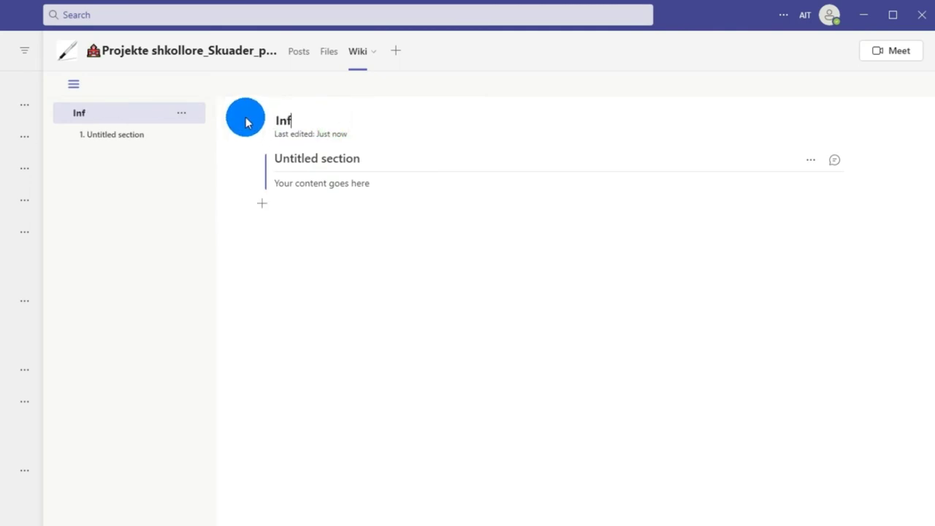
{"action": "type", "text": "ormacio"}
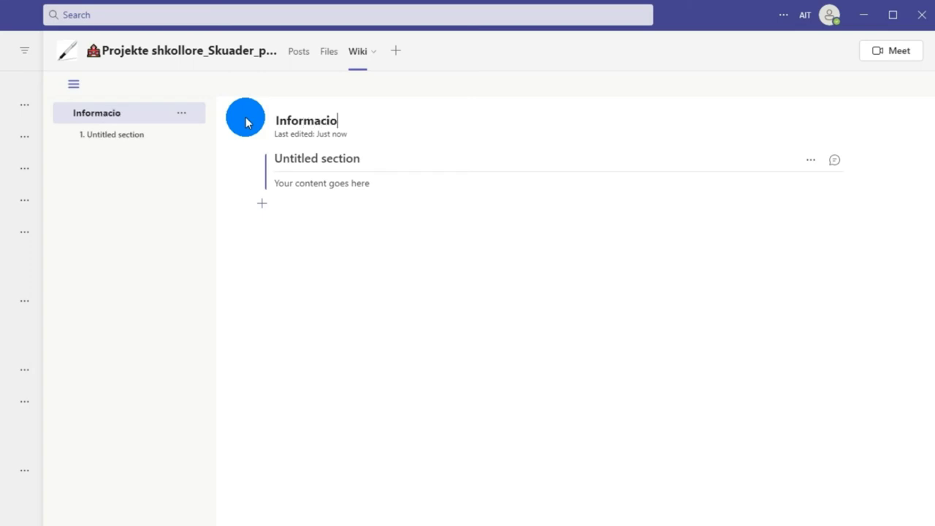
{"action": "type", "text": "n i rendesishem!"}
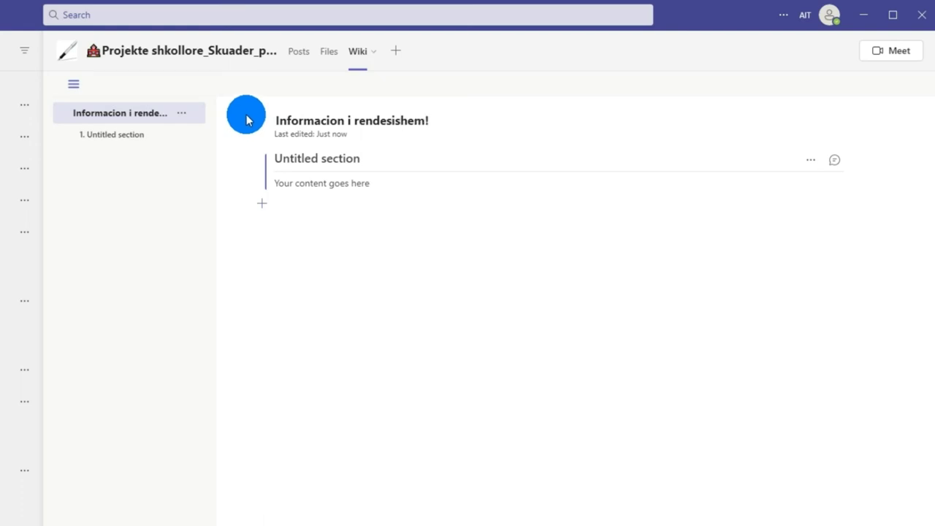
- Head the first section 'Platforma AIT_Algoritmika', fixing its capitalisation, and move into the section body
{"action": "left_click", "coordinate": [330, 157]}
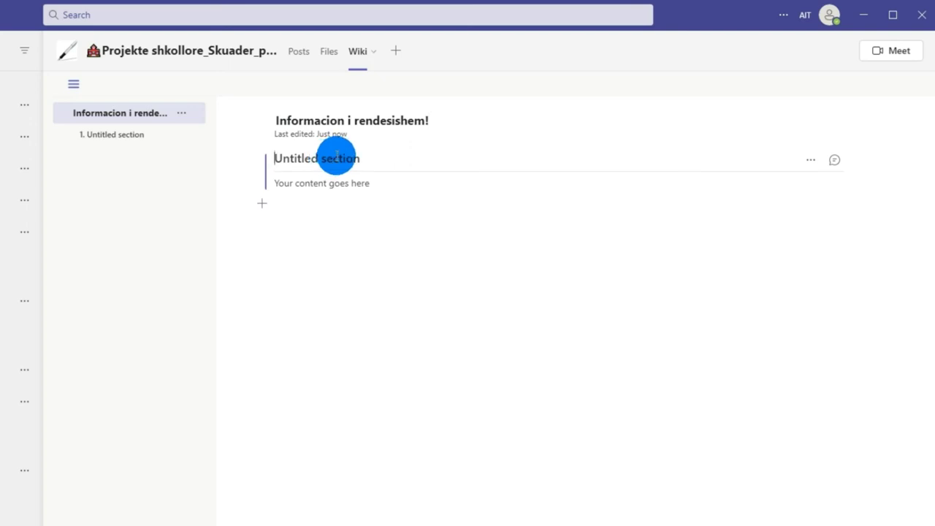
{"action": "type", "text": "Pla"}
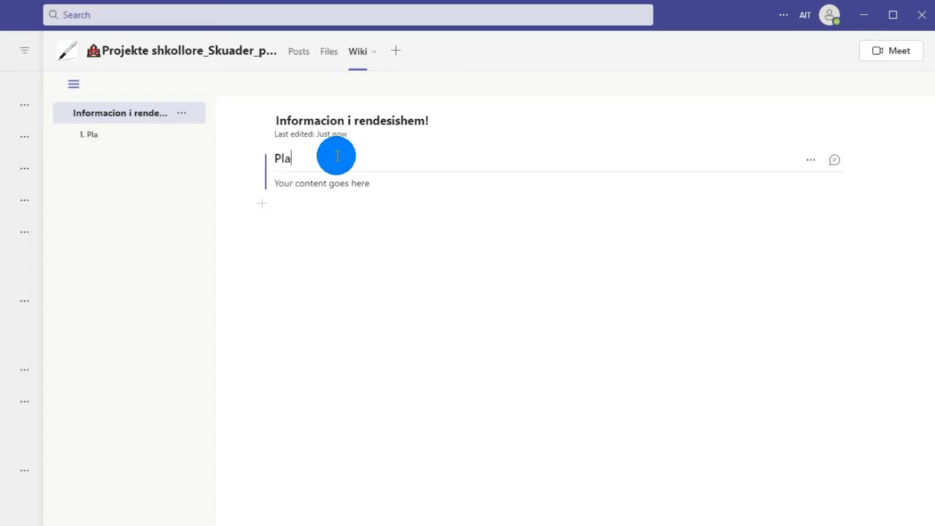
{"action": "type", "text": "tforma ait"}
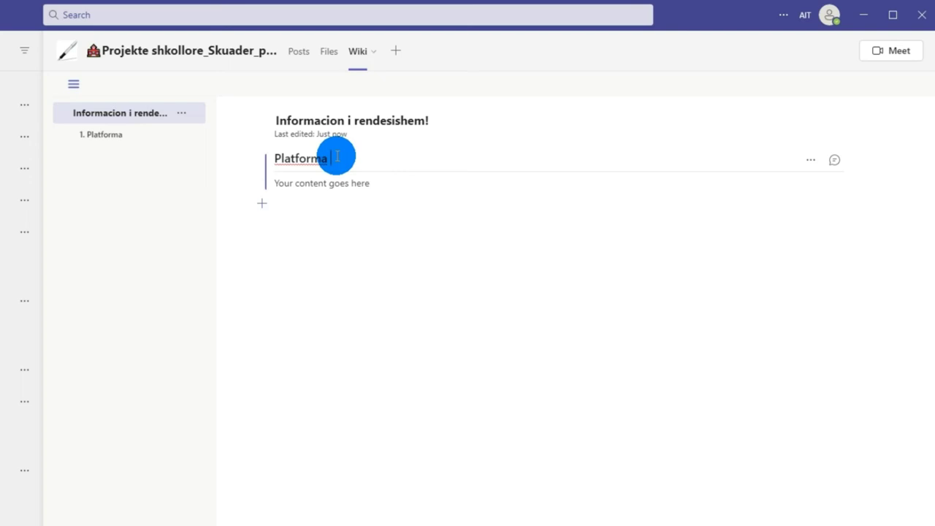
{"action": "key", "text": "BackSpace"}
{"action": "key", "text": "BackSpace"}
{"action": "key", "text": "BackSpace"}
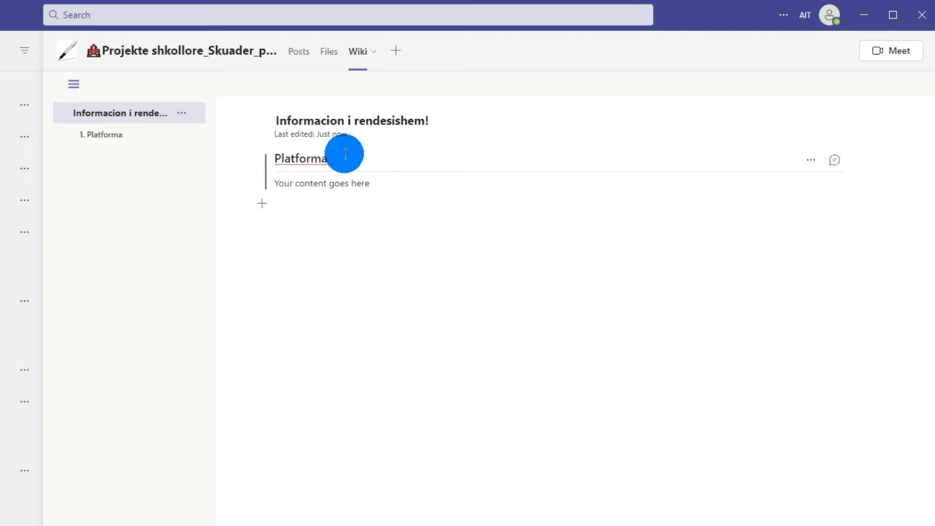
{"action": "type", "text": "AIT_"}
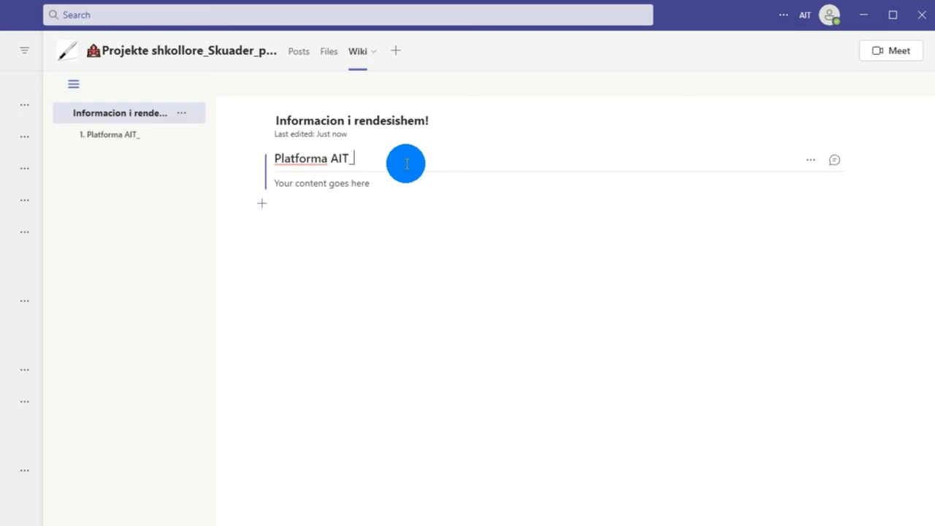
{"action": "type", "text": "AIT_Algoritmika"}
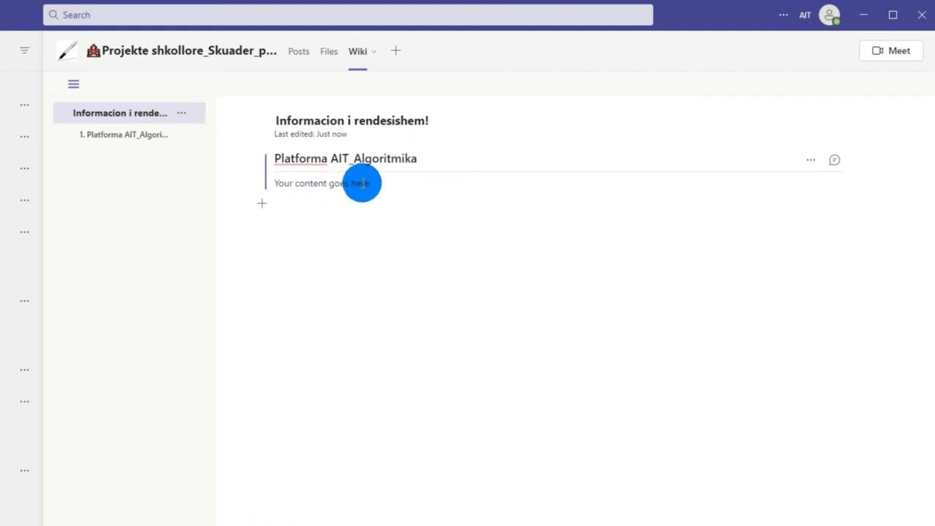
{"action": "left_click", "coordinate": [362, 183]}
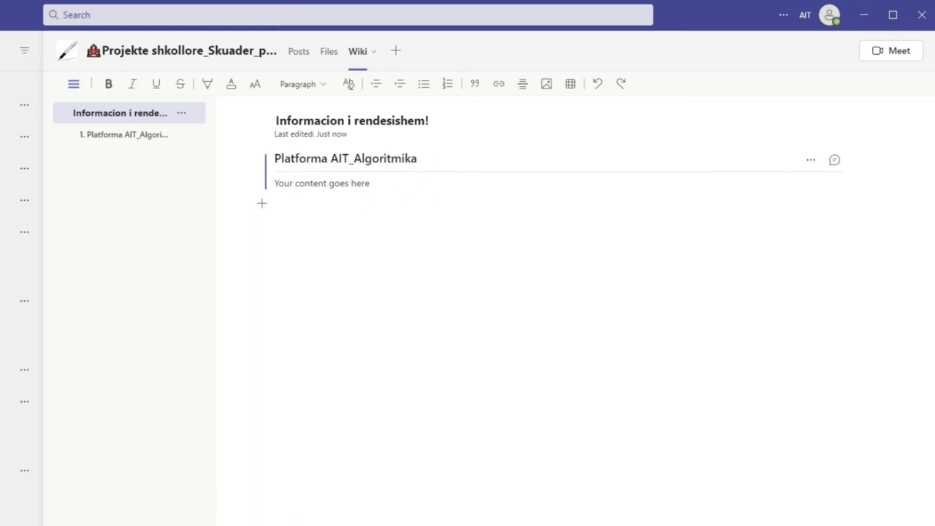
{"action": "type", "text": "Klikoni ne linkun https://www.altiniinfotech.com, kategorinë \" ALGORITMIKA DHE PROGRAMIMI\""}
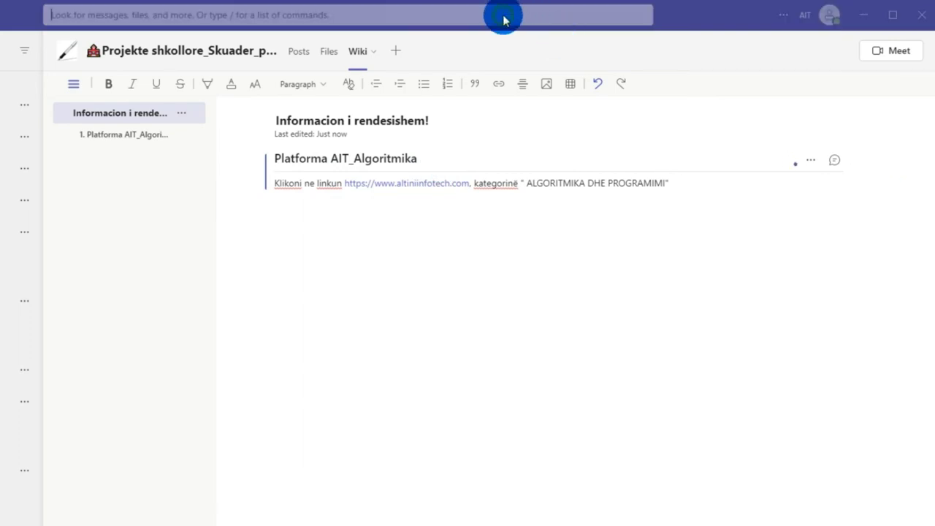
{"action": "left_click", "coordinate": [353, 191]}
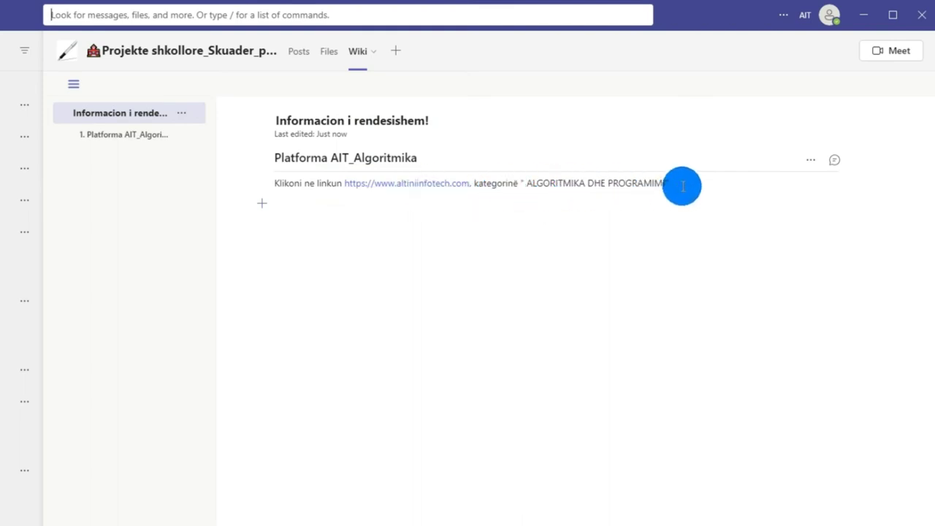
- Check the section's '...' menu without changes, then open its empty Conversation panel
{"action": "left_click", "coordinate": [812, 163]}
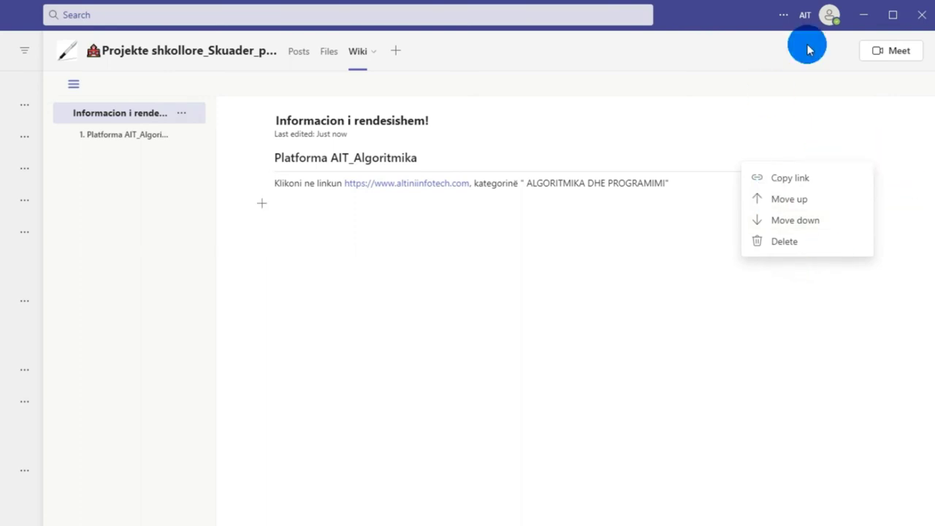
{"action": "left_click", "coordinate": [853, 36]}
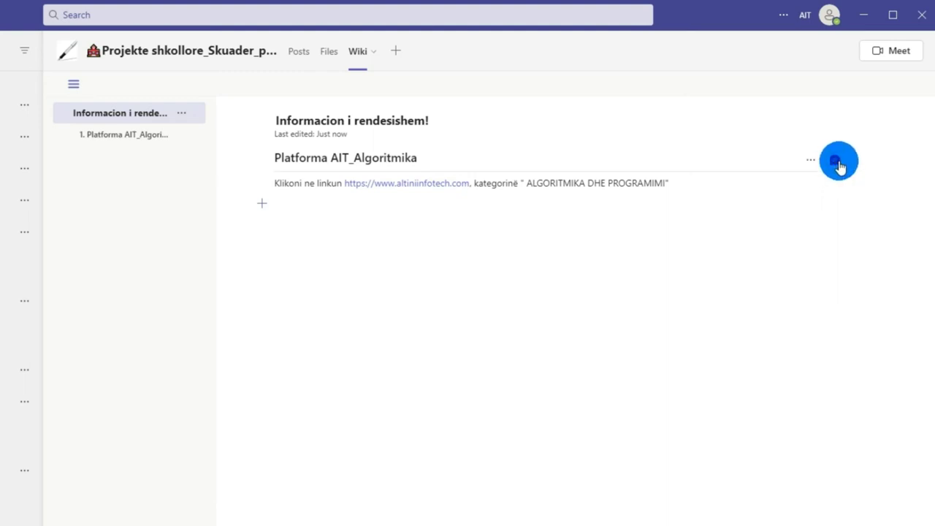
{"action": "left_click", "coordinate": [837, 163]}
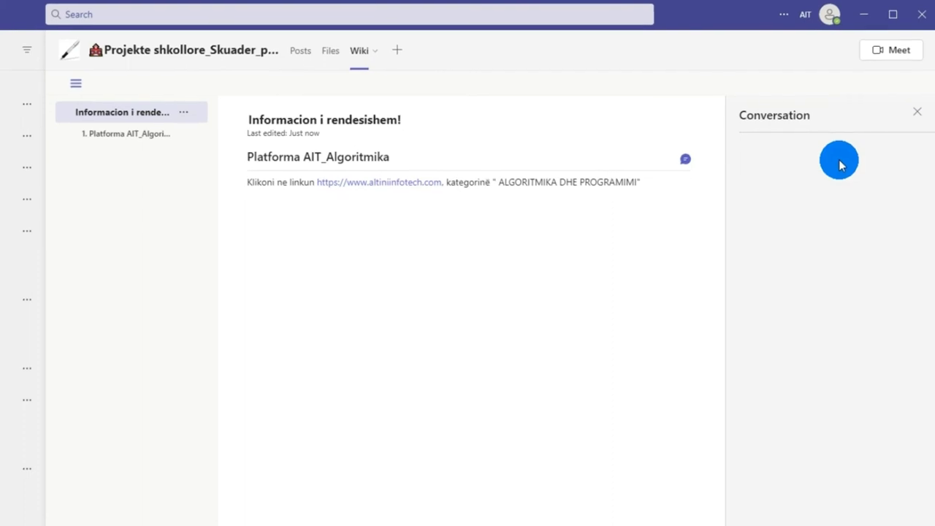
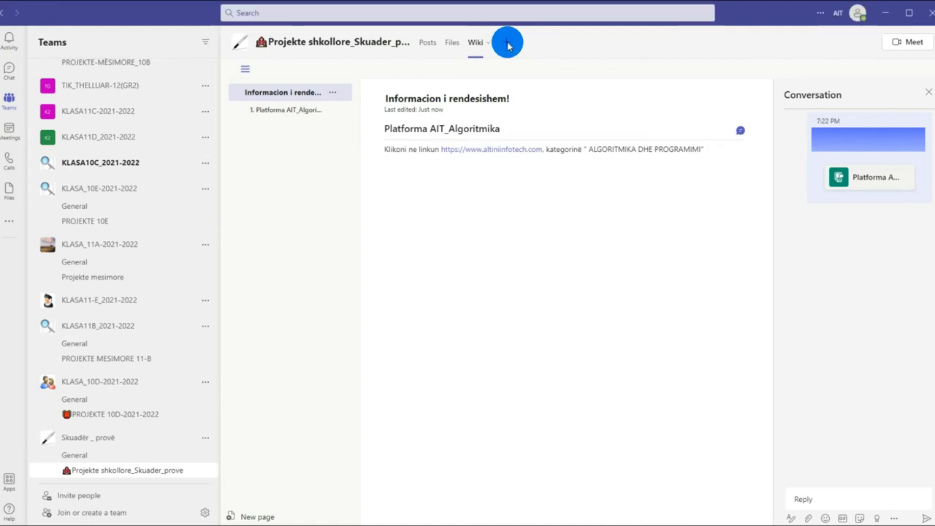
- Start adding a new tab to the Projekte shkollore_Skuader_prove channel
{"action": "left_click", "coordinate": [507, 46]}
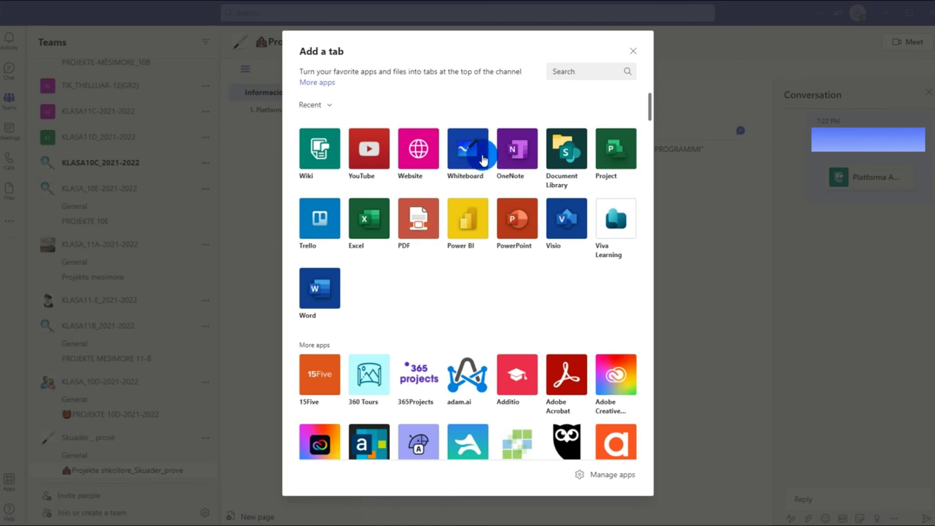
- Choose the YouTube app in Add a tab and add it to the channel
{"action": "scroll", "coordinate": [482, 157], "scroll_direction": "down", "scroll_amount": 1}
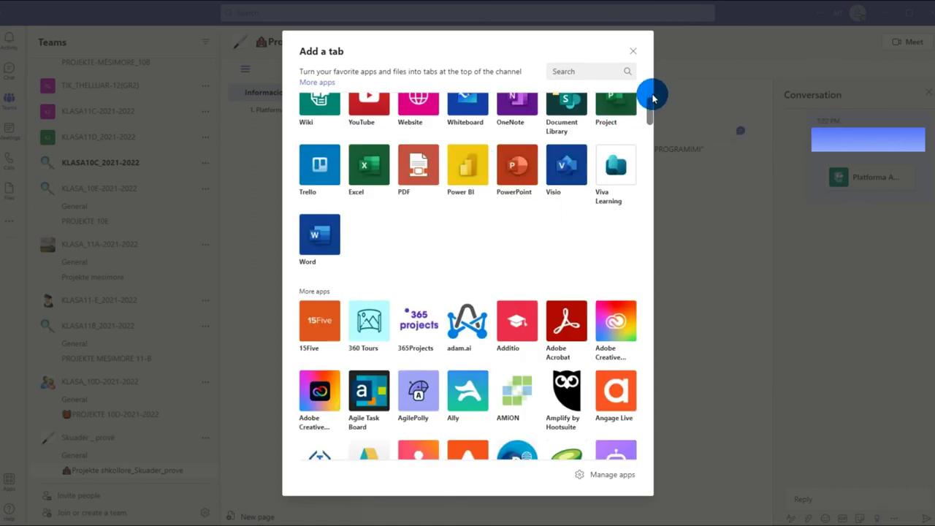
{"action": "scroll", "coordinate": [650, 99], "scroll_direction": "up", "scroll_amount": 1}
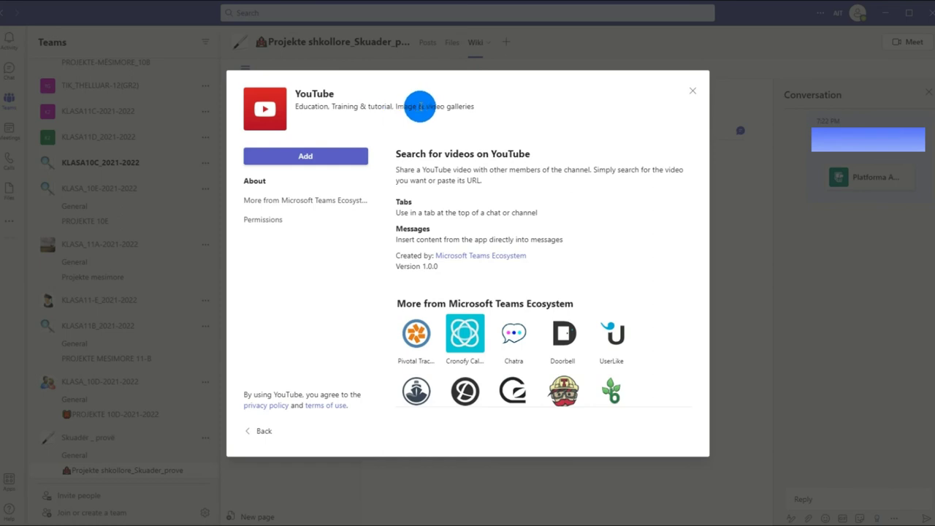
{"action": "left_click", "coordinate": [307, 159]}
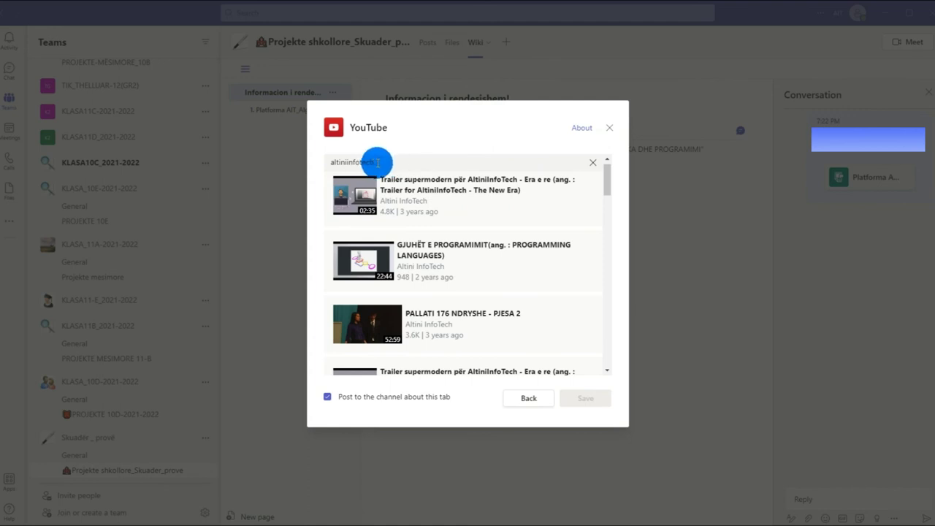
- Save the GJUHËT E PROGRAMIMIT video as the channel's new YouTube tab
{"action": "left_click", "coordinate": [374, 264]}
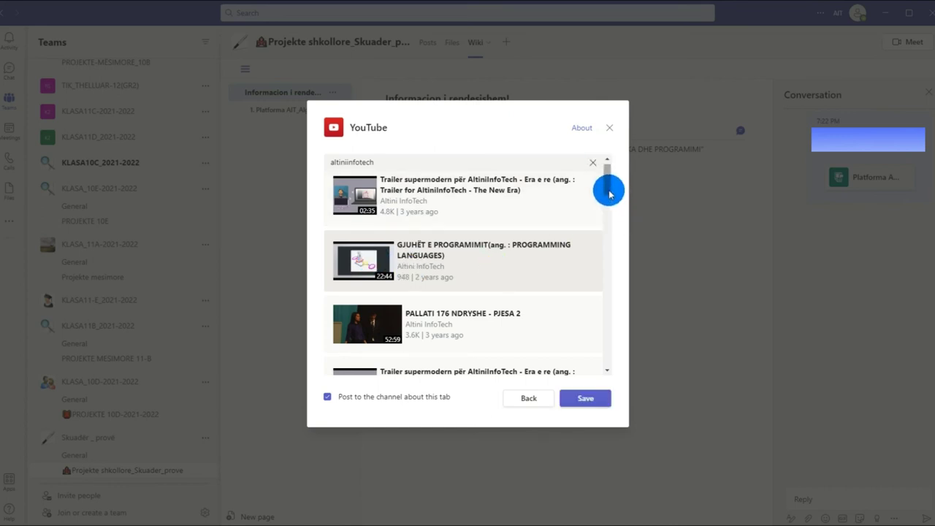
{"action": "left_click", "coordinate": [585, 403]}
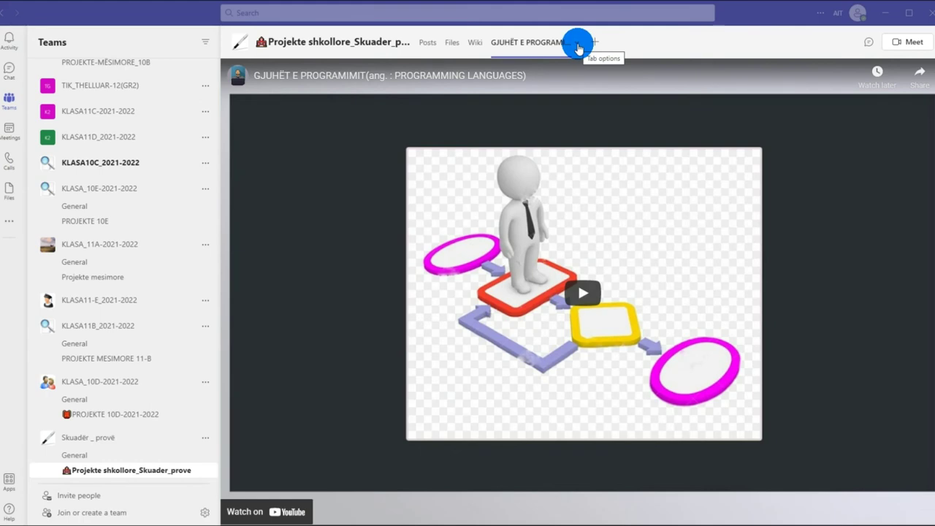
{"action": "left_click", "coordinate": [578, 45]}
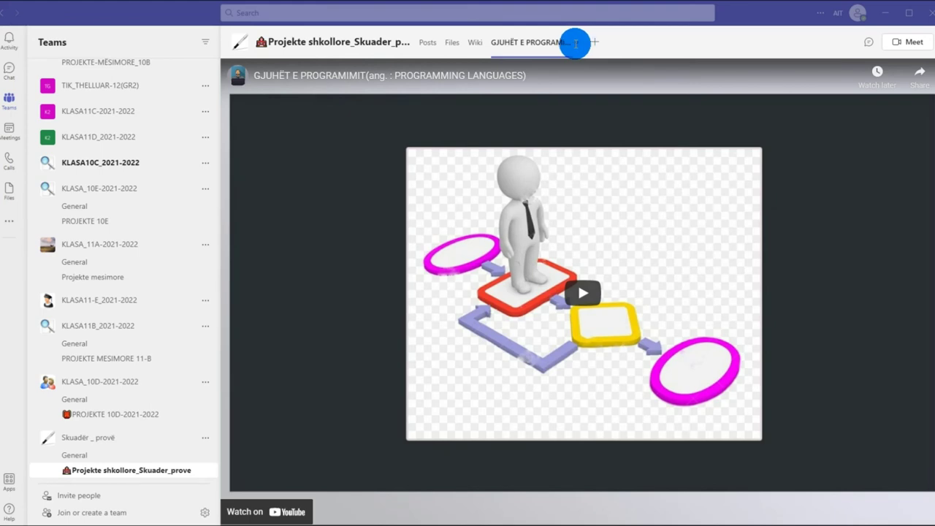
- Bring up the GJUHËT E PROGRAMIMIT tab's options and ask to remove it
{"action": "left_click", "coordinate": [577, 43]}
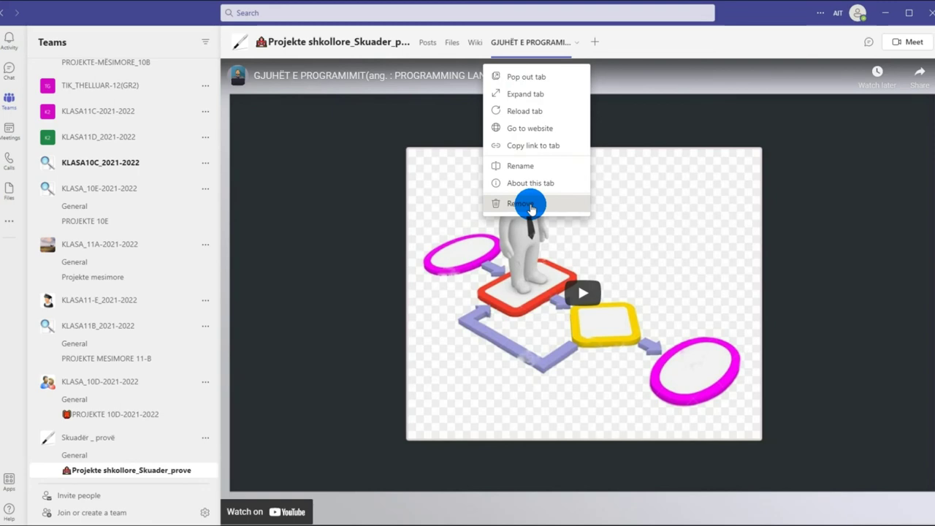
{"action": "key", "text": "Escape"}
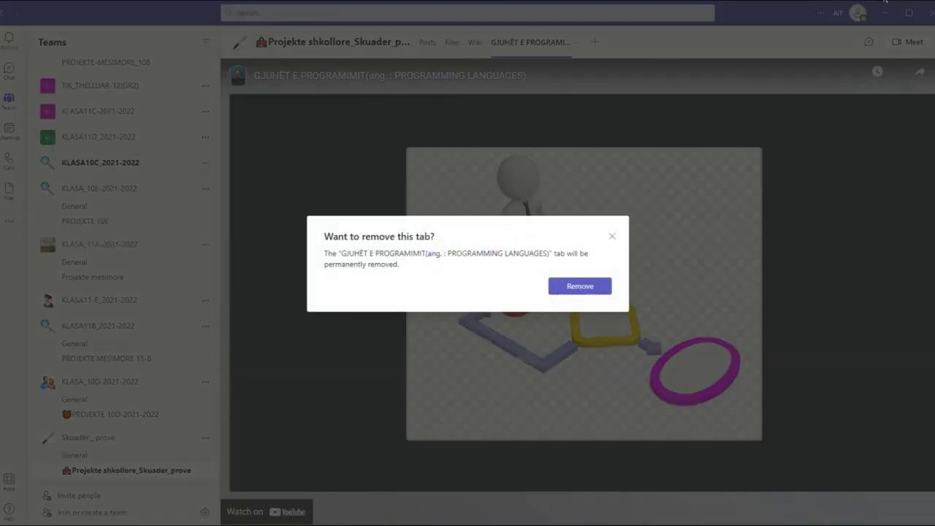
- Confirm removing the YouTube tab, then go to General in KLASA_TIK-12(gr.1)-2021-2022
{"action": "left_click", "coordinate": [584, 289]}
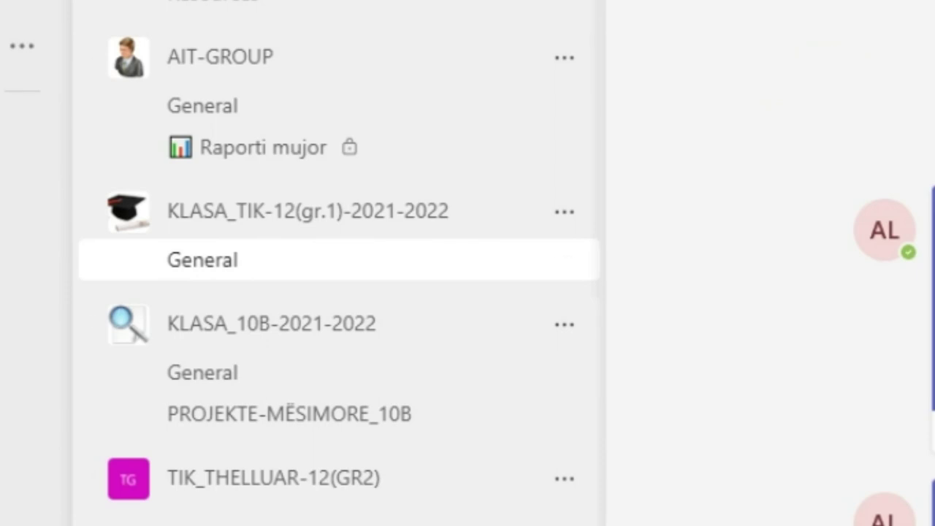
{"action": "left_click", "coordinate": [282, 94]}
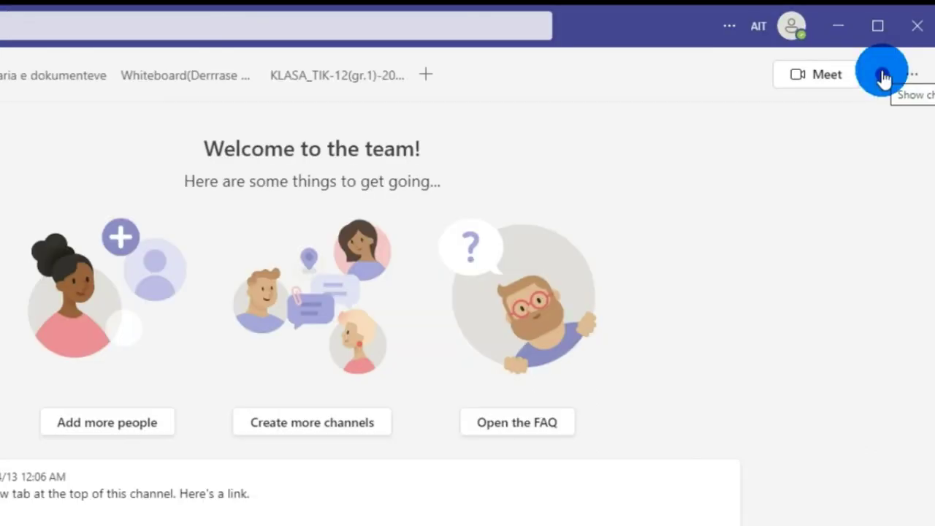
{"action": "left_click", "coordinate": [883, 76]}
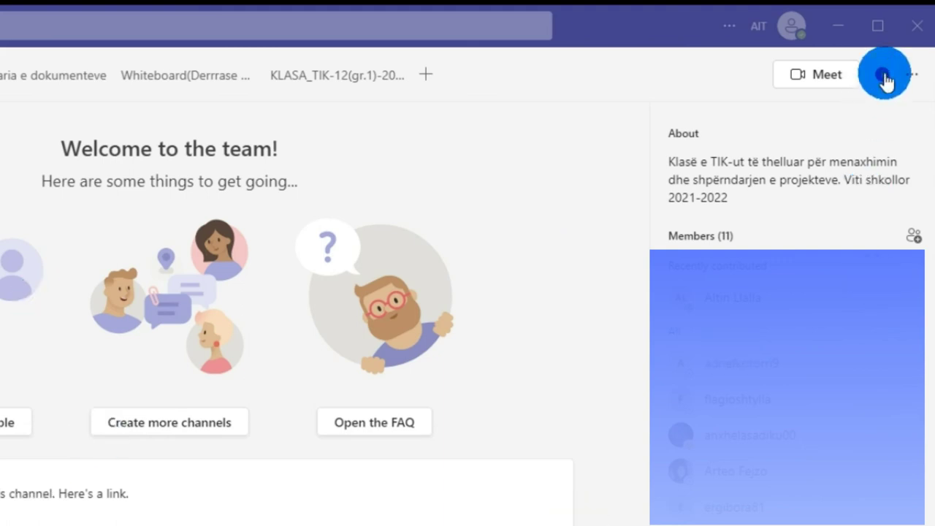
{"action": "left_click", "coordinate": [883, 76]}
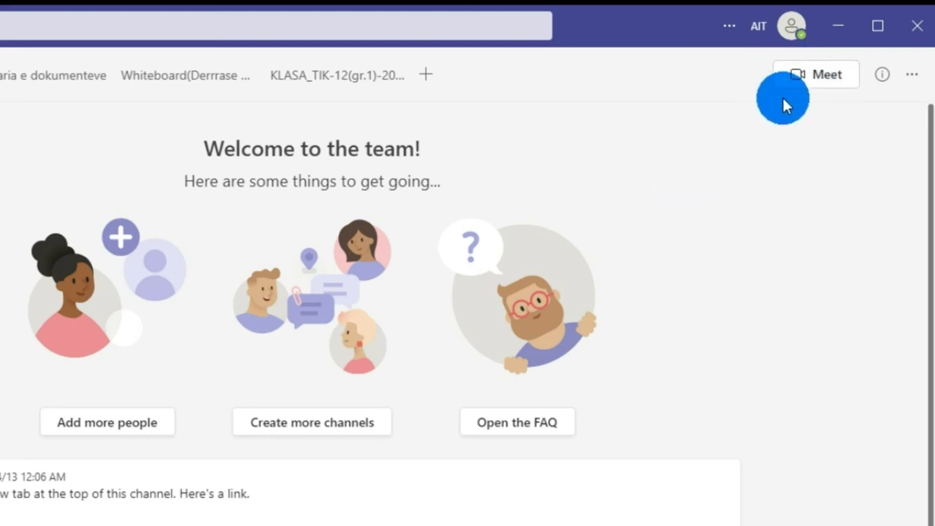
- Start an instant meeting from the General channel's Meet button
{"action": "left_click", "coordinate": [824, 76]}
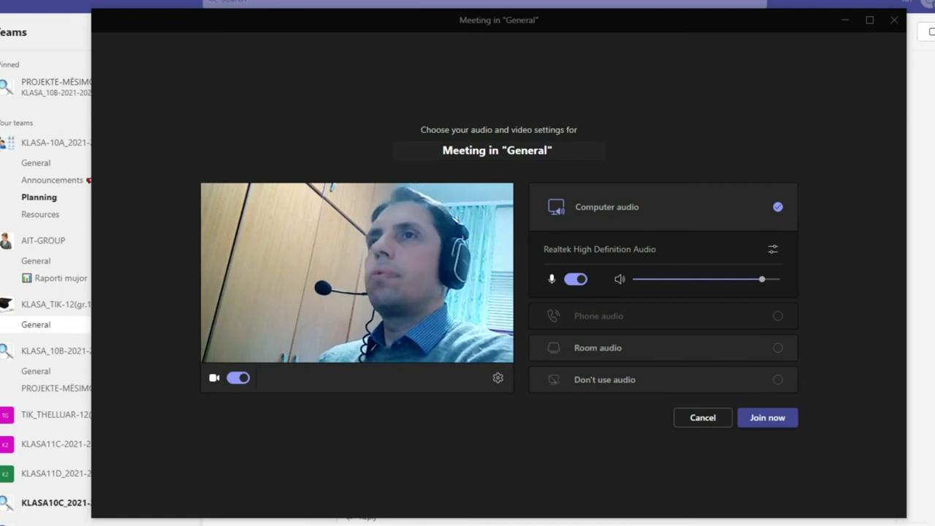
- Turn the camera off, set the audio option, and join the meeting in General
{"action": "left_click", "coordinate": [233, 379]}
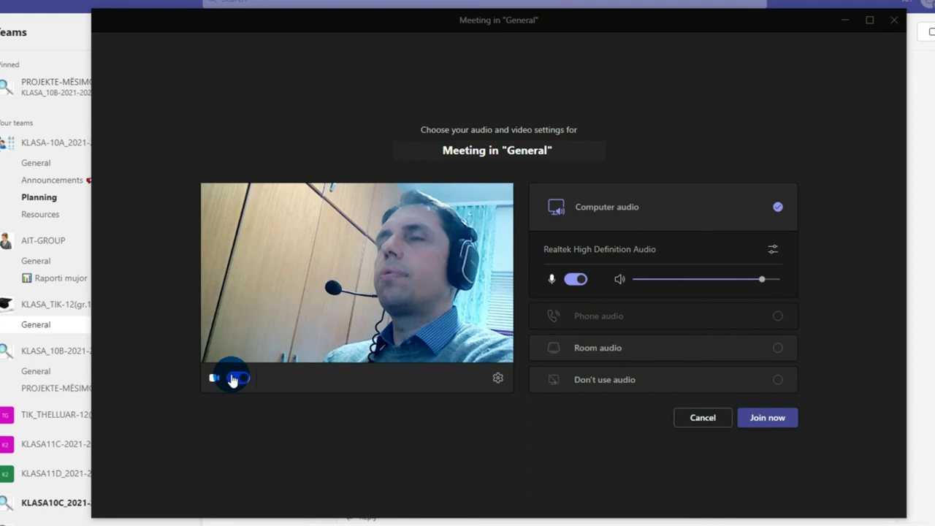
{"action": "left_click", "coordinate": [234, 378]}
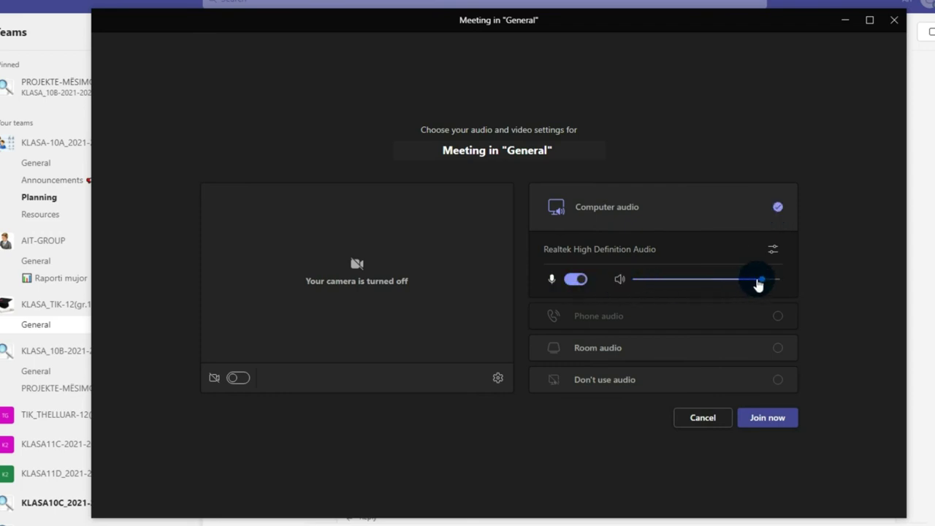
{"action": "left_click", "coordinate": [599, 349]}
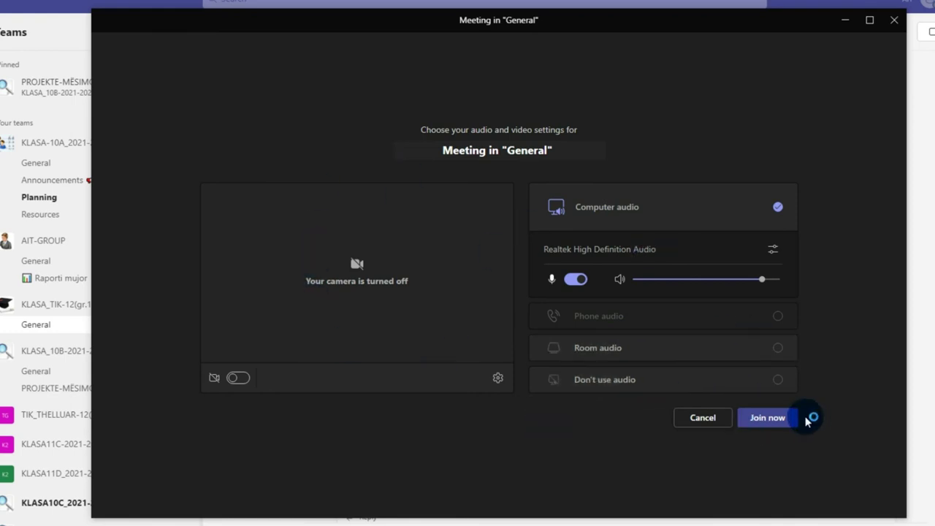
{"action": "left_click", "coordinate": [772, 422]}
{"action": "left_click", "coordinate": [759, 419]}
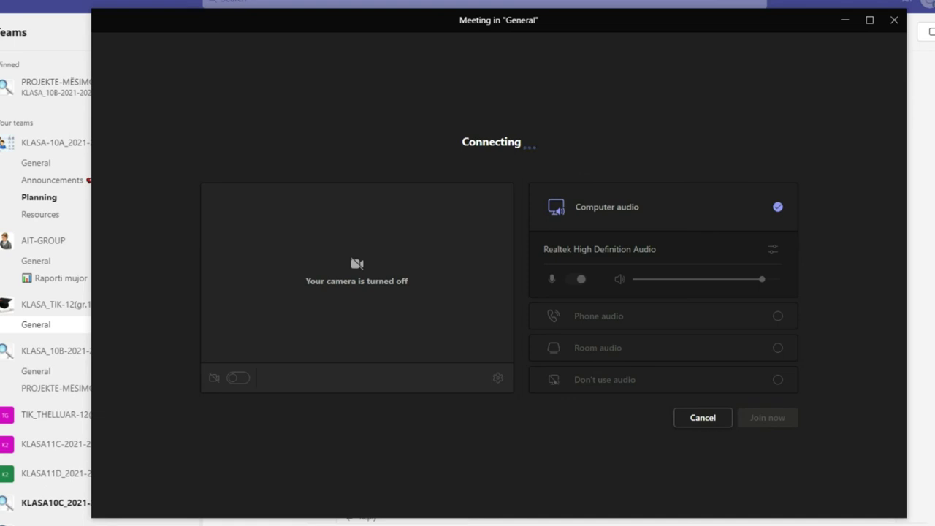
- Wait for the General meeting to connect and dismiss the invite-people prompt
{"action": "left_click", "coordinate": [898, 31]}
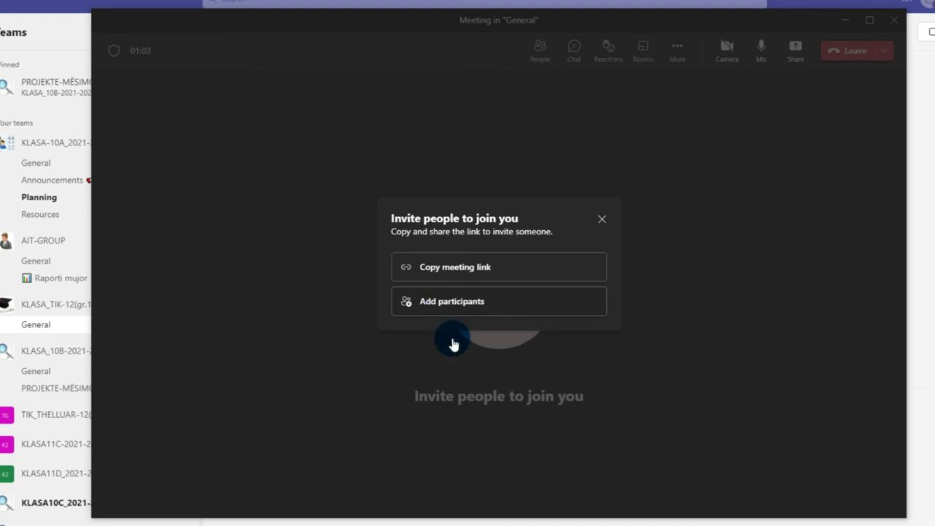
{"action": "left_click", "coordinate": [752, 186]}
- Search Participants for the absent person's username and request them to join
{"action": "left_click", "coordinate": [540, 51]}
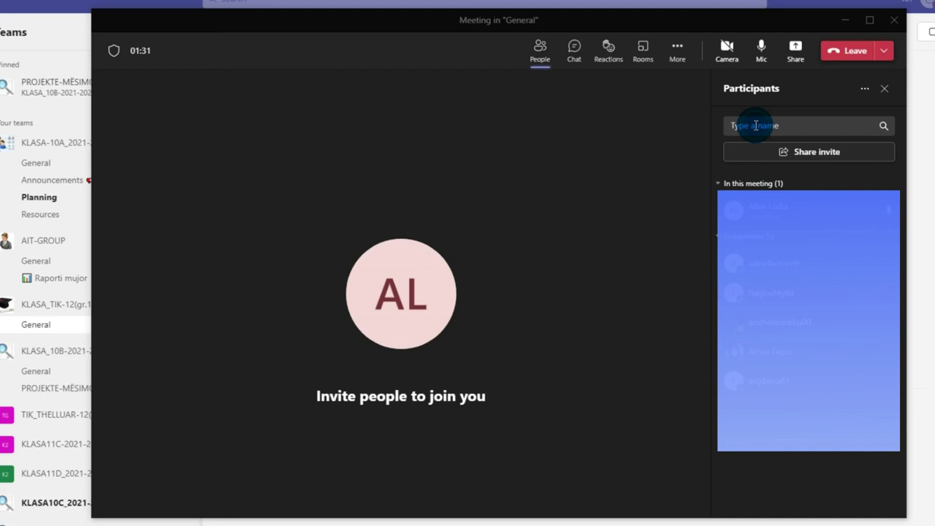
{"action": "left_click", "coordinate": [755, 126]}
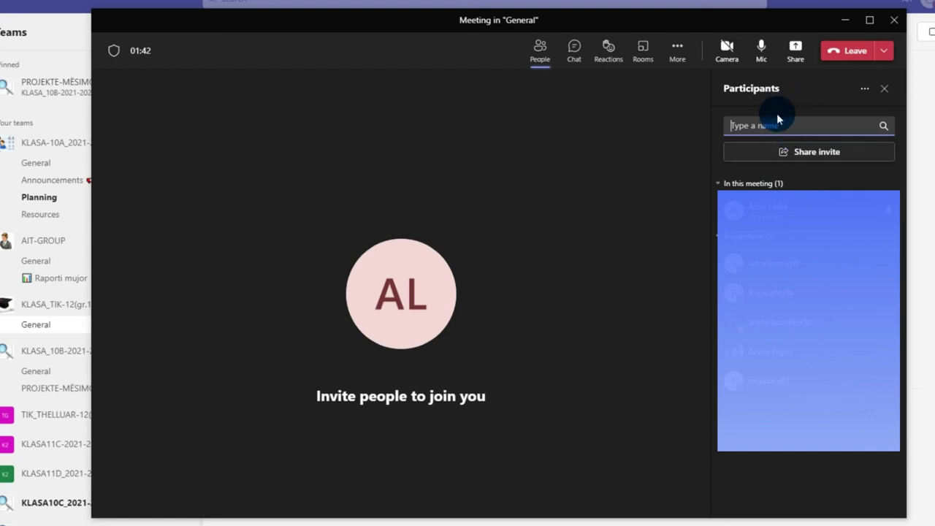
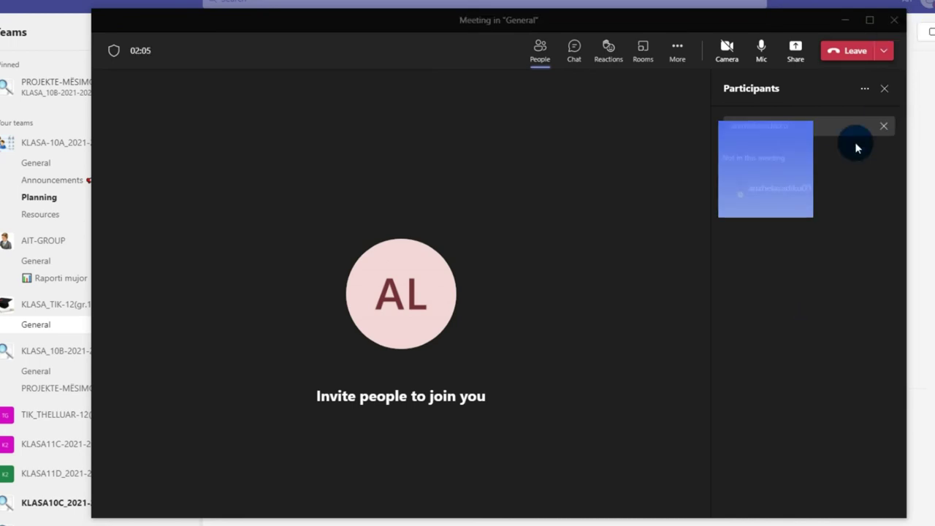
{"action": "mouse_move", "coordinate": [781, 197]}
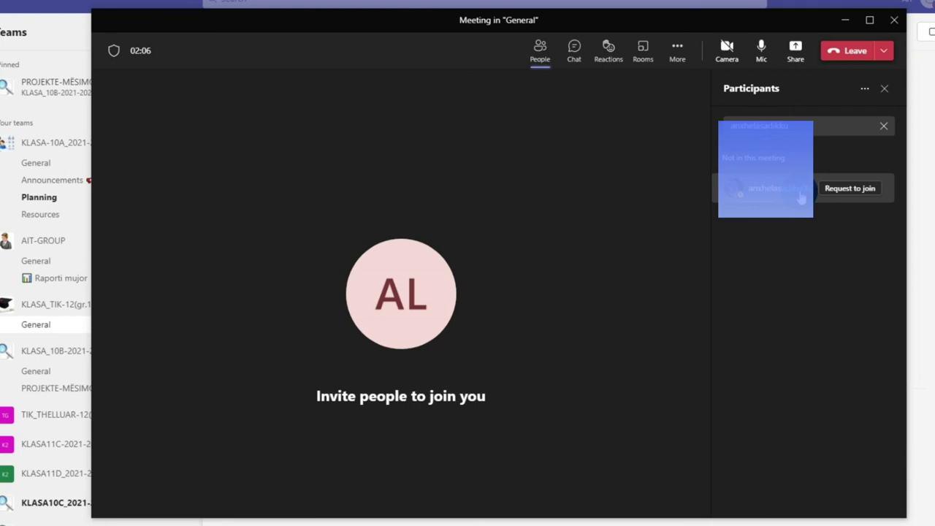
{"action": "left_click", "coordinate": [830, 191]}
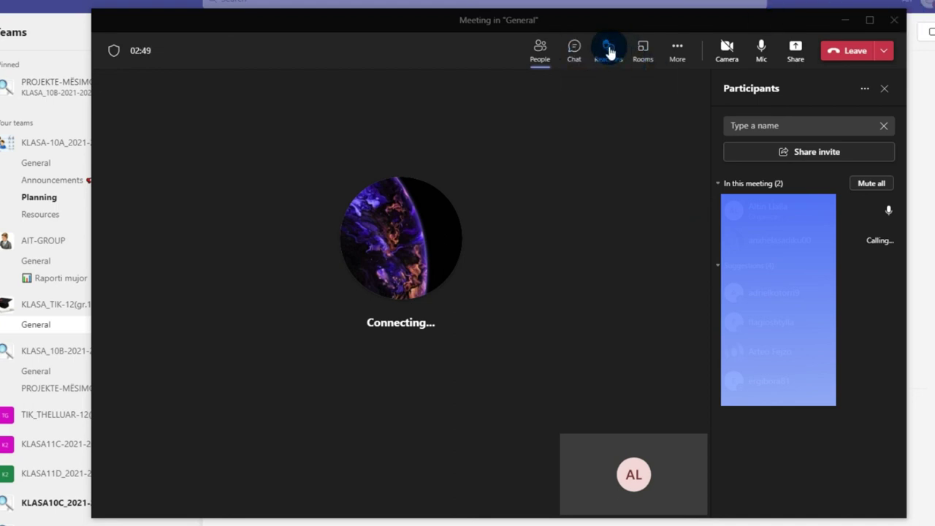
- Open and close the Reactions tray without reacting, then hide the Participants list
{"action": "left_click", "coordinate": [609, 51]}
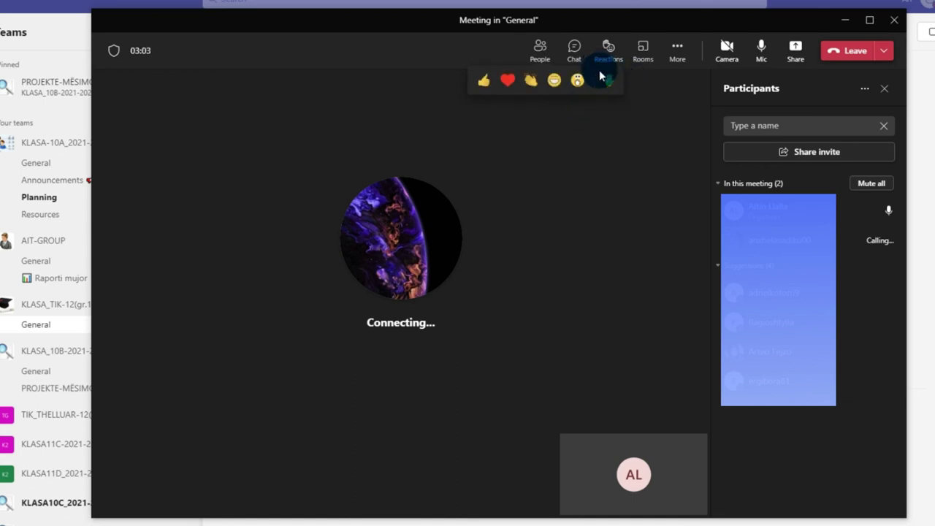
{"action": "left_click", "coordinate": [608, 84]}
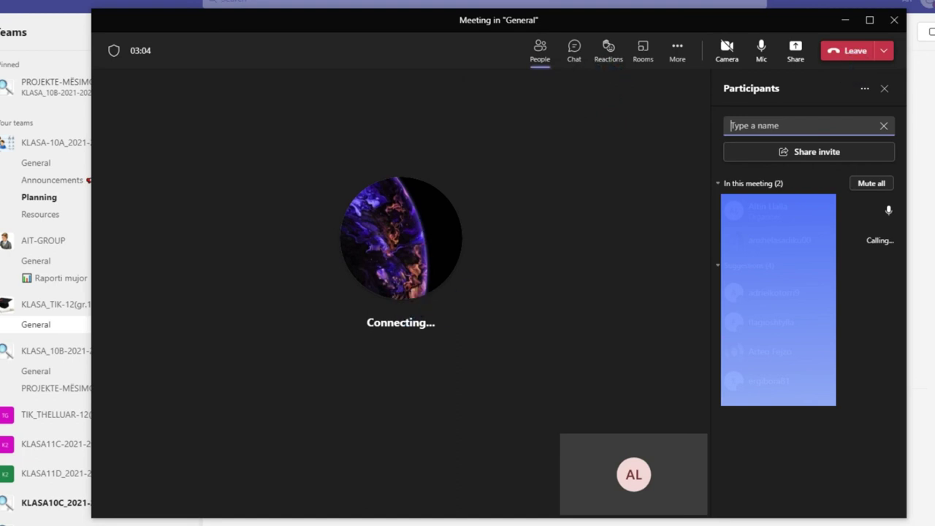
{"action": "mouse_move", "coordinate": [608, 51]}
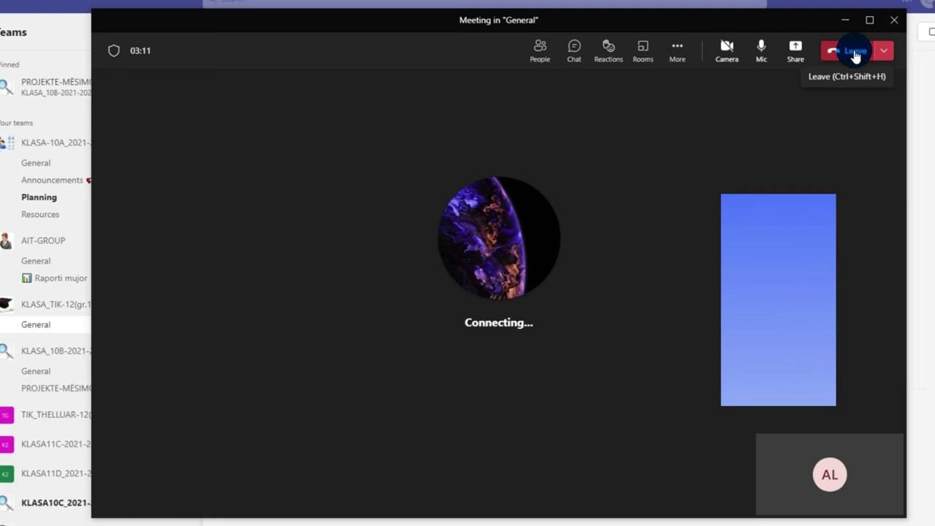
- Leave the General meeting and submit a five-star call-quality rating
{"action": "left_click", "coordinate": [853, 51]}
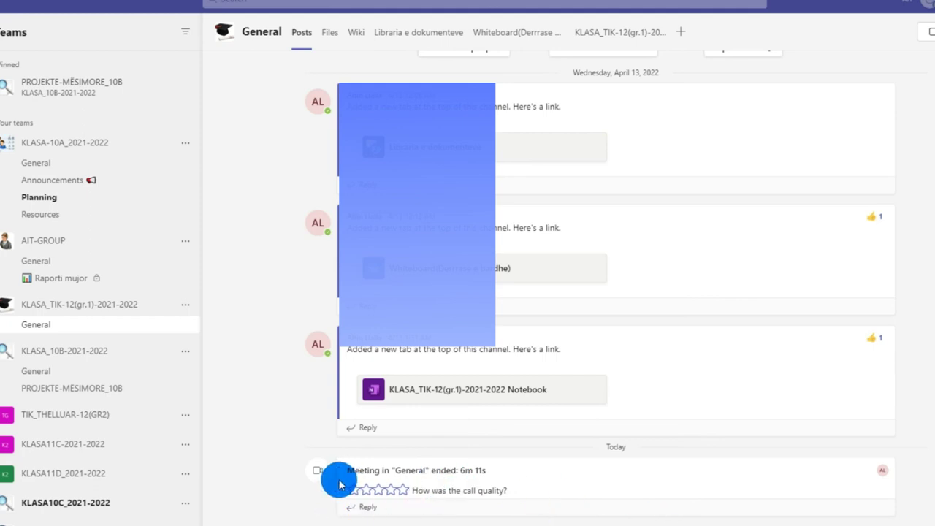
{"action": "left_click", "coordinate": [366, 491]}
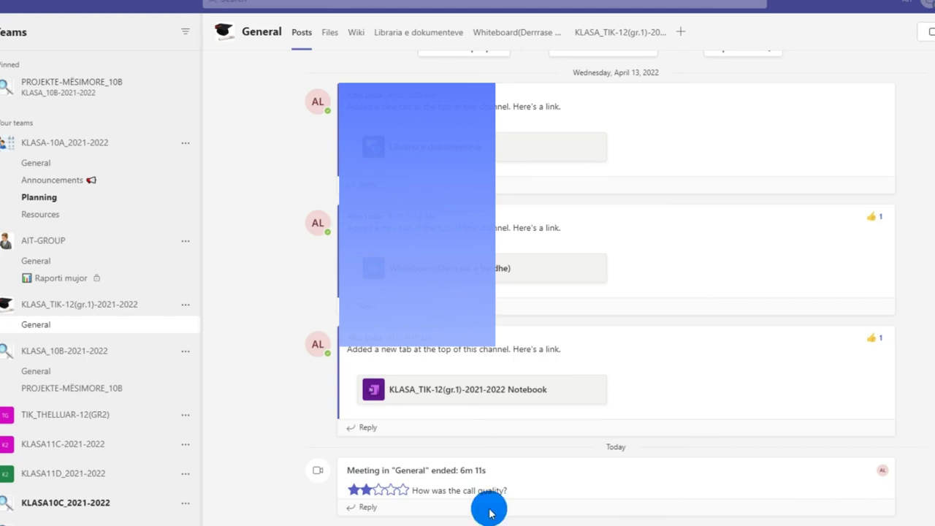
{"action": "left_click", "coordinate": [355, 488]}
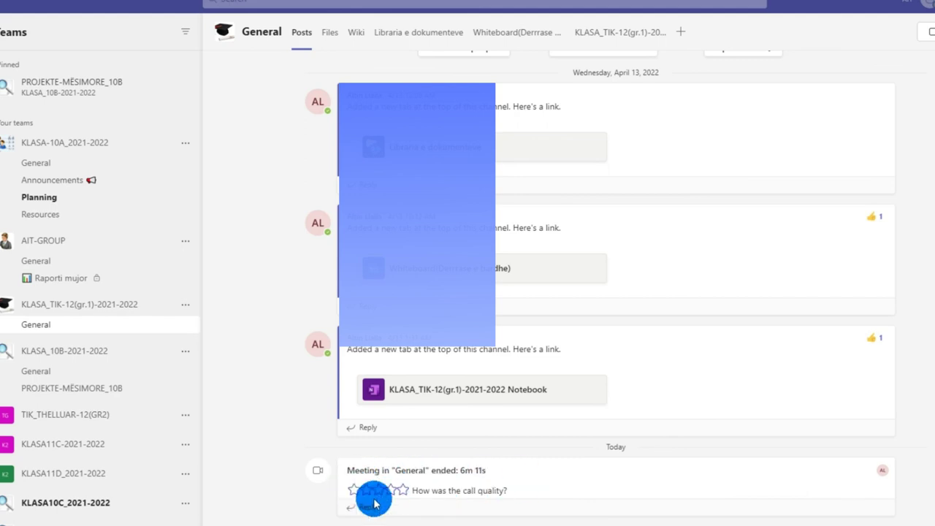
{"action": "left_click", "coordinate": [418, 498]}
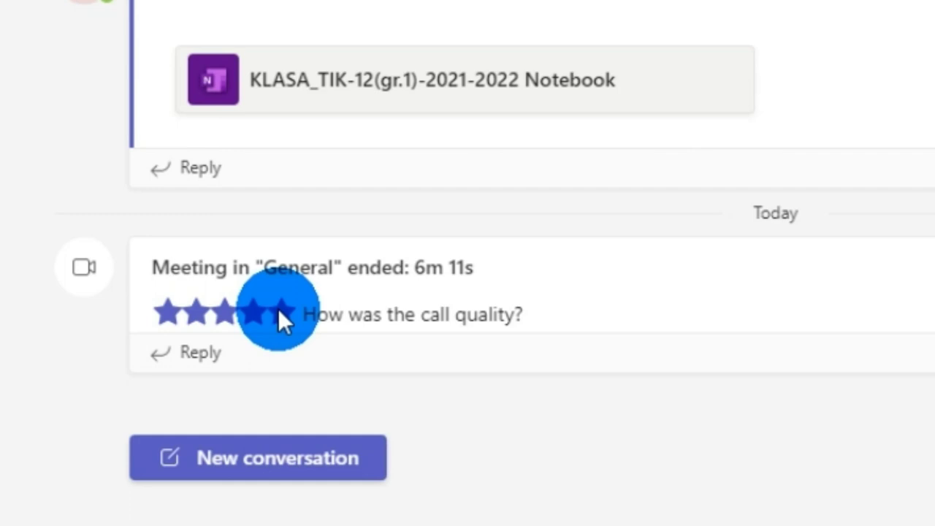
{"action": "left_click", "coordinate": [280, 310]}
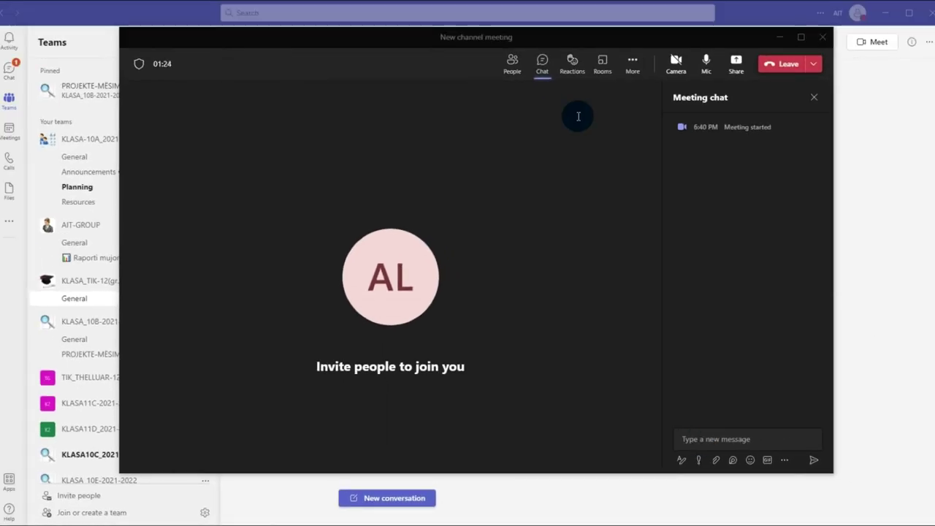
- Draft a 'Pershendetje' greeting to the participant by name, ending with an extra exclamation mark
{"action": "left_click", "coordinate": [536, 66]}
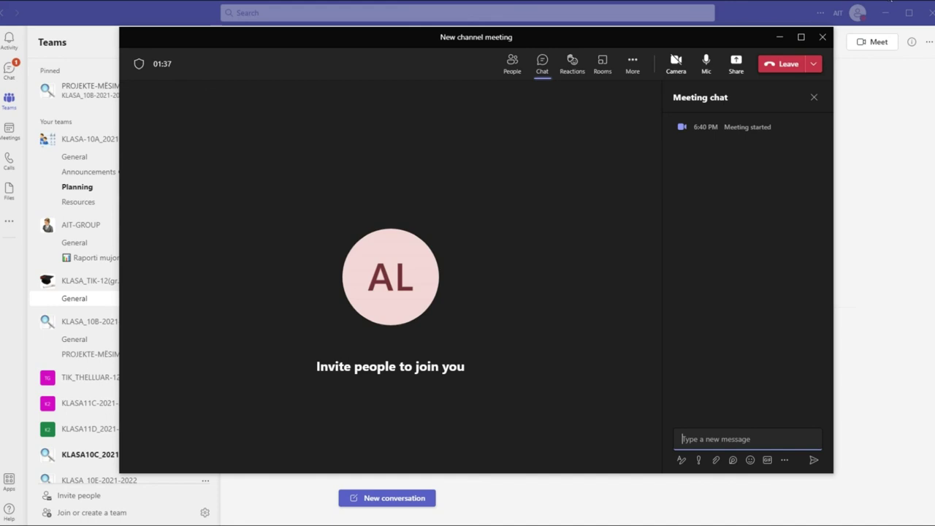
{"action": "type", "text": "Pershendetje Anxhela!"}
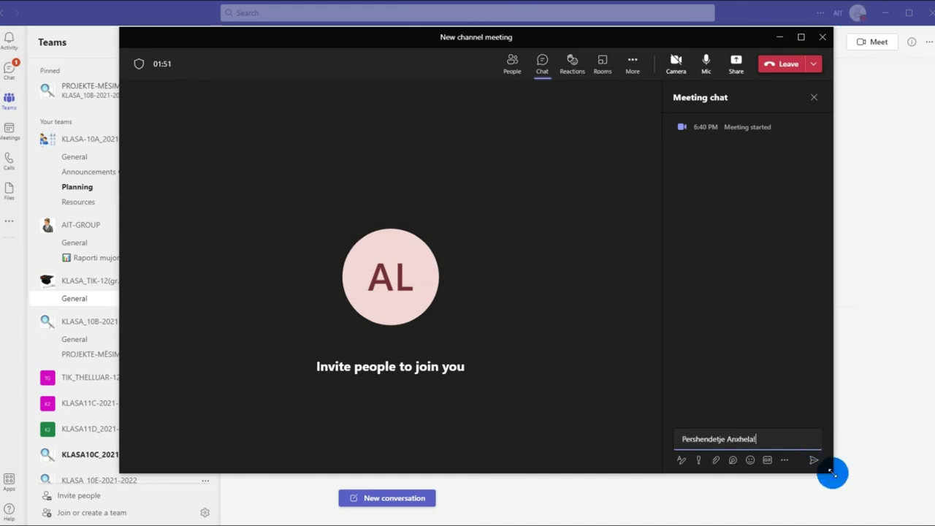
{"action": "left_click_drag", "start_coordinate": [766, 438], "coordinate": [729, 442]}
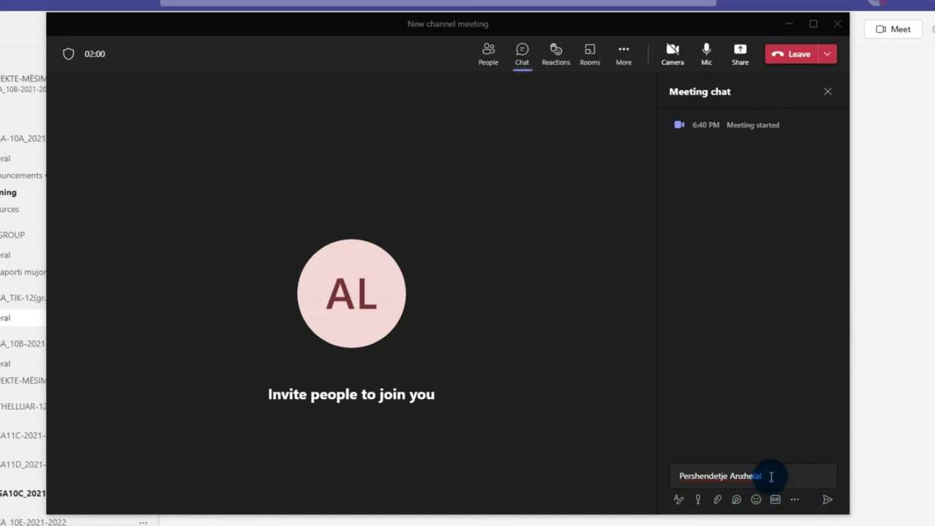
{"action": "left_click", "coordinate": [771, 476]}
{"action": "type", "text": "!"}
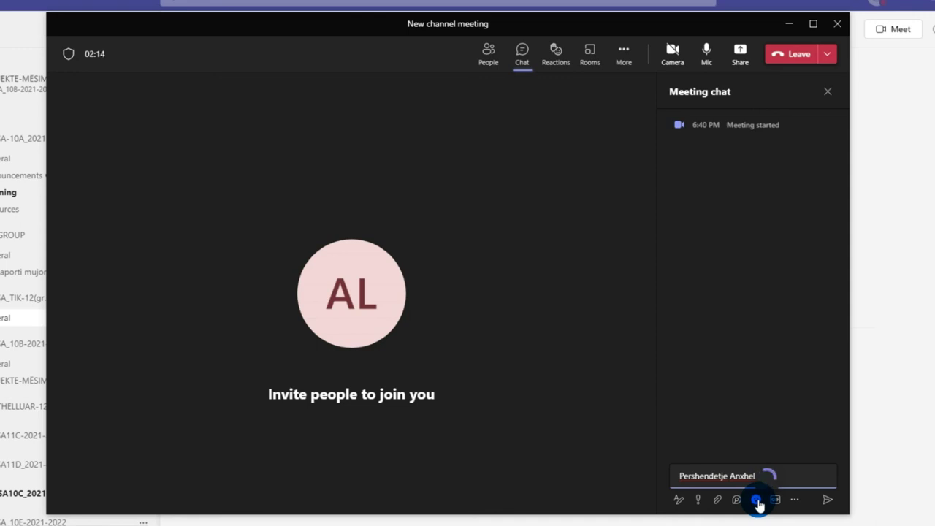
- Insert a raised-hand emoji from Hand gestures at the start of the drafted greeting
{"action": "left_click", "coordinate": [757, 501]}
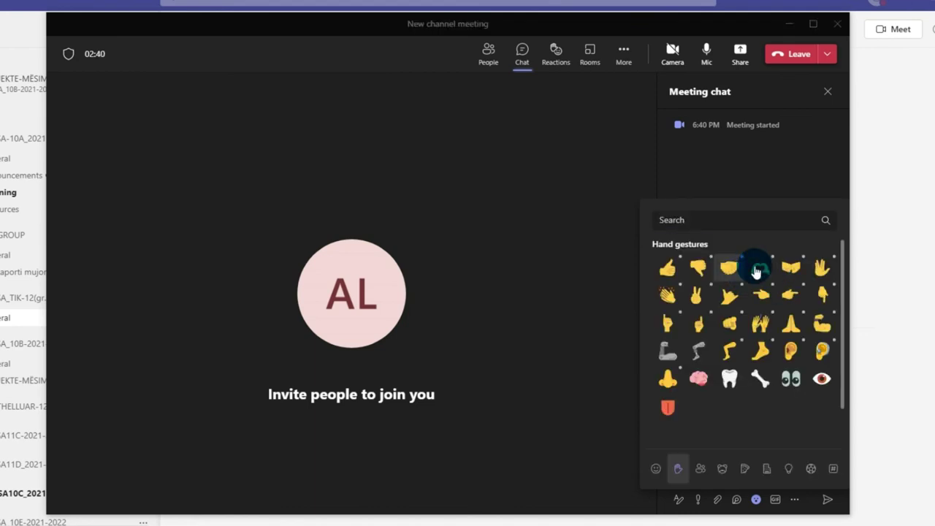
{"action": "left_click", "coordinate": [679, 469]}
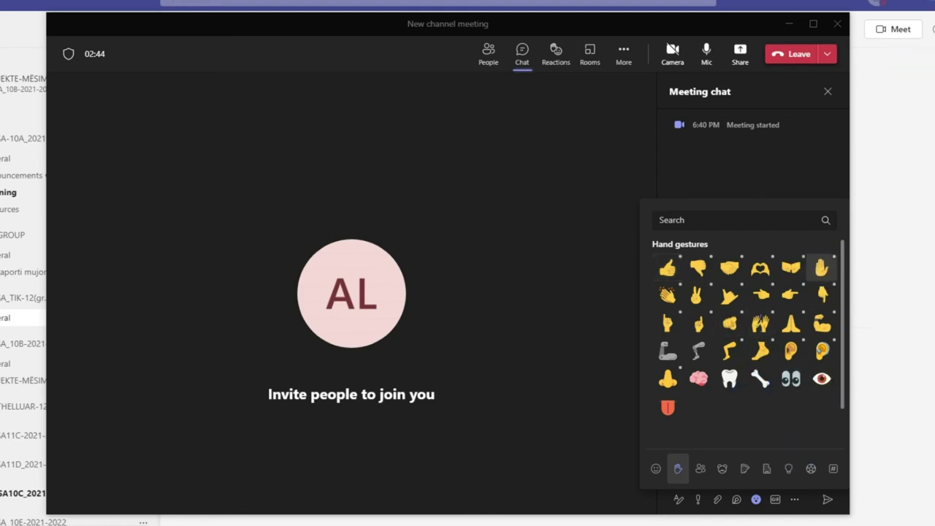
{"action": "left_click", "coordinate": [821, 268]}
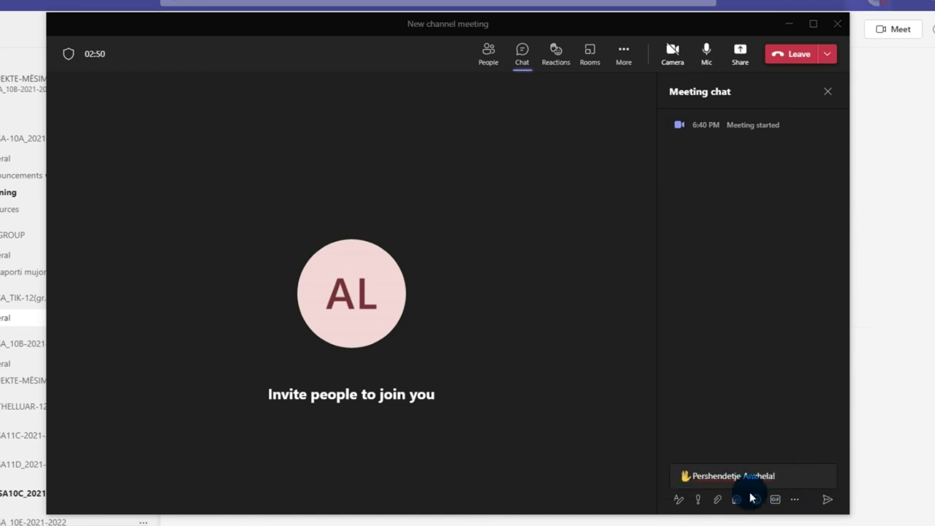
{"action": "left_click", "coordinate": [830, 504]}
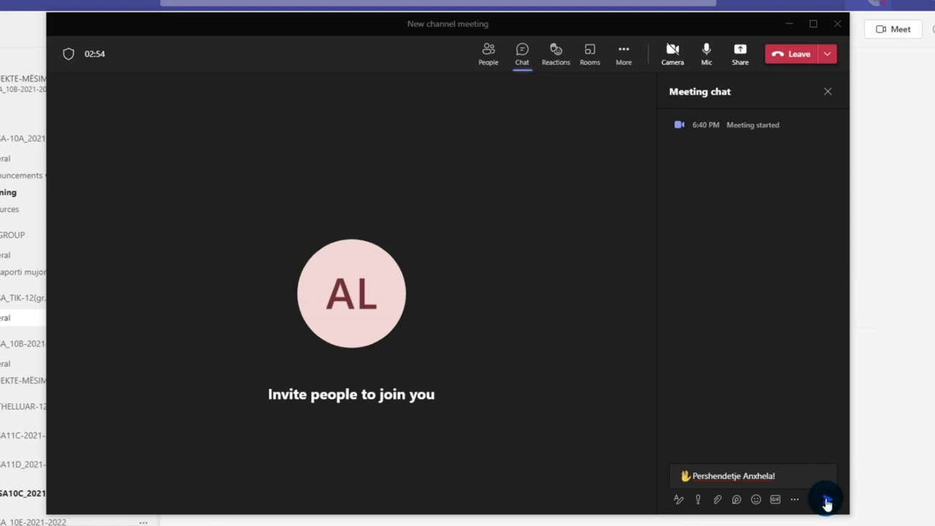
{"action": "left_click", "coordinate": [827, 502]}
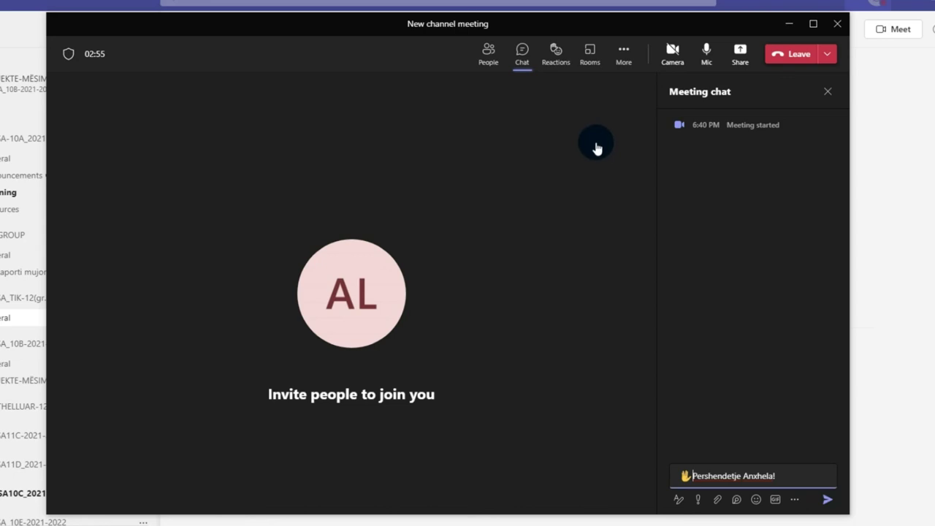
- Send the raised-hand greeting to the channel meeting chat
{"action": "key", "text": "Return"}
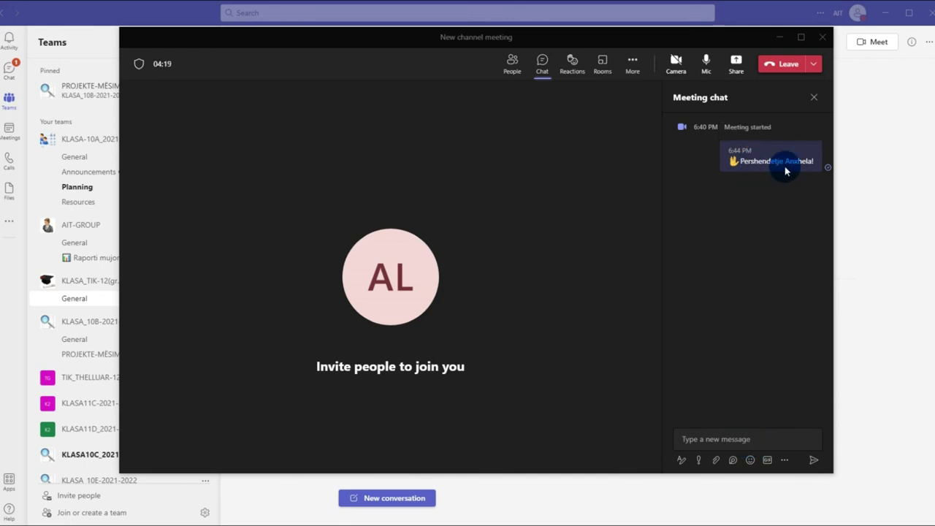
{"action": "left_click", "coordinate": [745, 439]}
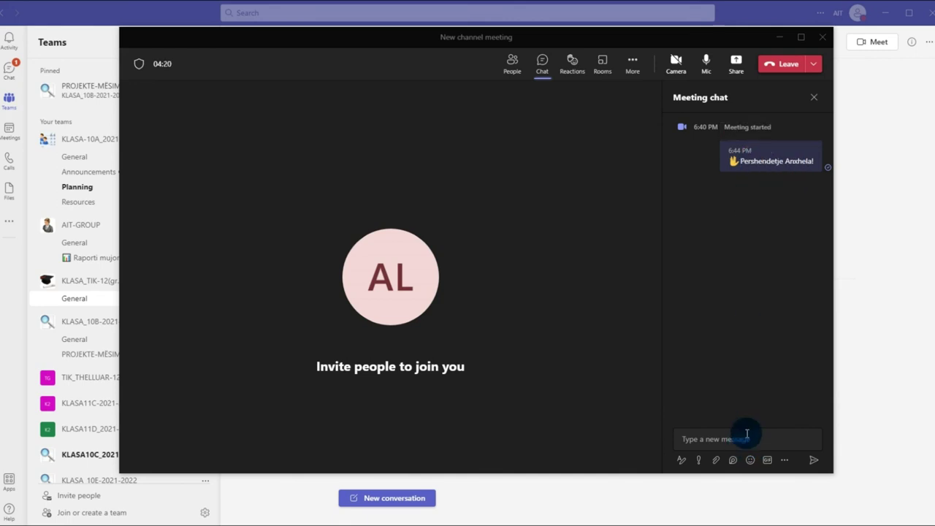
{"action": "left_click", "coordinate": [784, 65]}
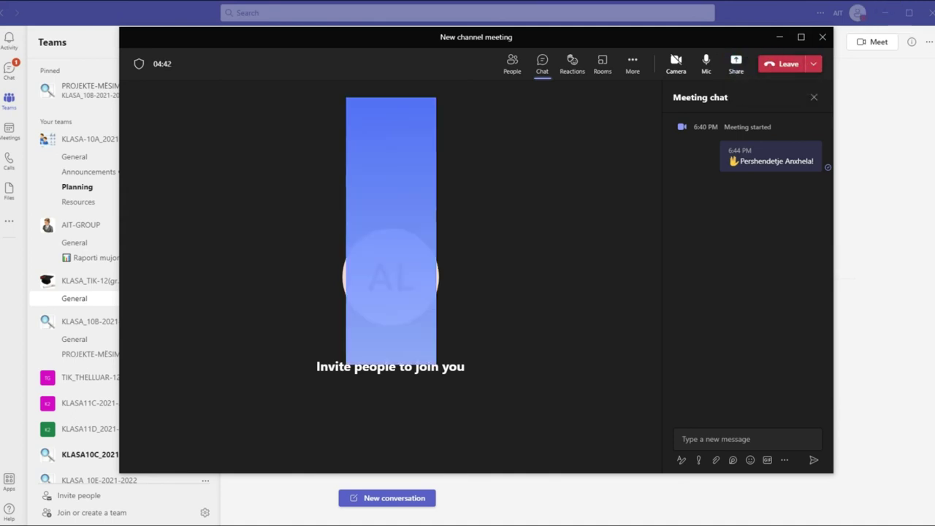
- End the channel meeting and bring up the Meetings page
{"action": "left_click", "coordinate": [795, 63]}
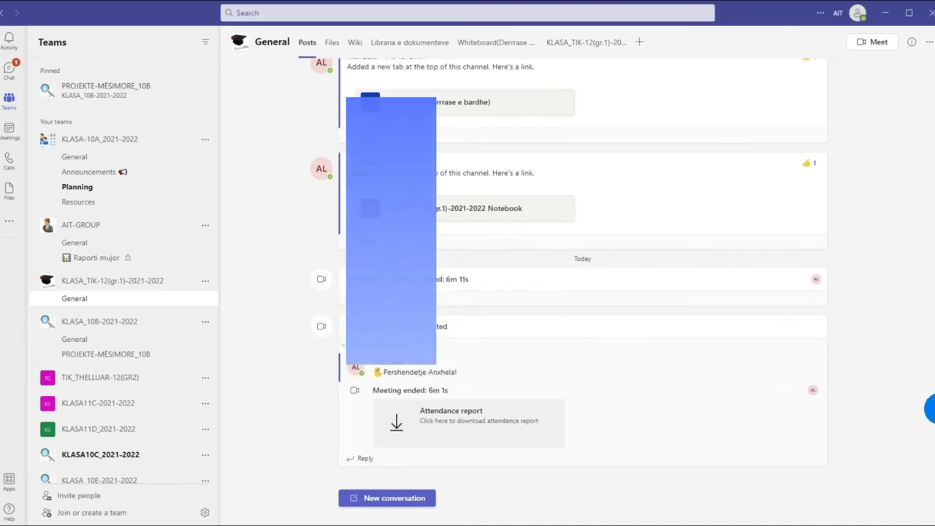
{"action": "scroll", "coordinate": [930, 241], "scroll_direction": "up", "scroll_amount": 2}
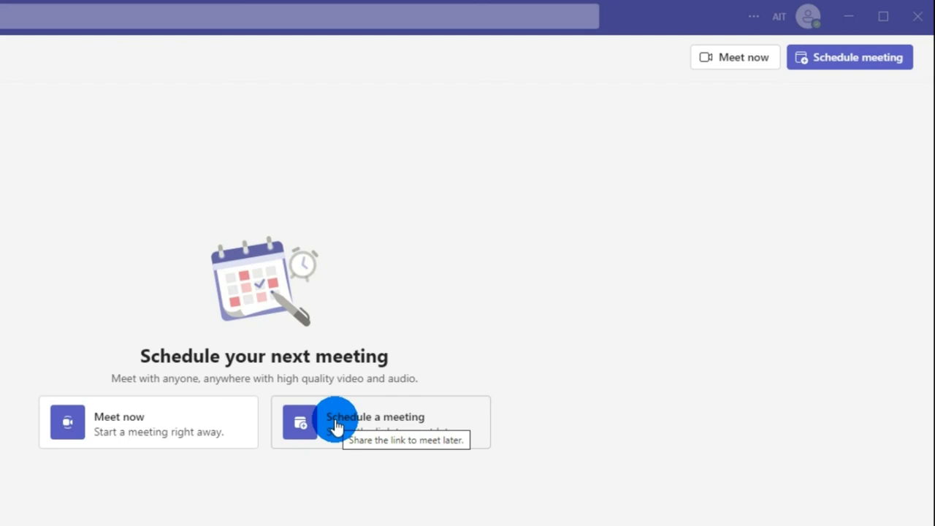
{"action": "left_click", "coordinate": [335, 427]}
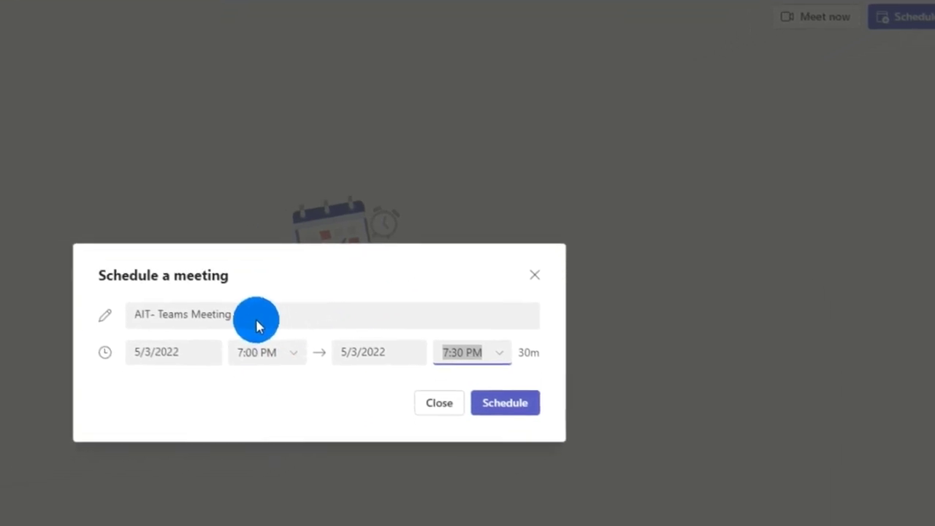
{"action": "left_click", "coordinate": [298, 298]}
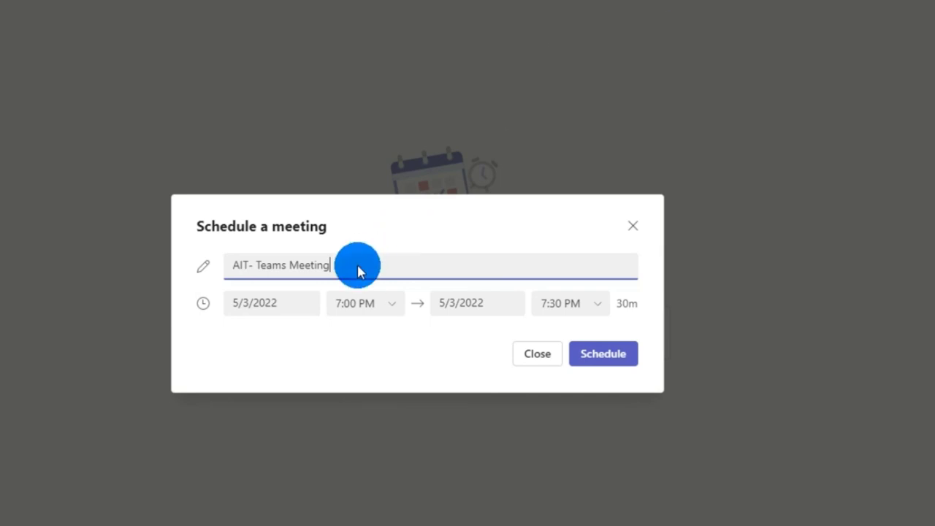
{"action": "left_click", "coordinate": [264, 264], "text": "shift"}
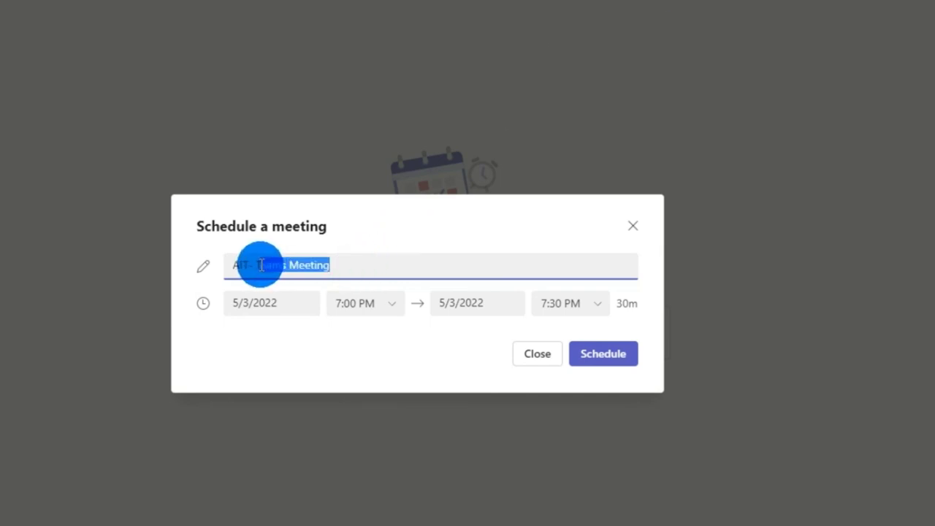
{"action": "key", "text": "BackSpace"}
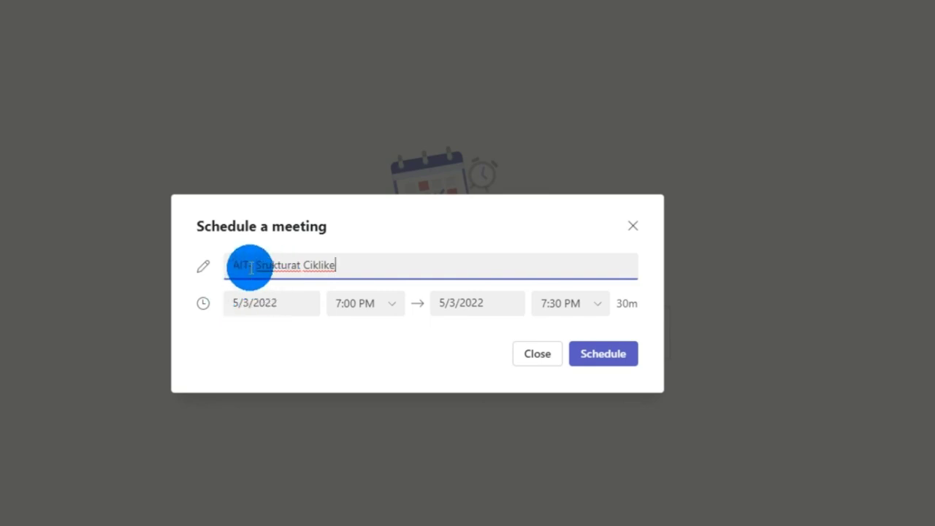
{"action": "left_click", "coordinate": [346, 259]}
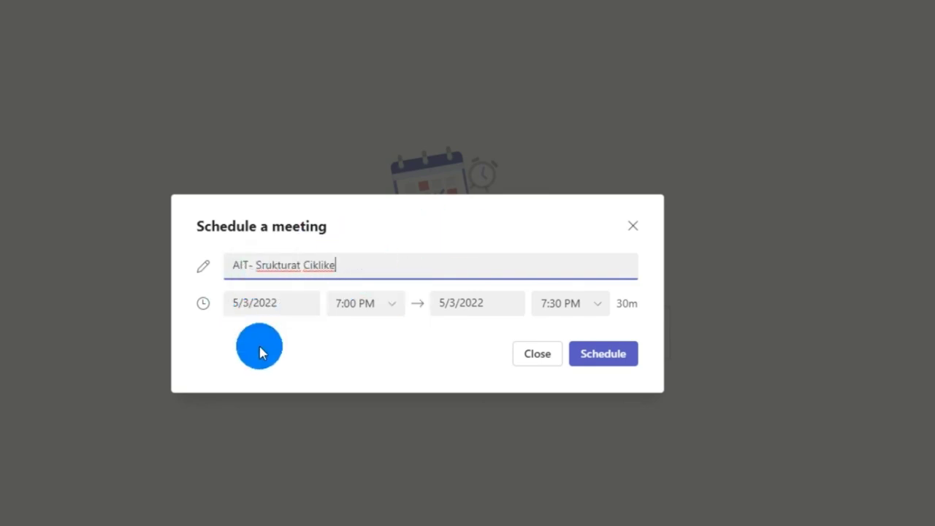
{"action": "key", "text": "ctrl+z"}
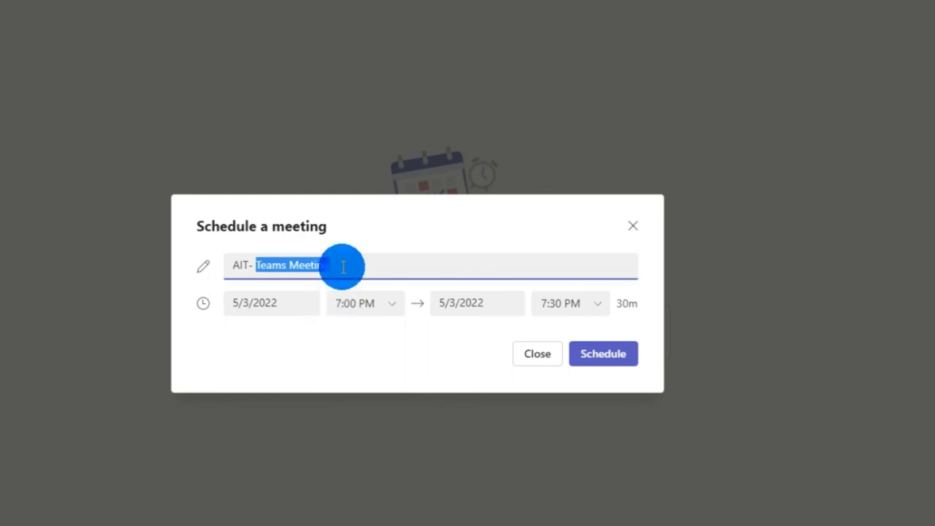
{"action": "left_click", "coordinate": [342, 266]}
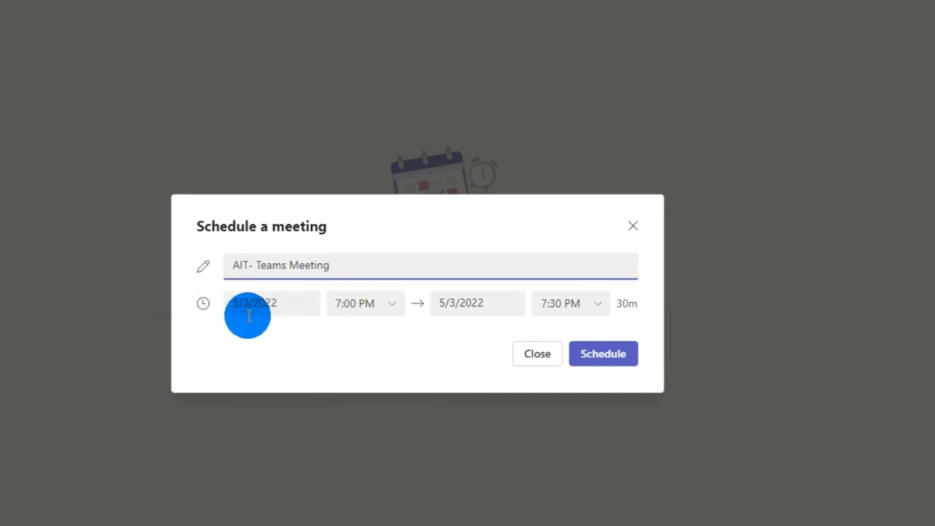
- Change the meeting date from the May 2022 calendar to 5/10/2022
{"action": "left_click", "coordinate": [265, 307]}
{"action": "left_click", "coordinate": [286, 300]}
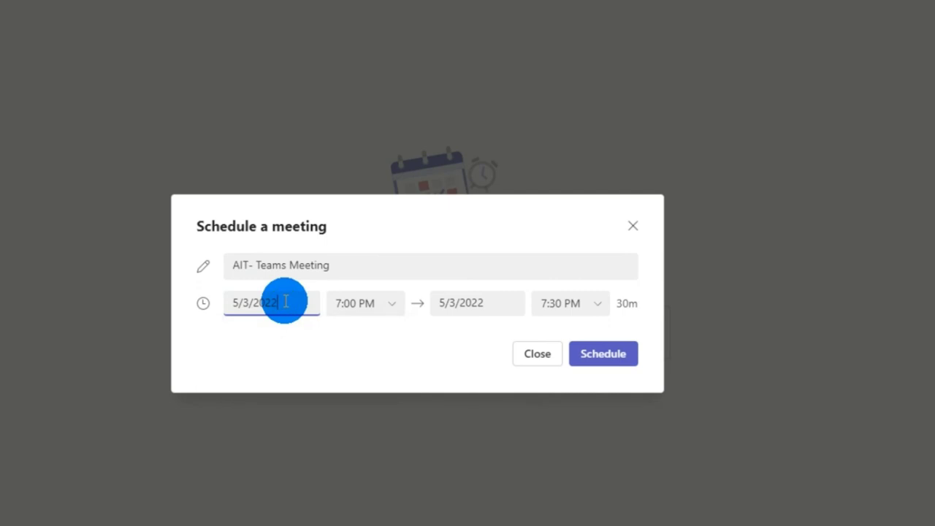
{"action": "left_click", "coordinate": [286, 300]}
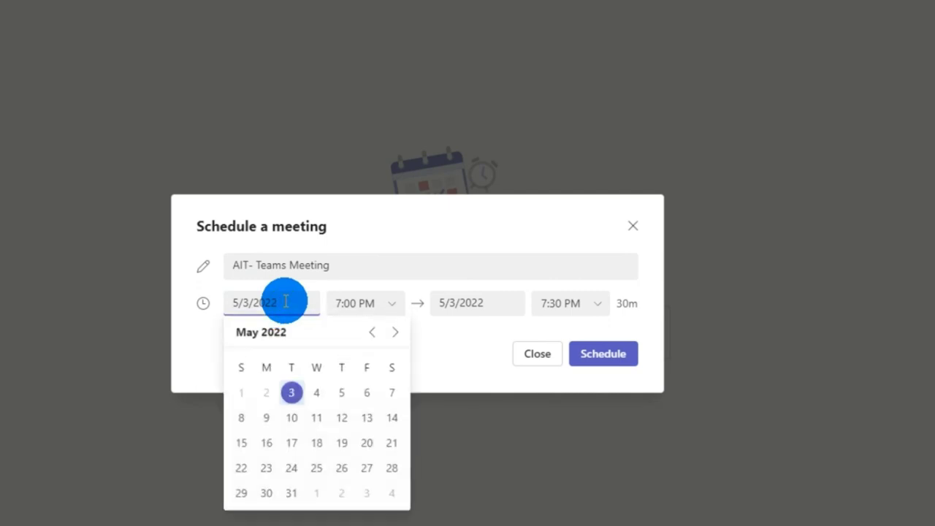
{"action": "left_click", "coordinate": [316, 393]}
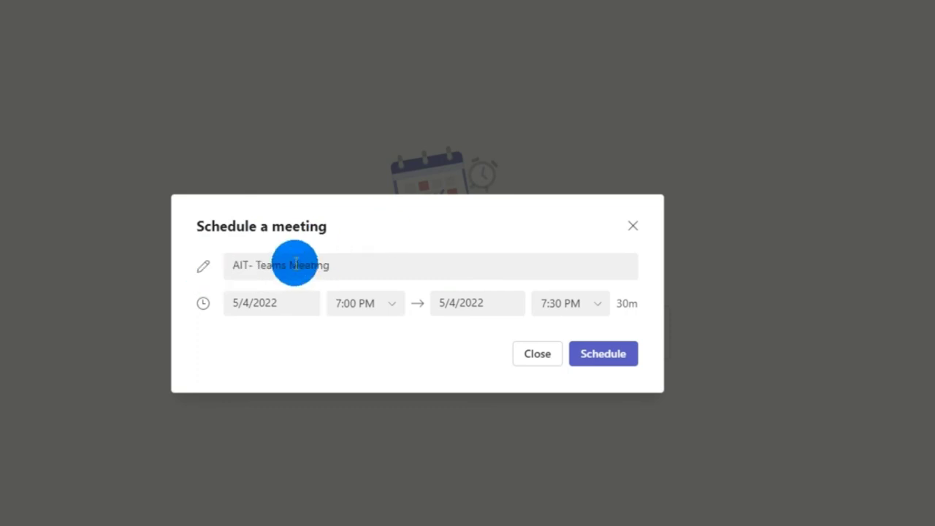
{"action": "left_click_drag", "start_coordinate": [345, 265], "coordinate": [232, 265]}
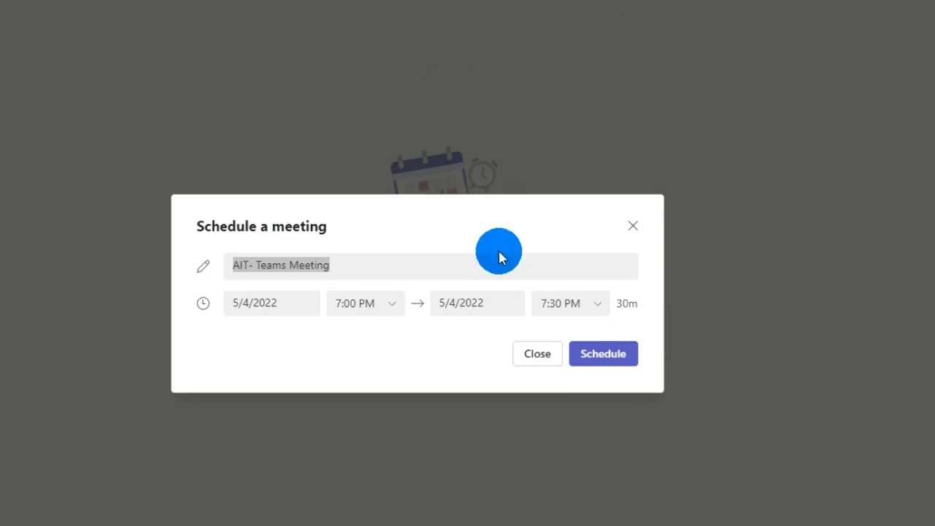
{"action": "left_click", "coordinate": [340, 270]}
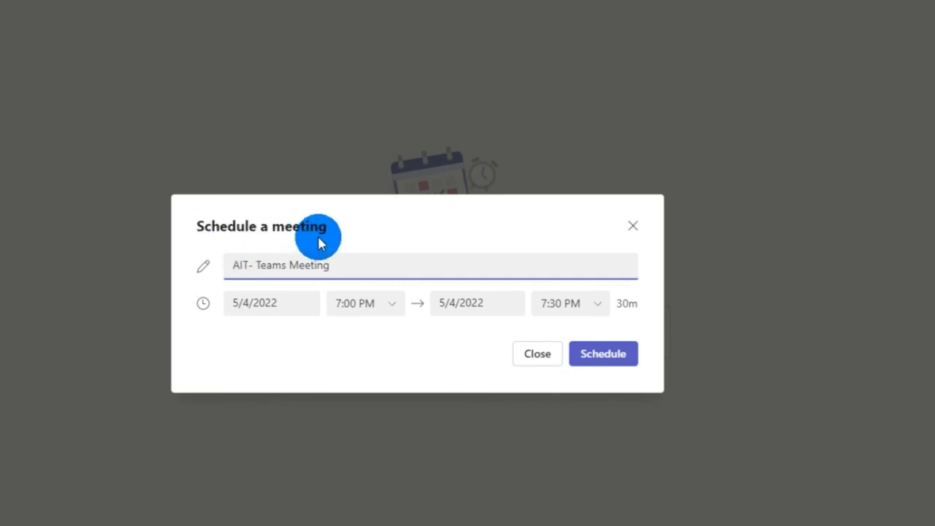
{"action": "left_click_drag", "start_coordinate": [340, 263], "coordinate": [196, 278]}
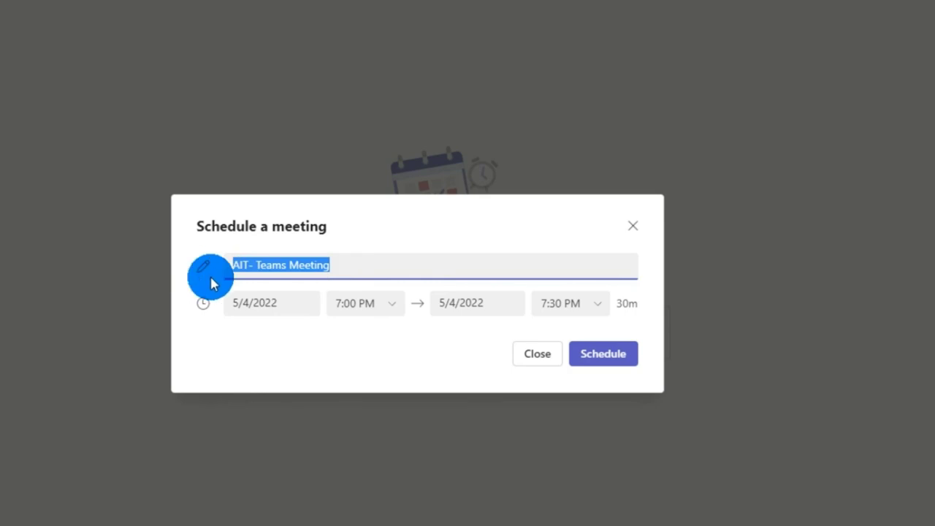
{"action": "left_click", "coordinate": [283, 304]}
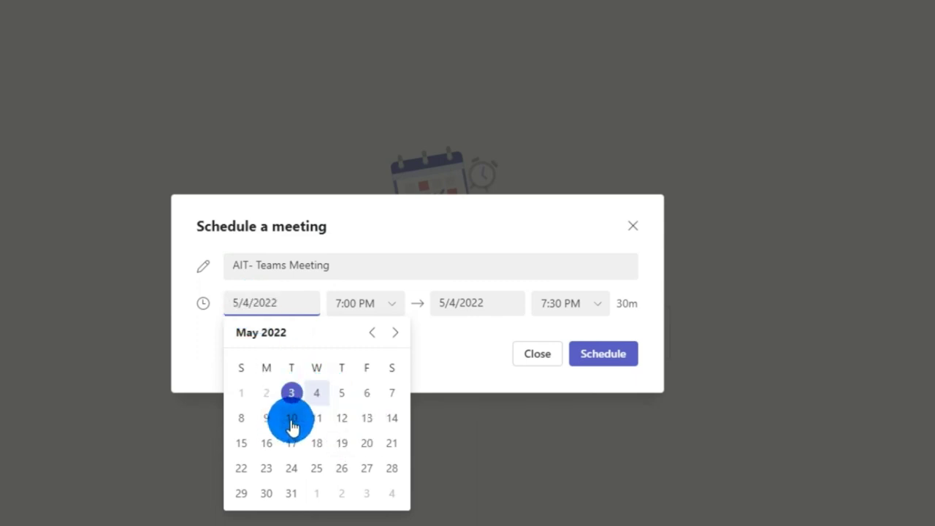
{"action": "left_click", "coordinate": [293, 425]}
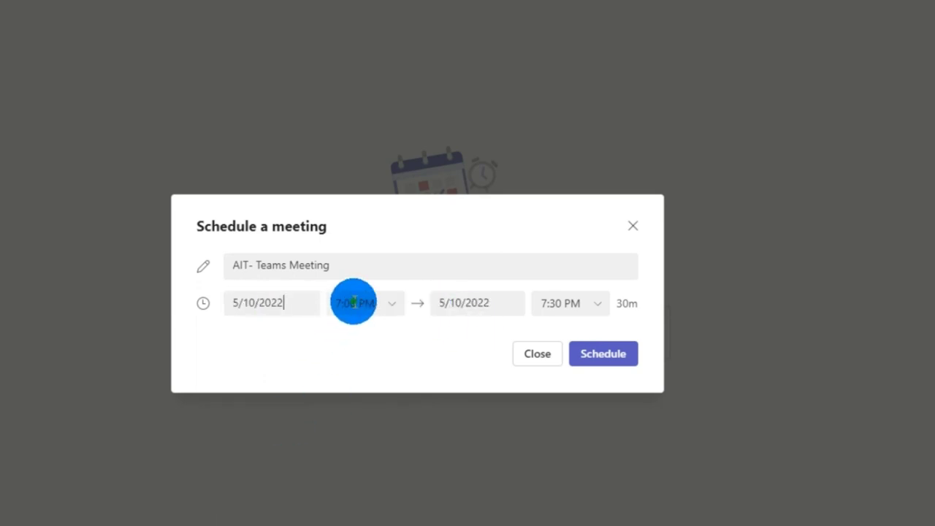
- Keep the 7:00 PM start and set the end time to 8:00 PM (1h)
{"action": "left_click", "coordinate": [352, 306]}
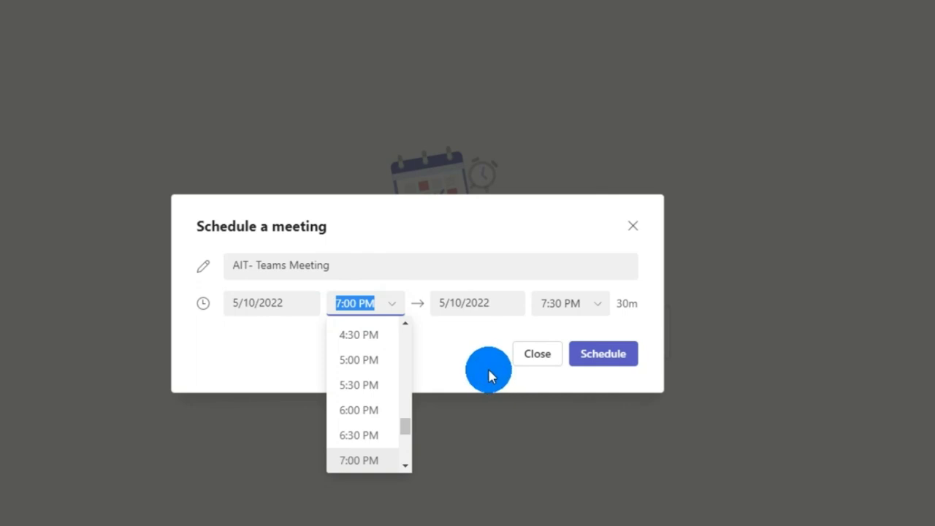
{"action": "left_click", "coordinate": [582, 303]}
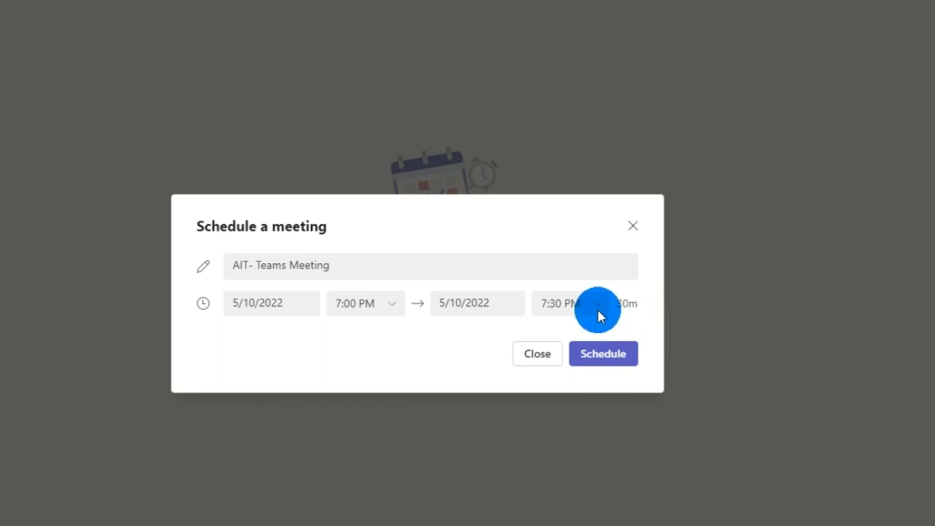
{"action": "left_click", "coordinate": [597, 313]}
{"action": "left_click", "coordinate": [596, 312]}
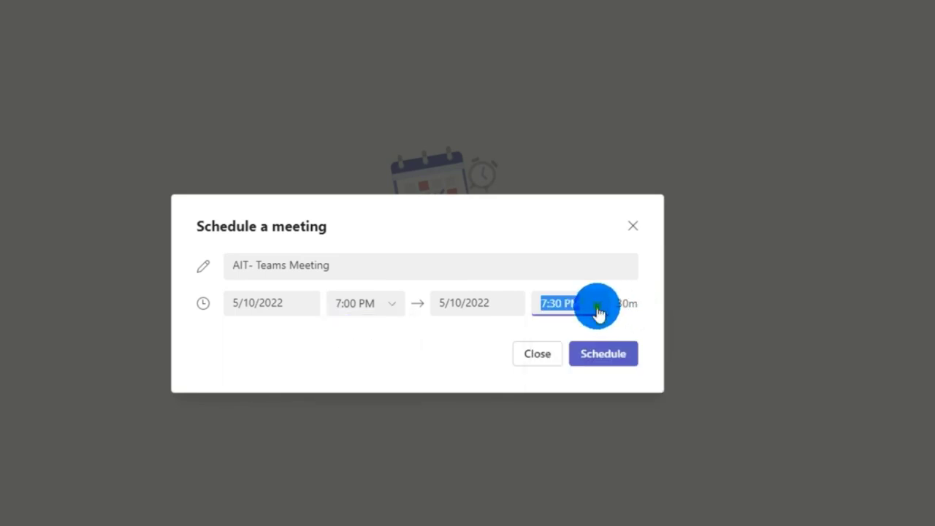
{"action": "left_click", "coordinate": [596, 313]}
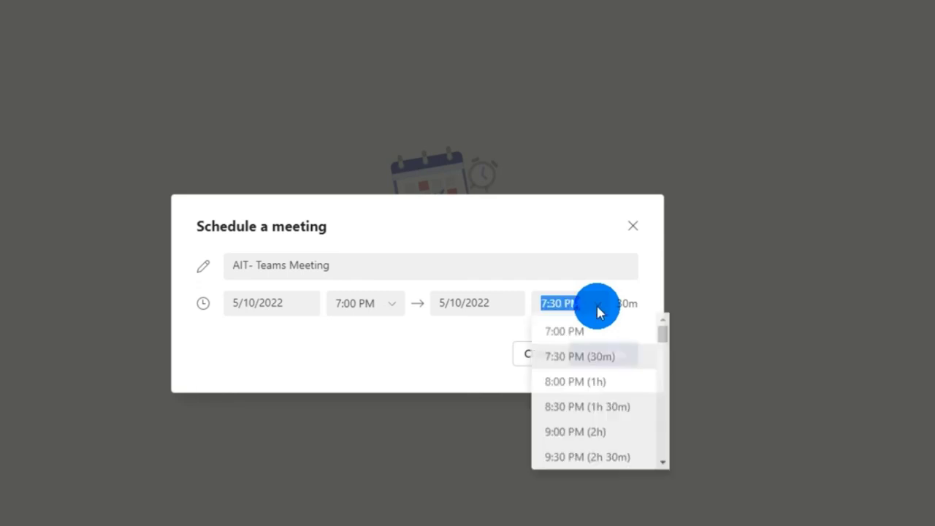
{"action": "left_click", "coordinate": [578, 387]}
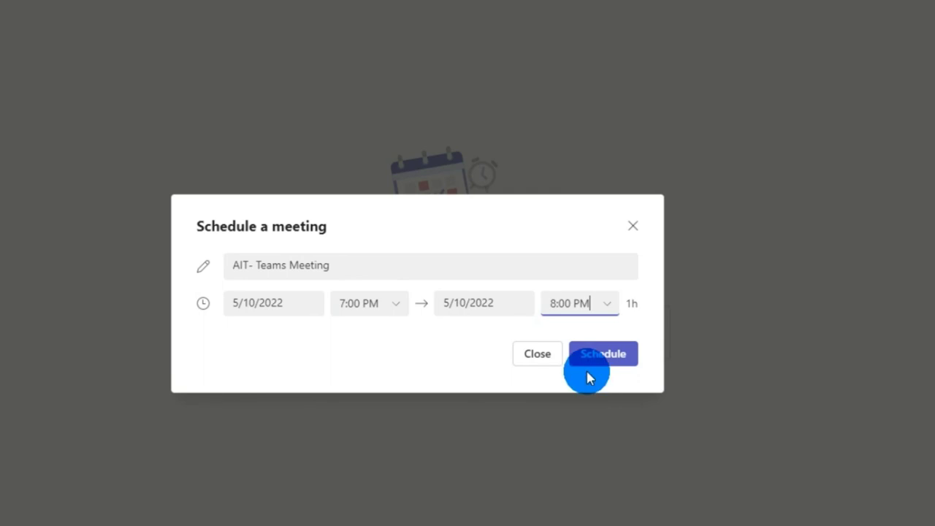
{"action": "left_click", "coordinate": [588, 365]}
- Schedule 'AIT- Teams Meeting' for Tuesday, May 10, 2022, 7:00–8:00 PM
{"action": "left_click", "coordinate": [588, 357]}
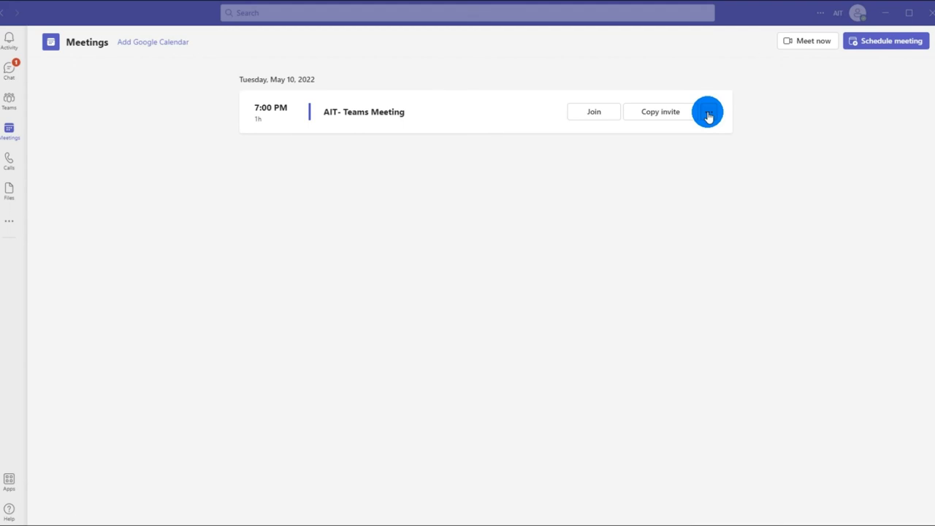
{"action": "left_click", "coordinate": [707, 114]}
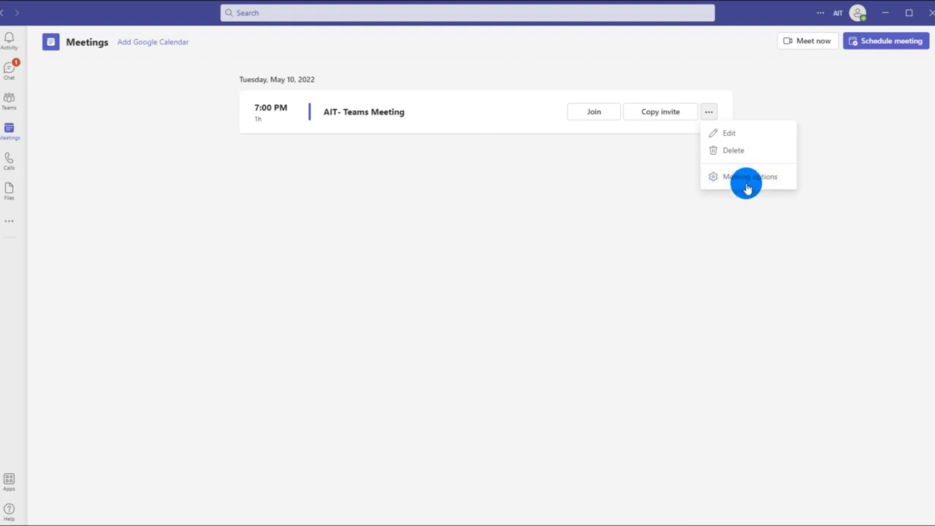
{"action": "left_click", "coordinate": [819, 90]}
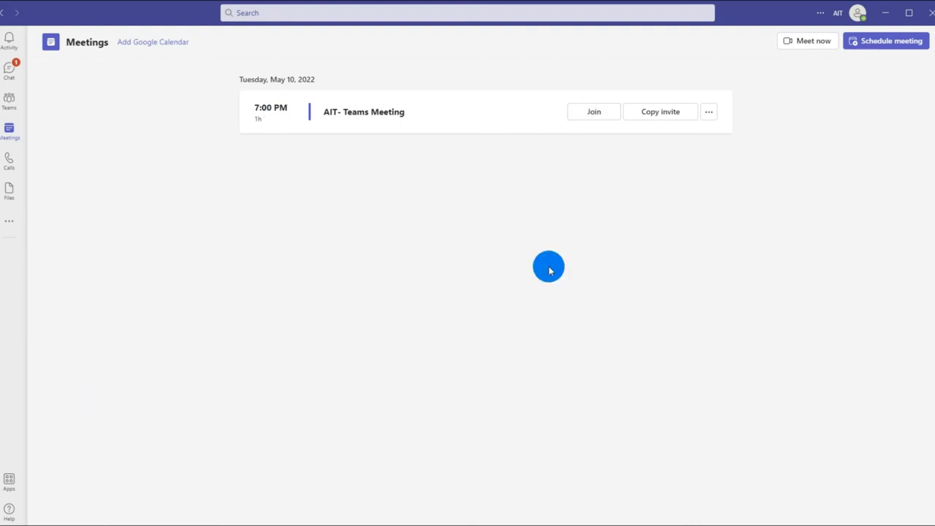
{"action": "left_click", "coordinate": [10, 165]}
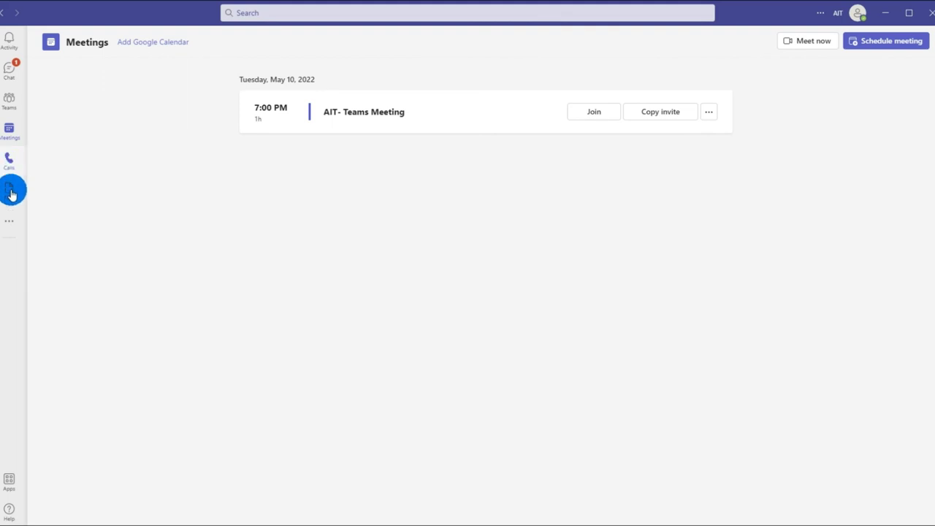